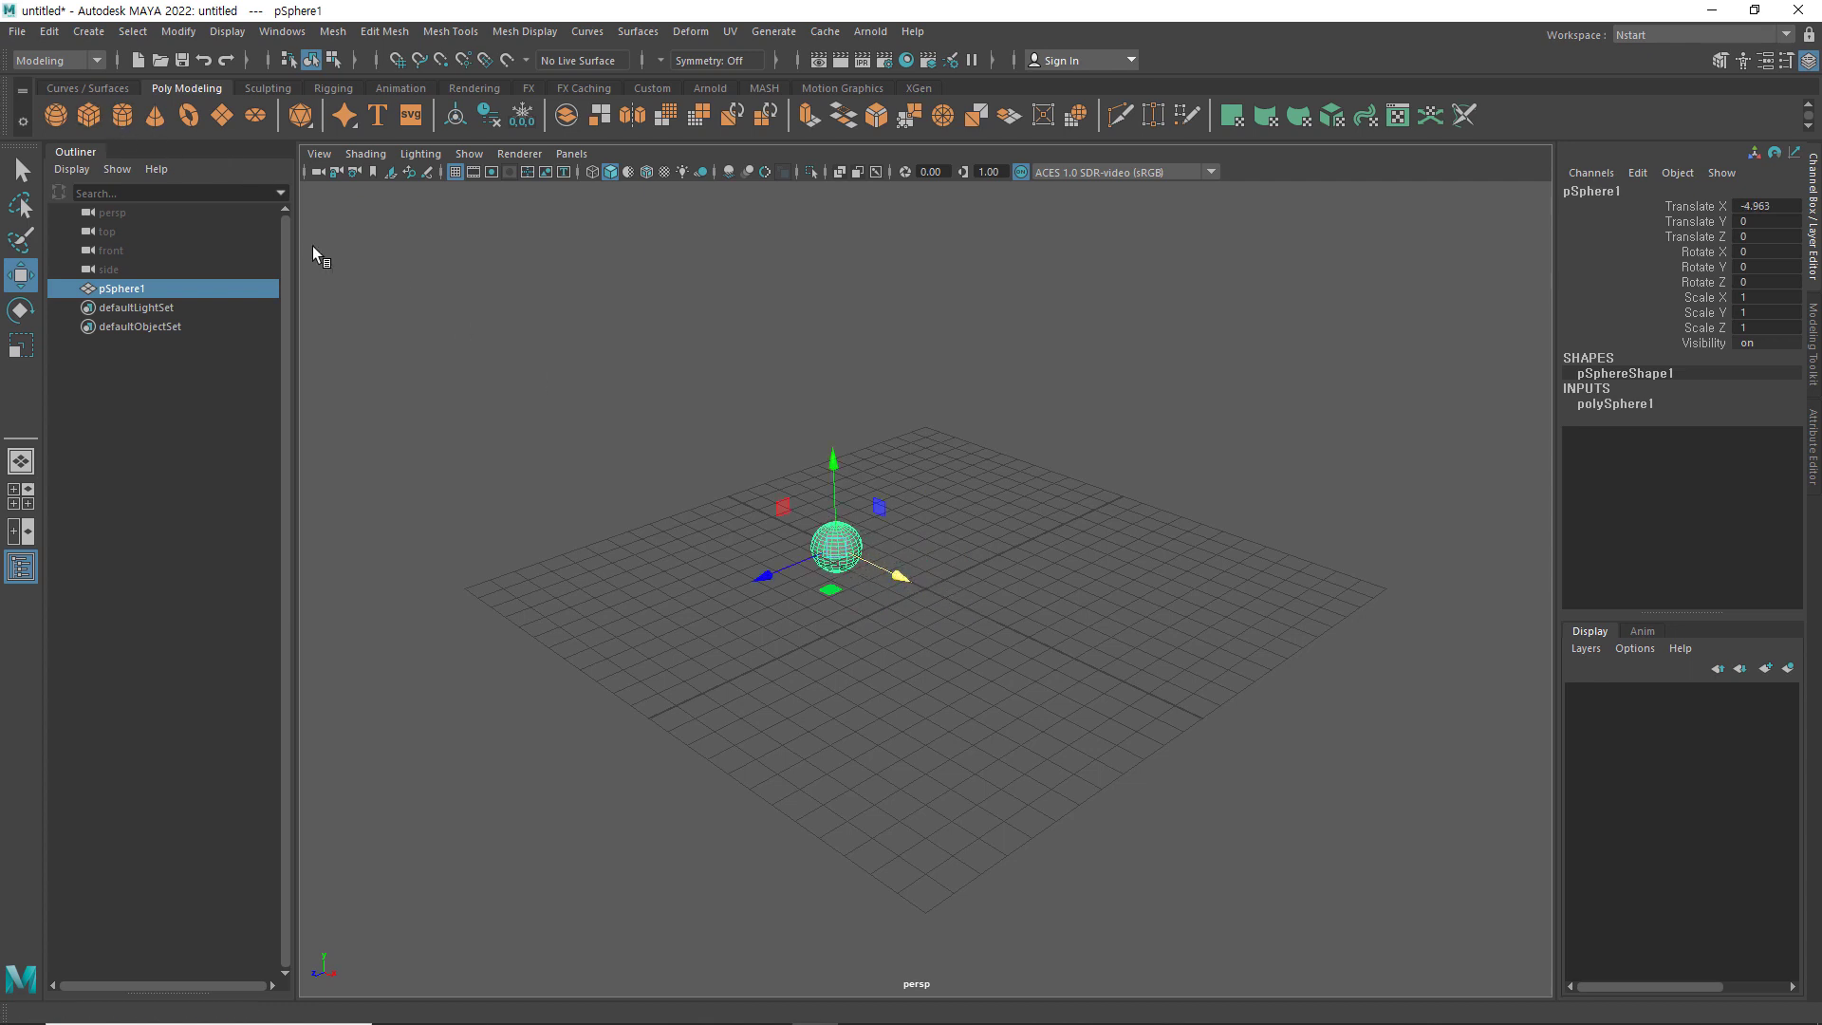
Create a polygon cube at the origin and a polygon cylinder moved to about 4.8 along X, leaving nothing selected
click(100, 114)
click(124, 110)
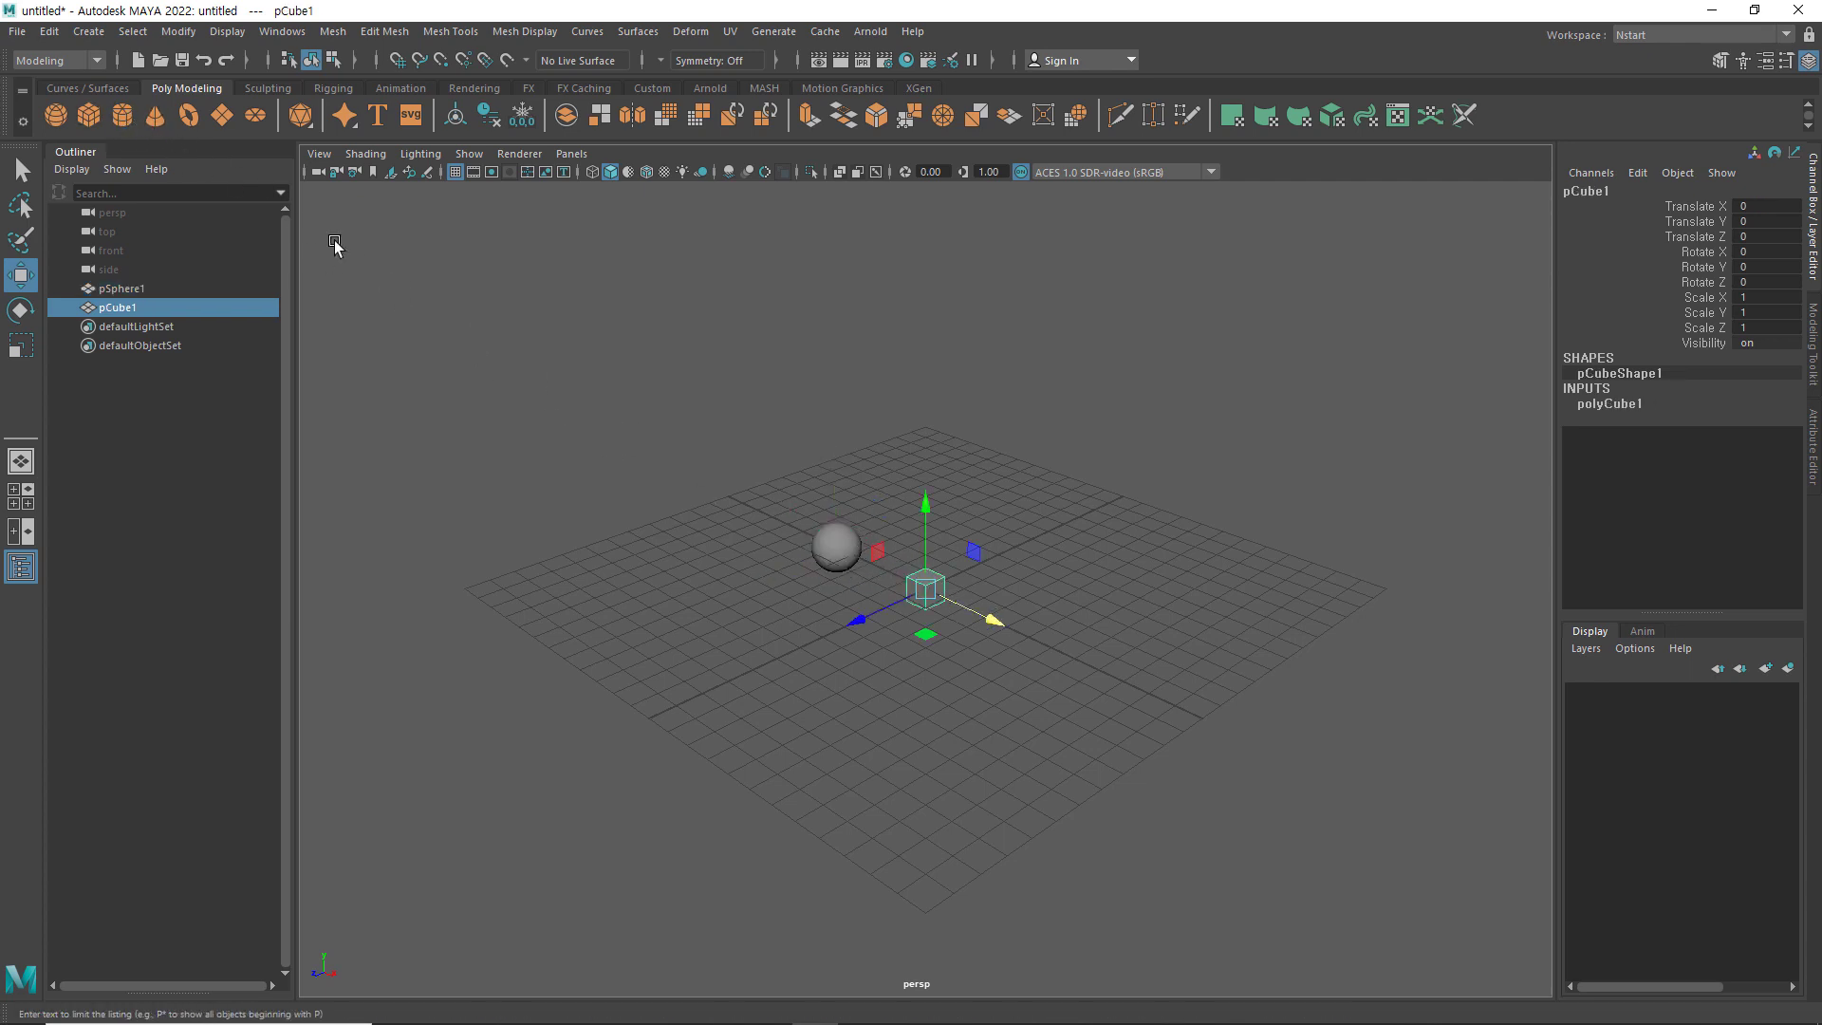
drag(998, 628, 1097, 693)
scroll(943, 610, up, 2)
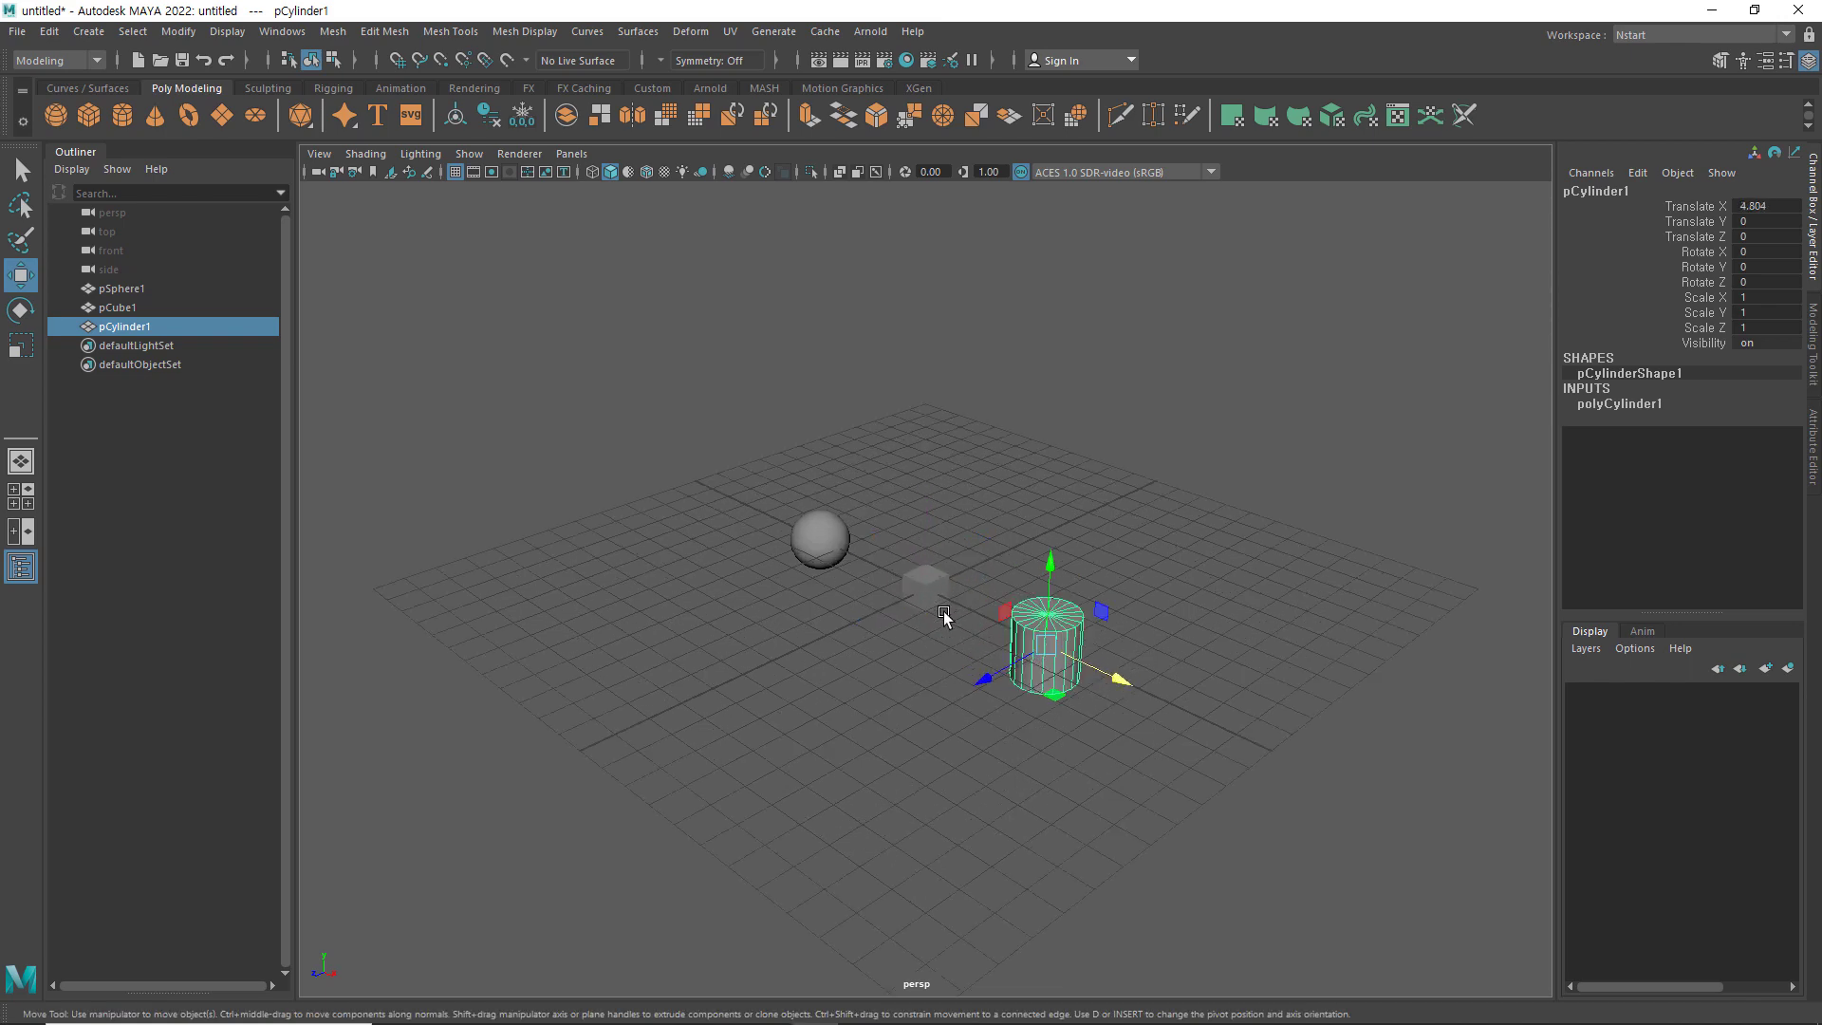
scroll(943, 611, up, 3)
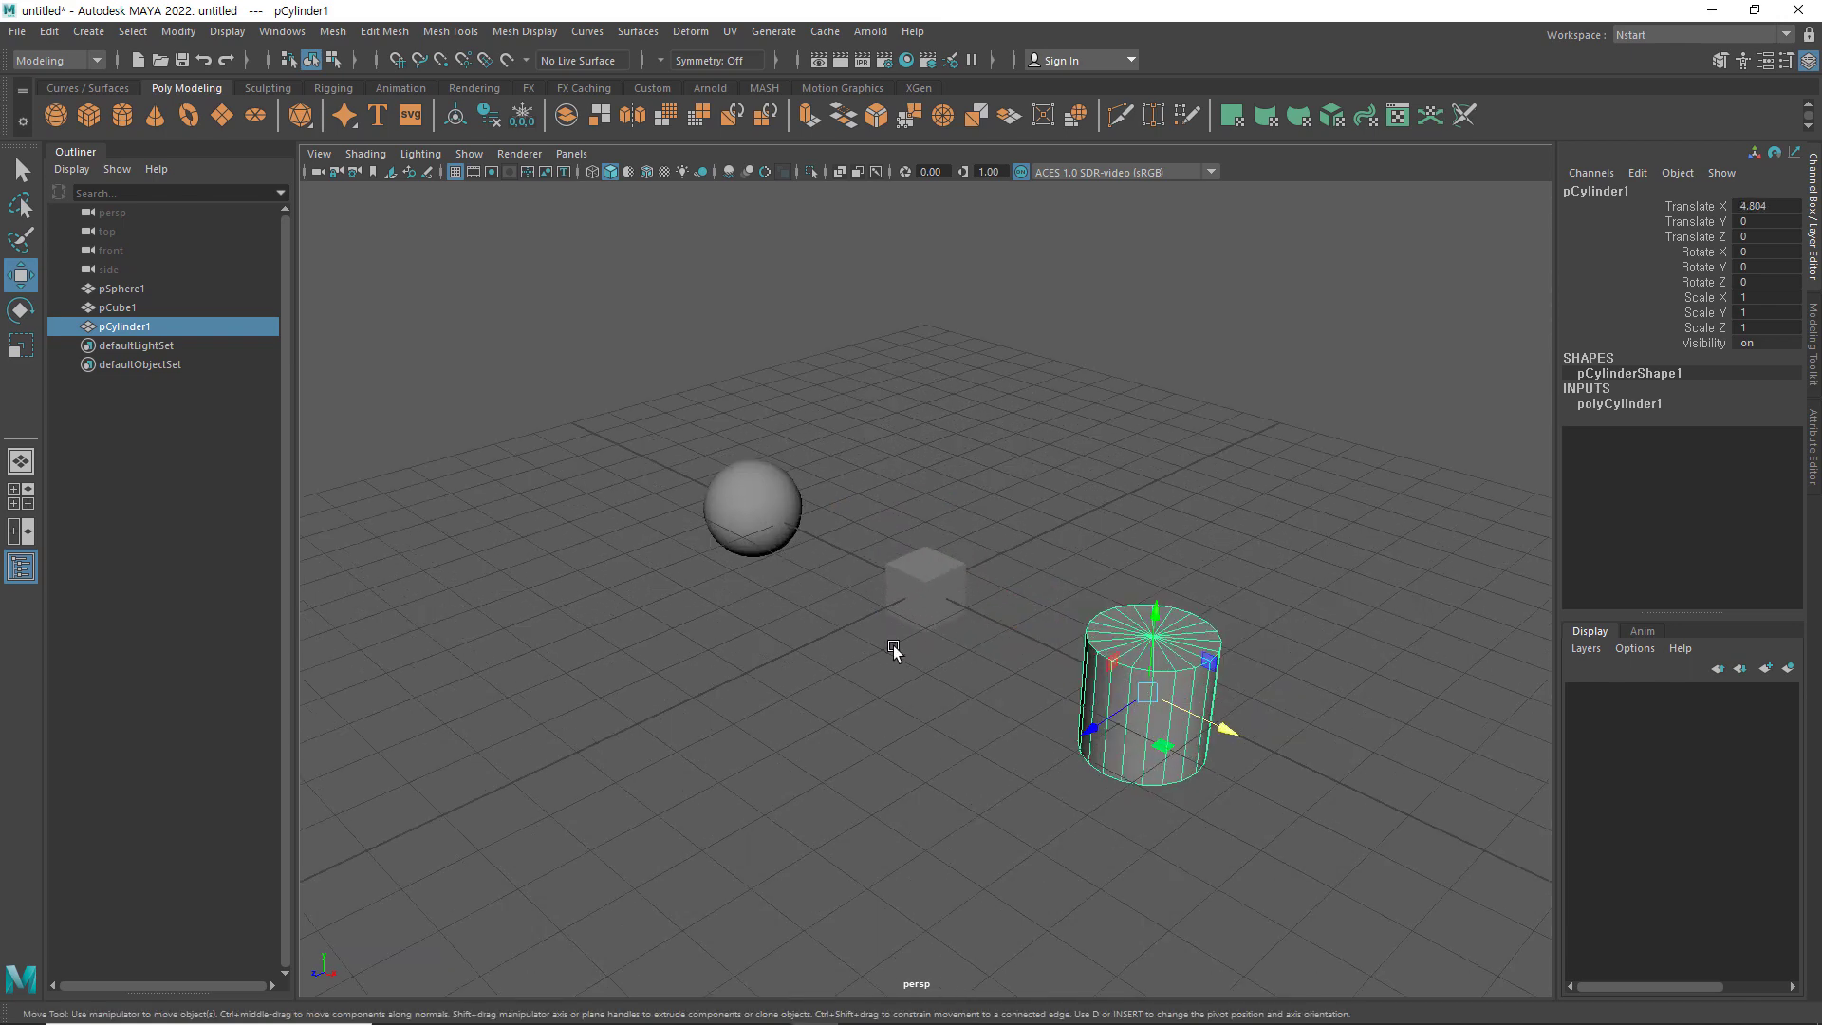
click(778, 697)
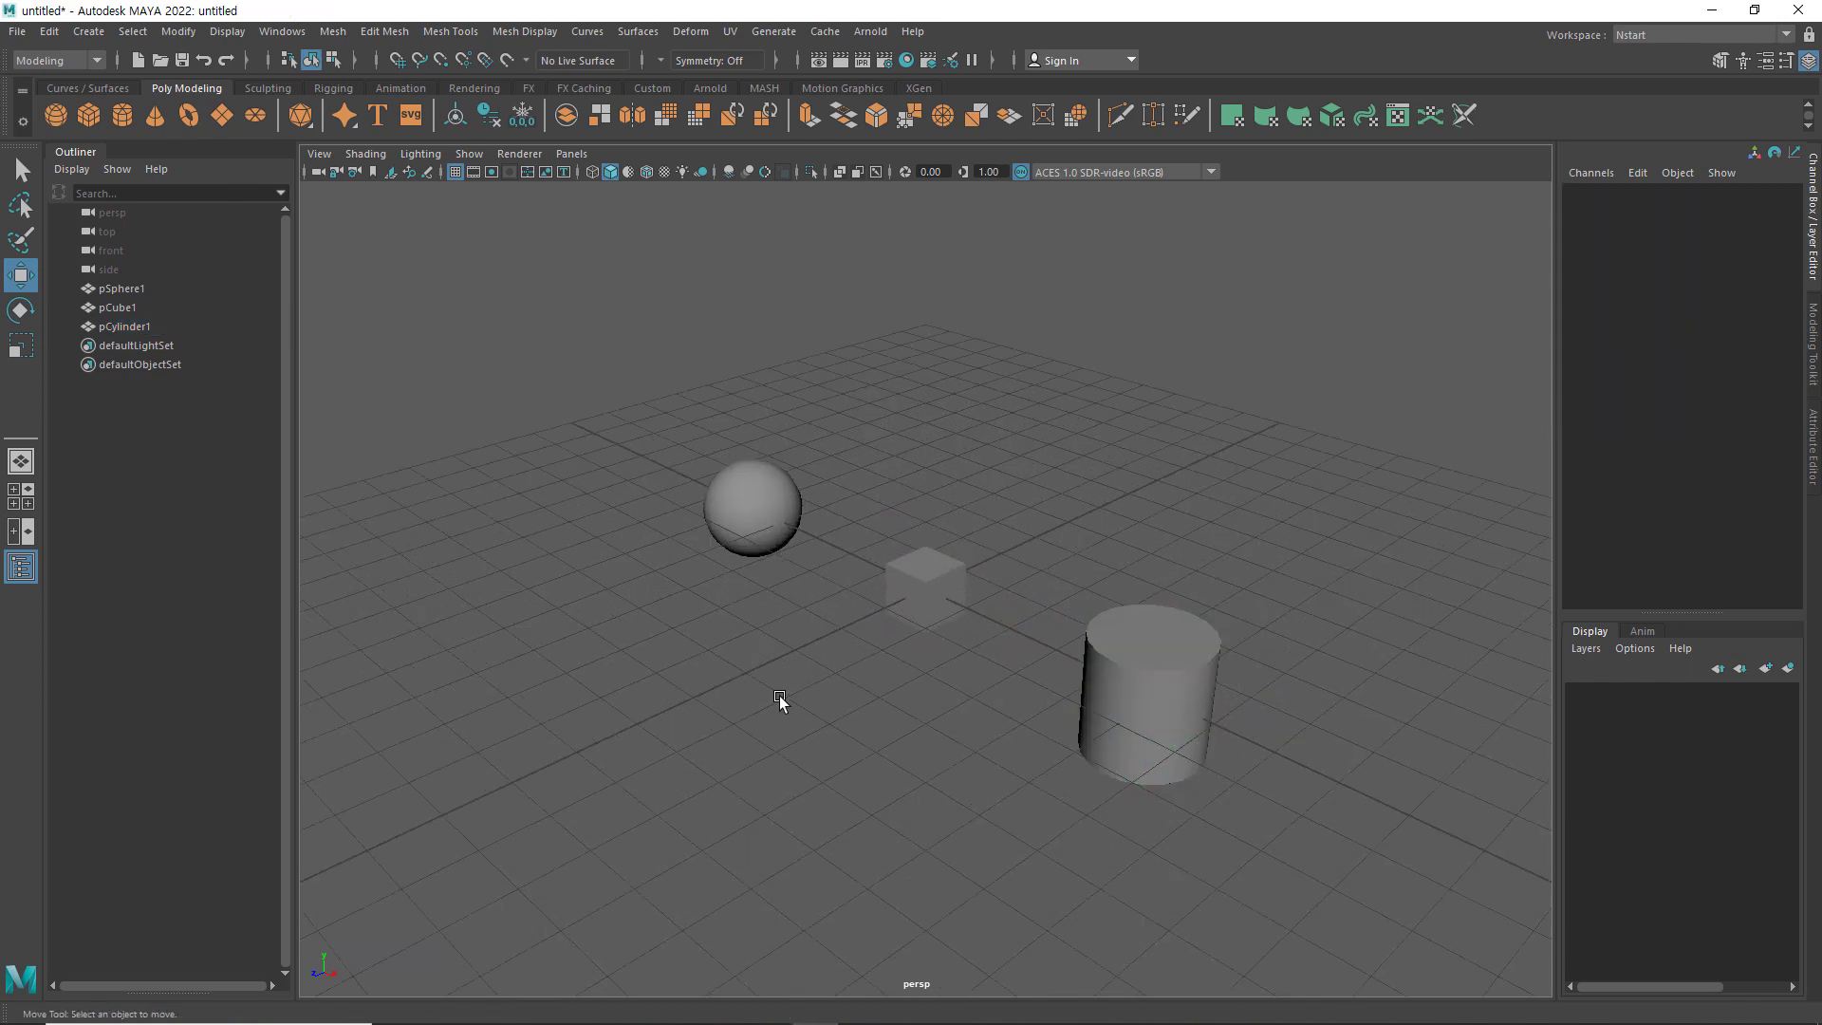
Activate the Select tool, switch to the Lasso tool, and return to the Select tool
click(21, 169)
click(19, 204)
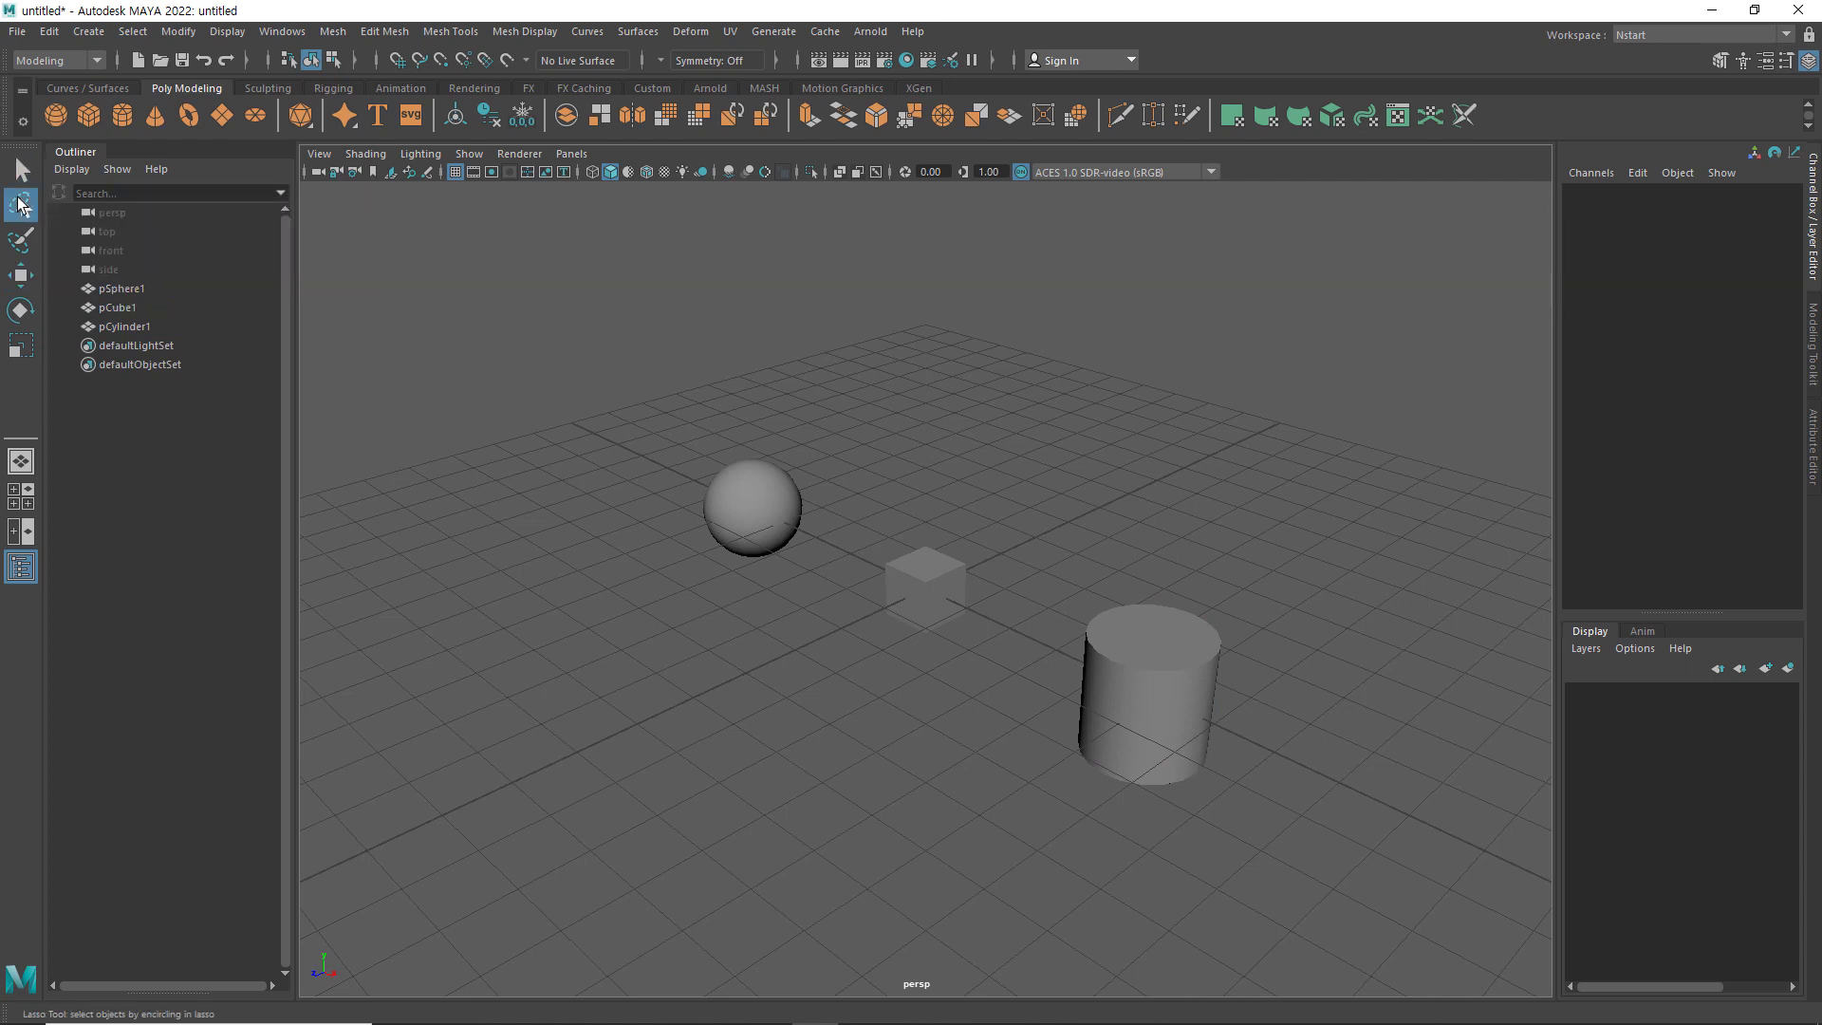
click(19, 171)
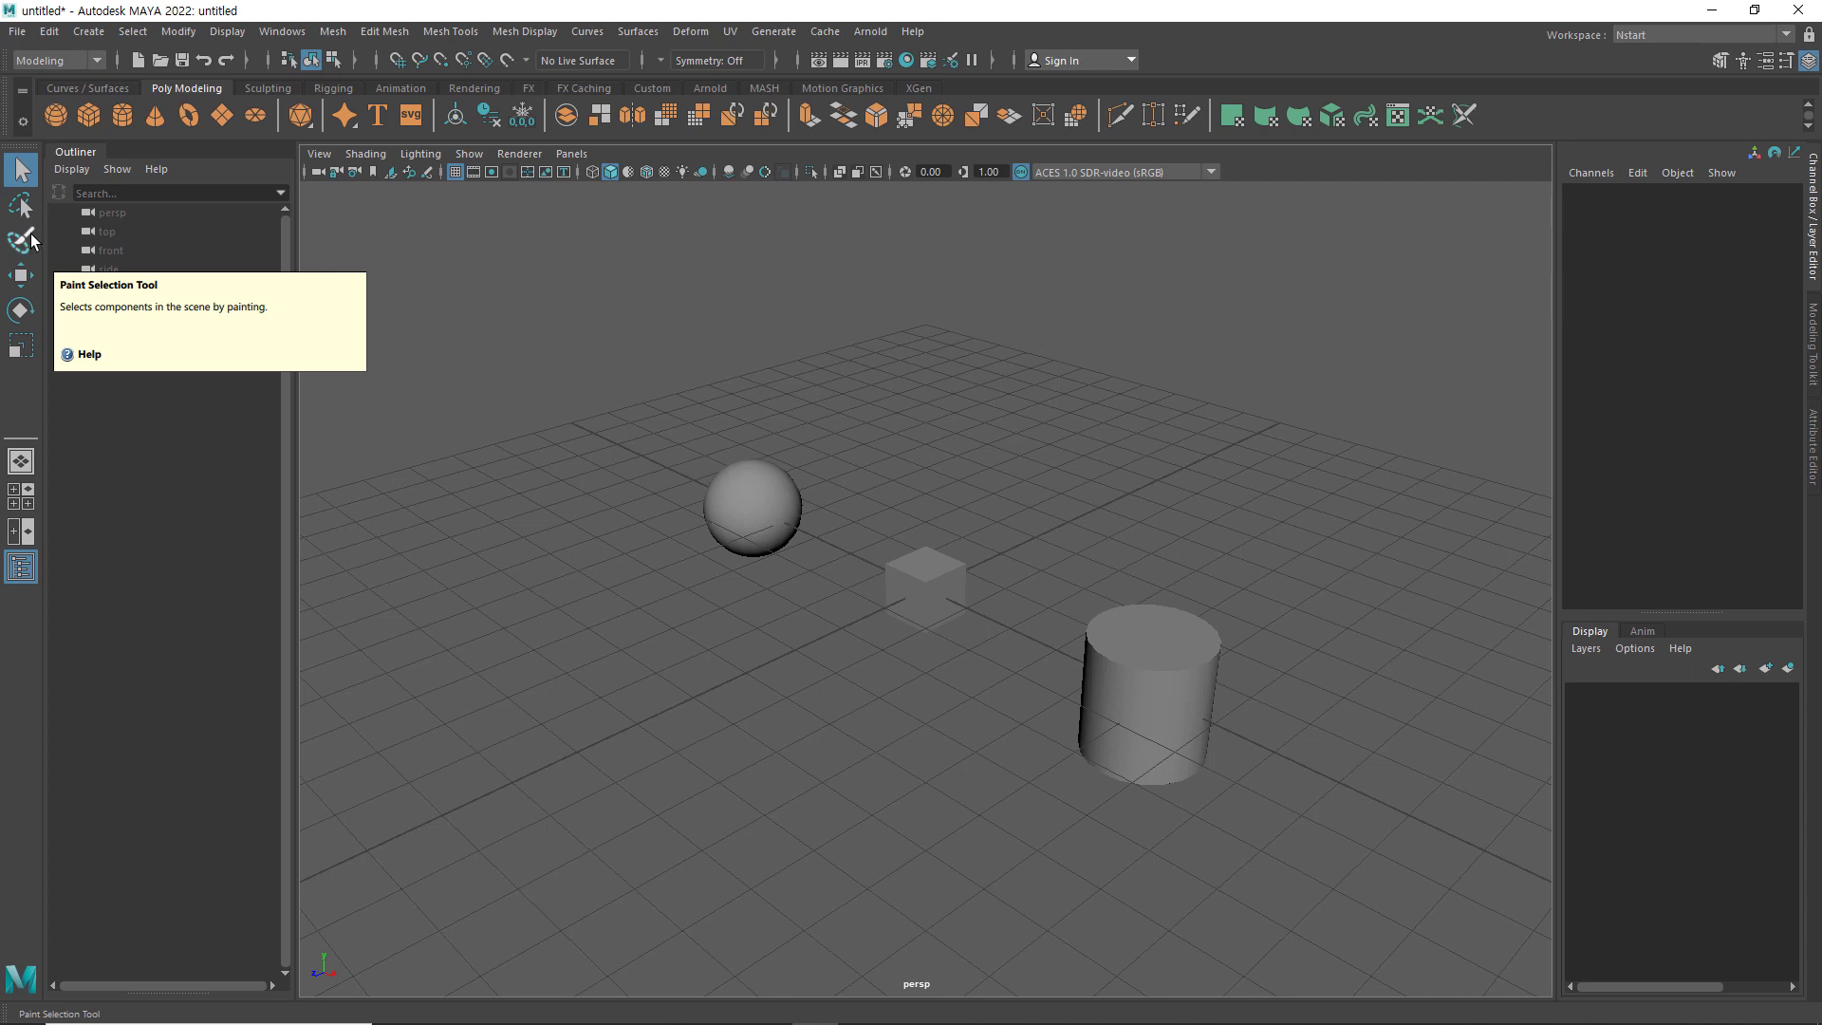
Show the Move and Rotate manipulators on the sphere, and the Rotate manipulator on the cube
click(27, 283)
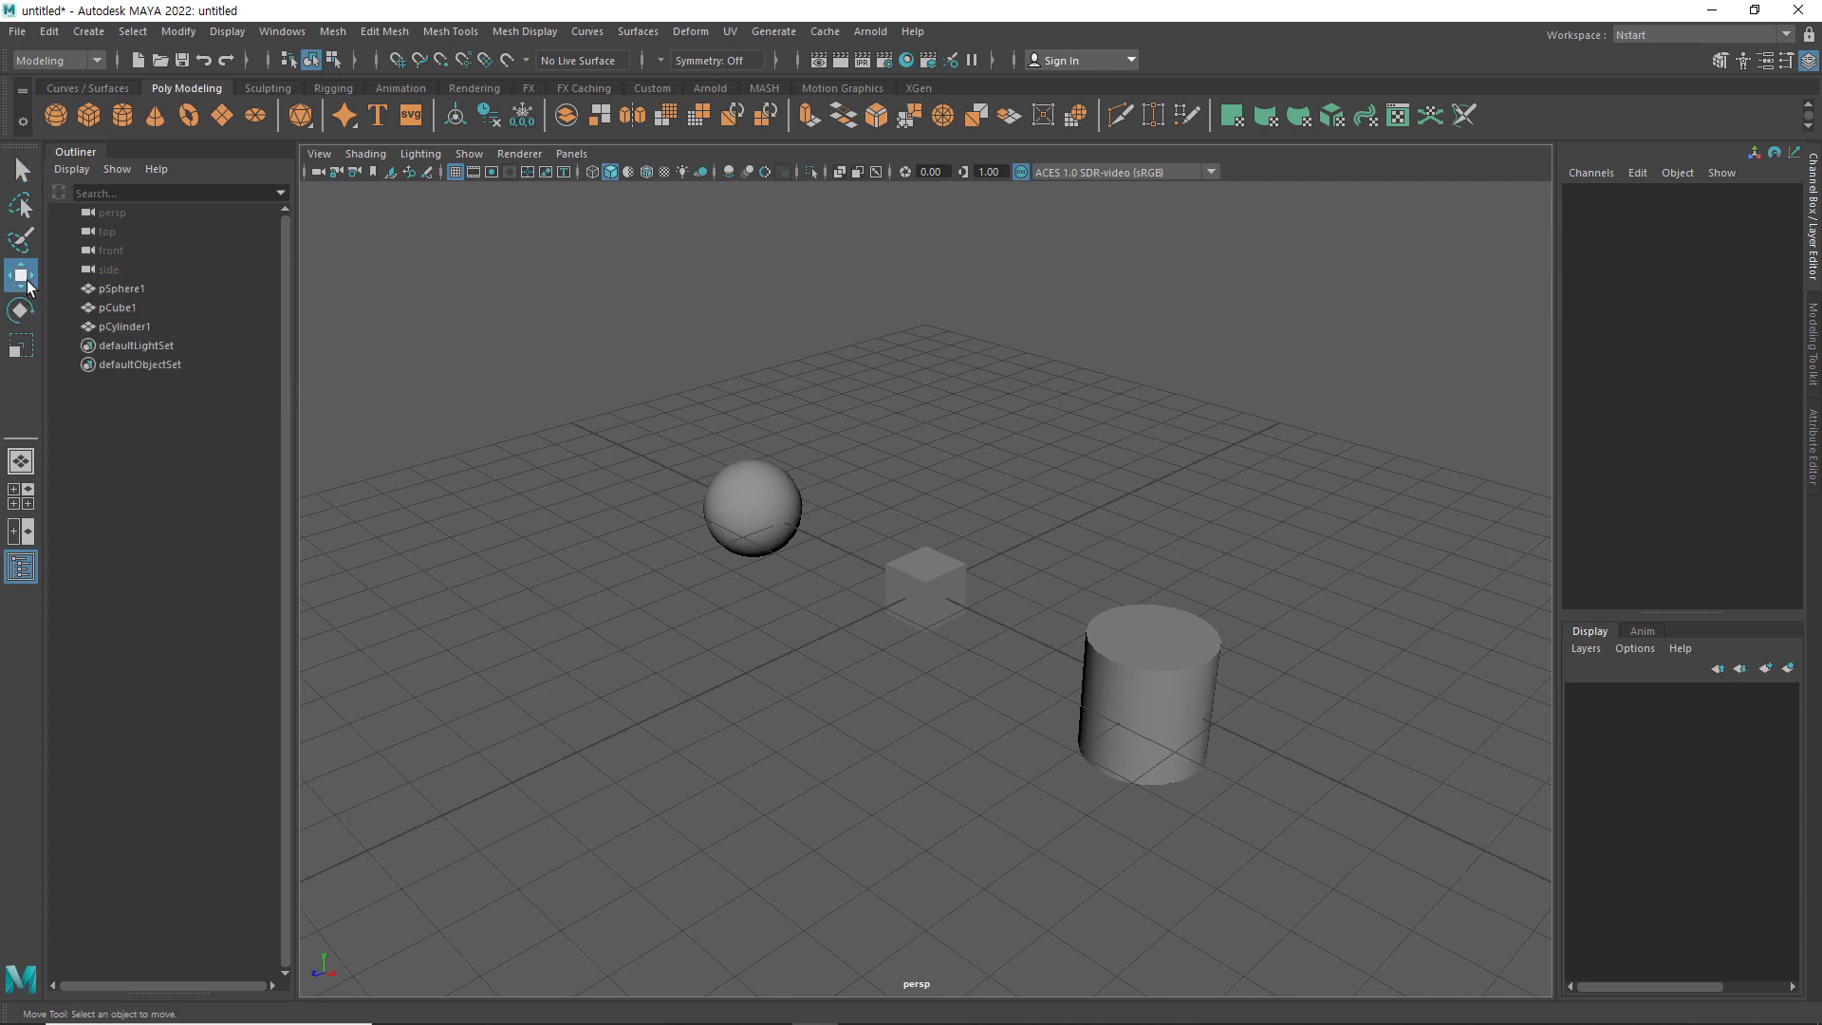
click(765, 492)
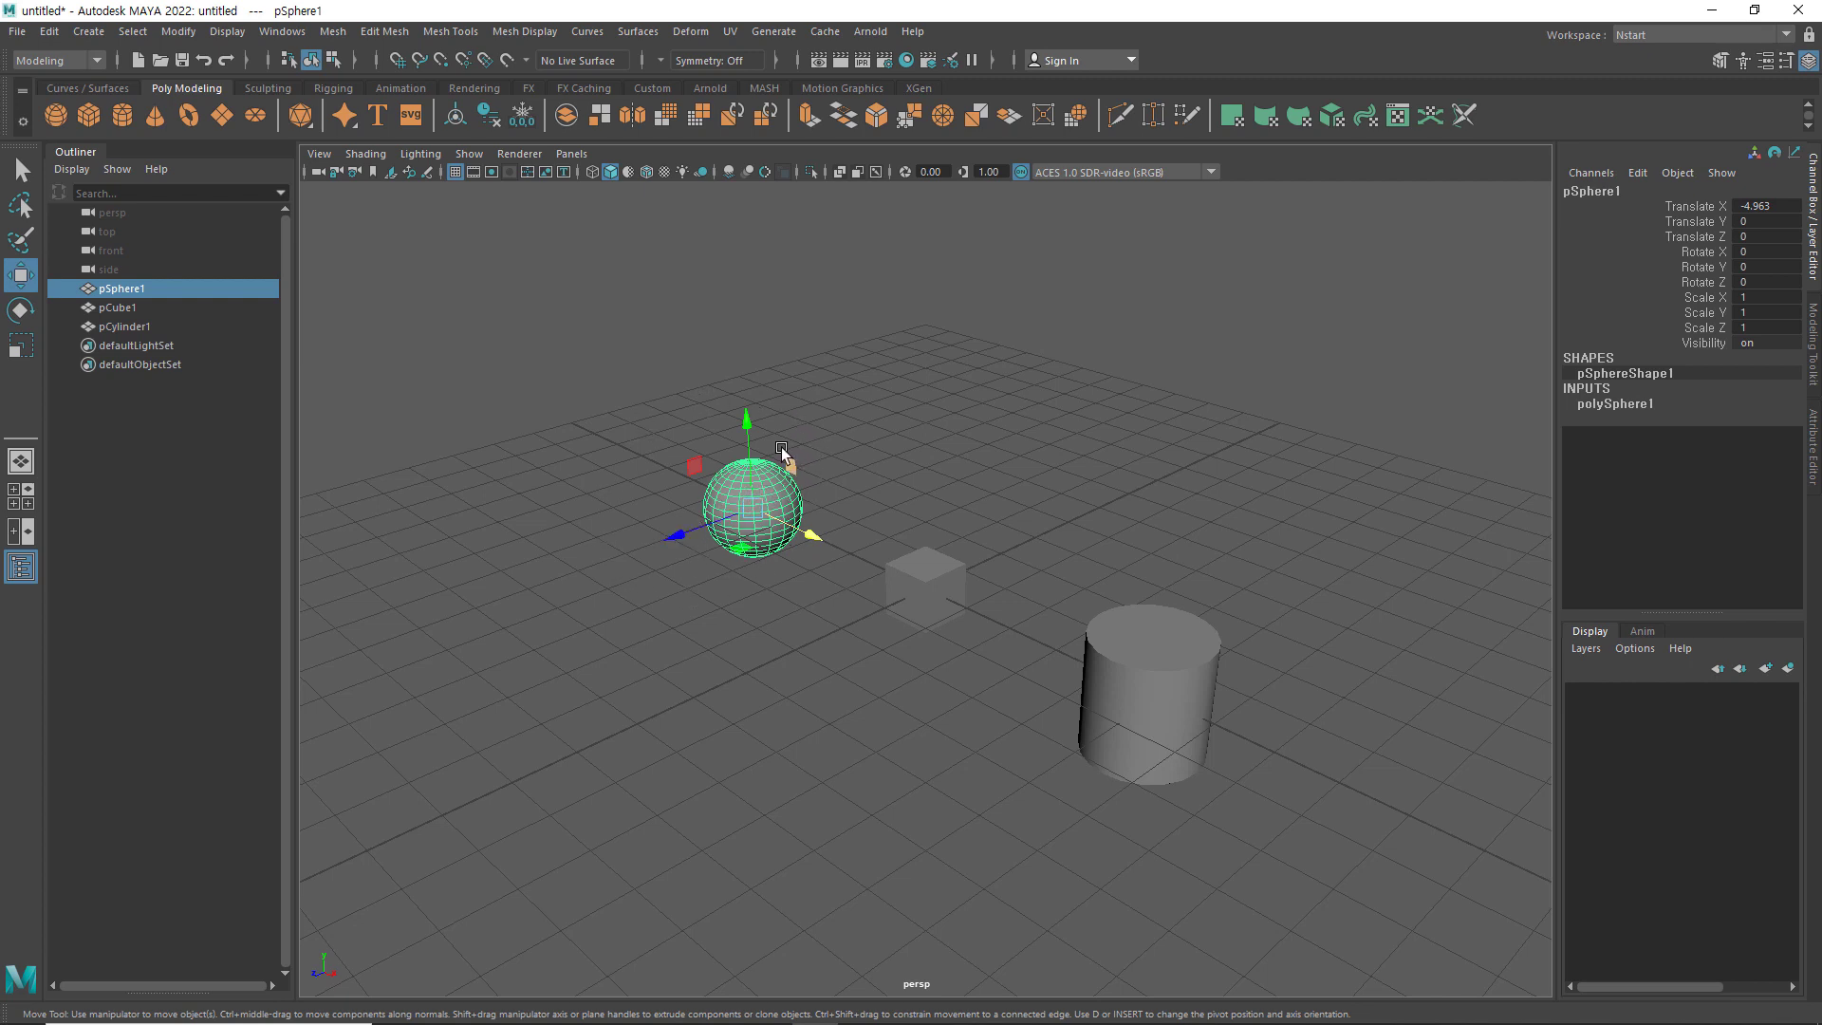
key(e)
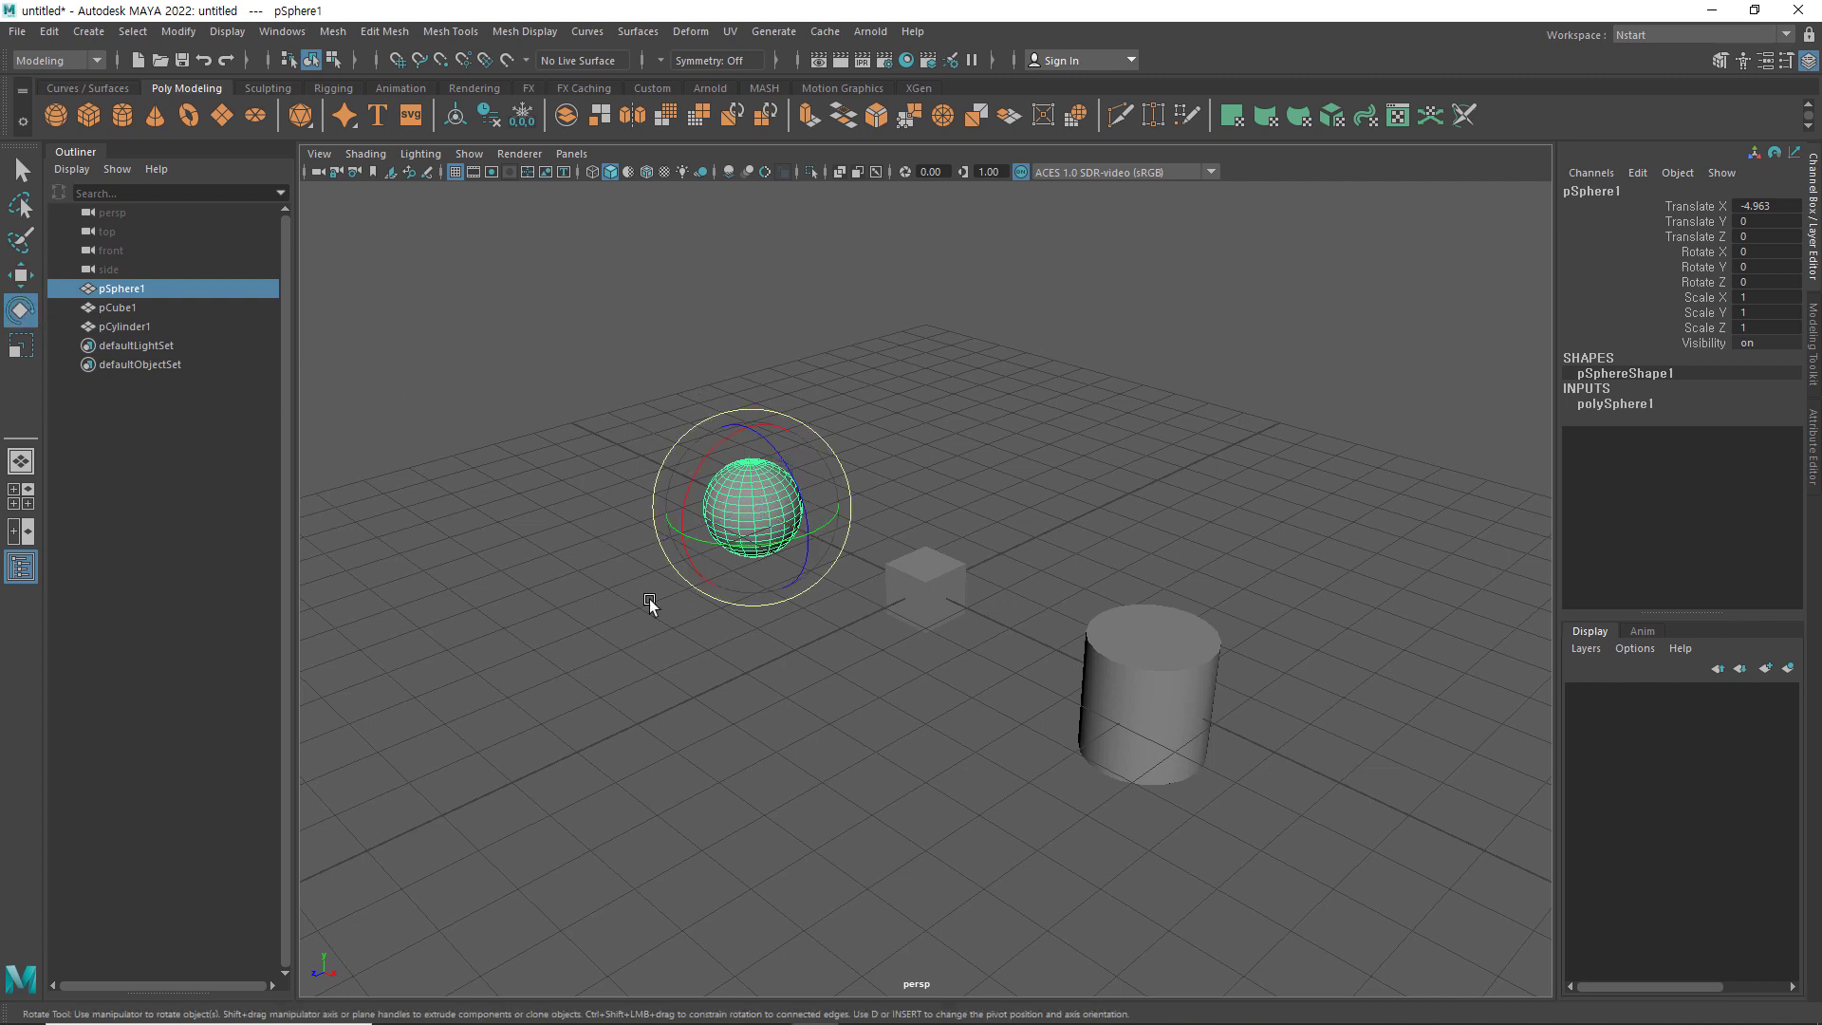
click(856, 641)
click(923, 581)
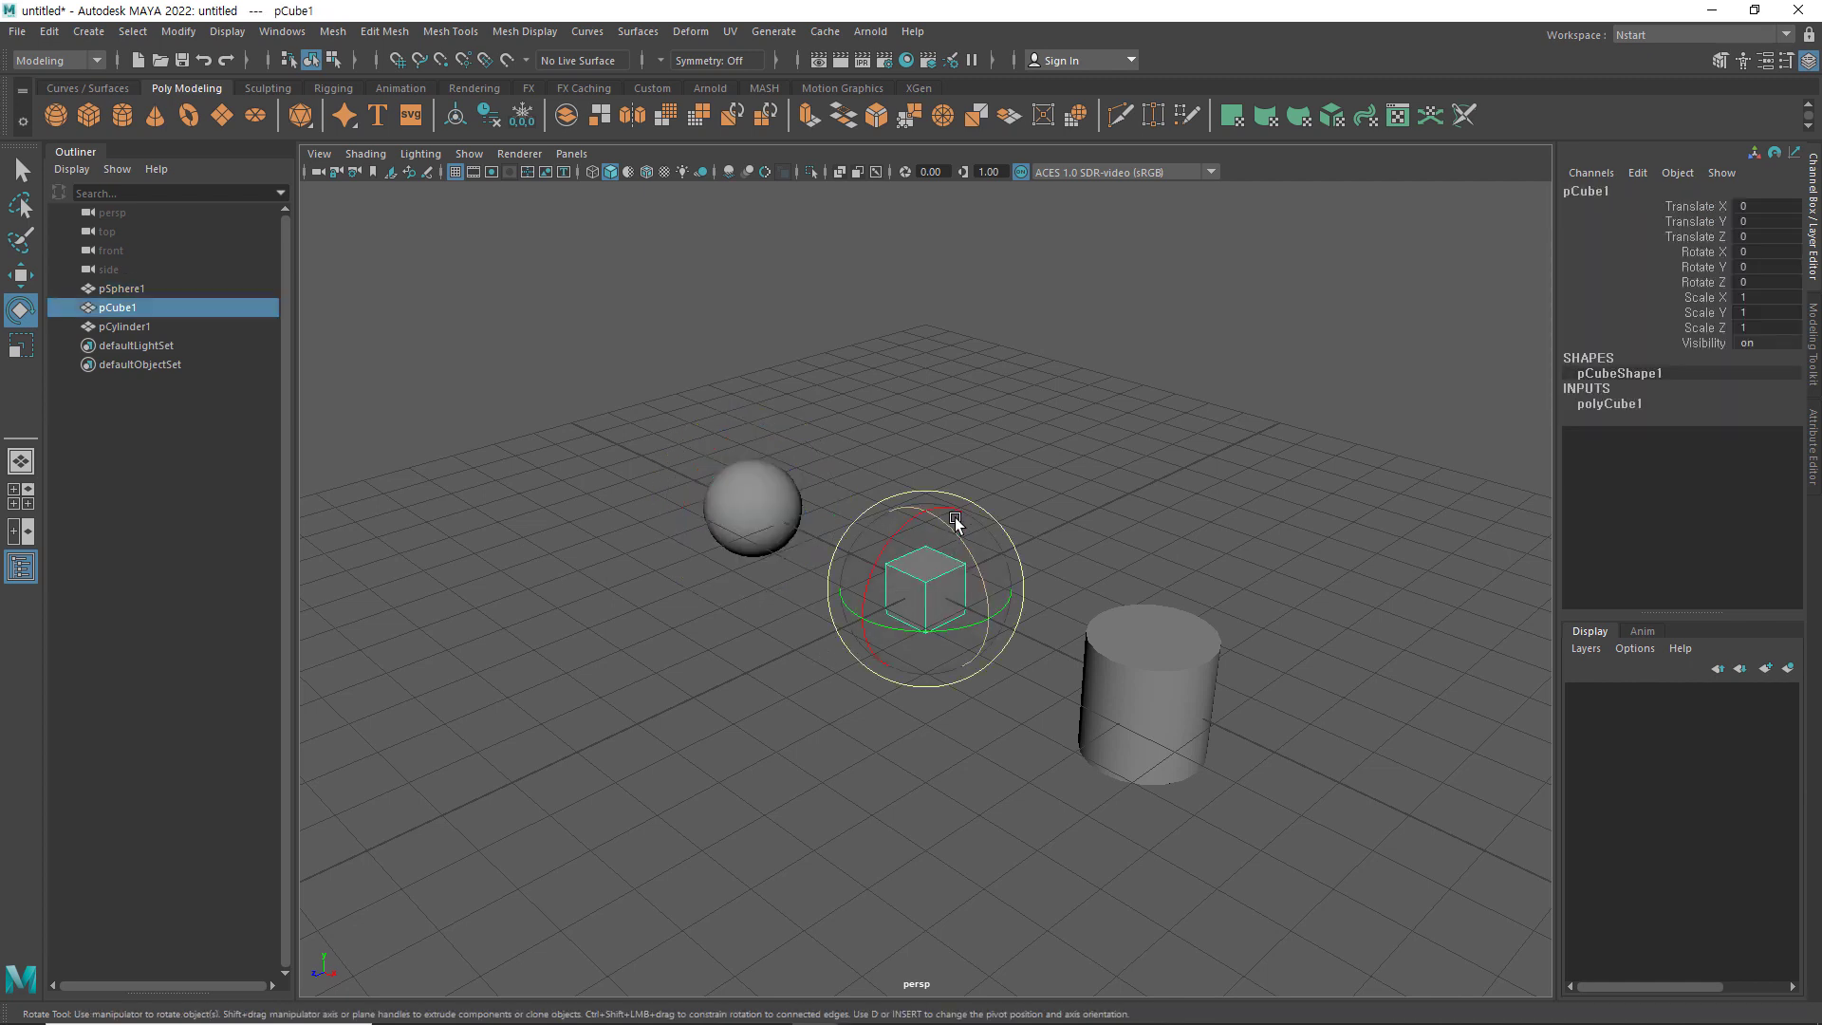
Show the Scale manipulator on the cylinder and clear the selection
click(752, 642)
key(r)
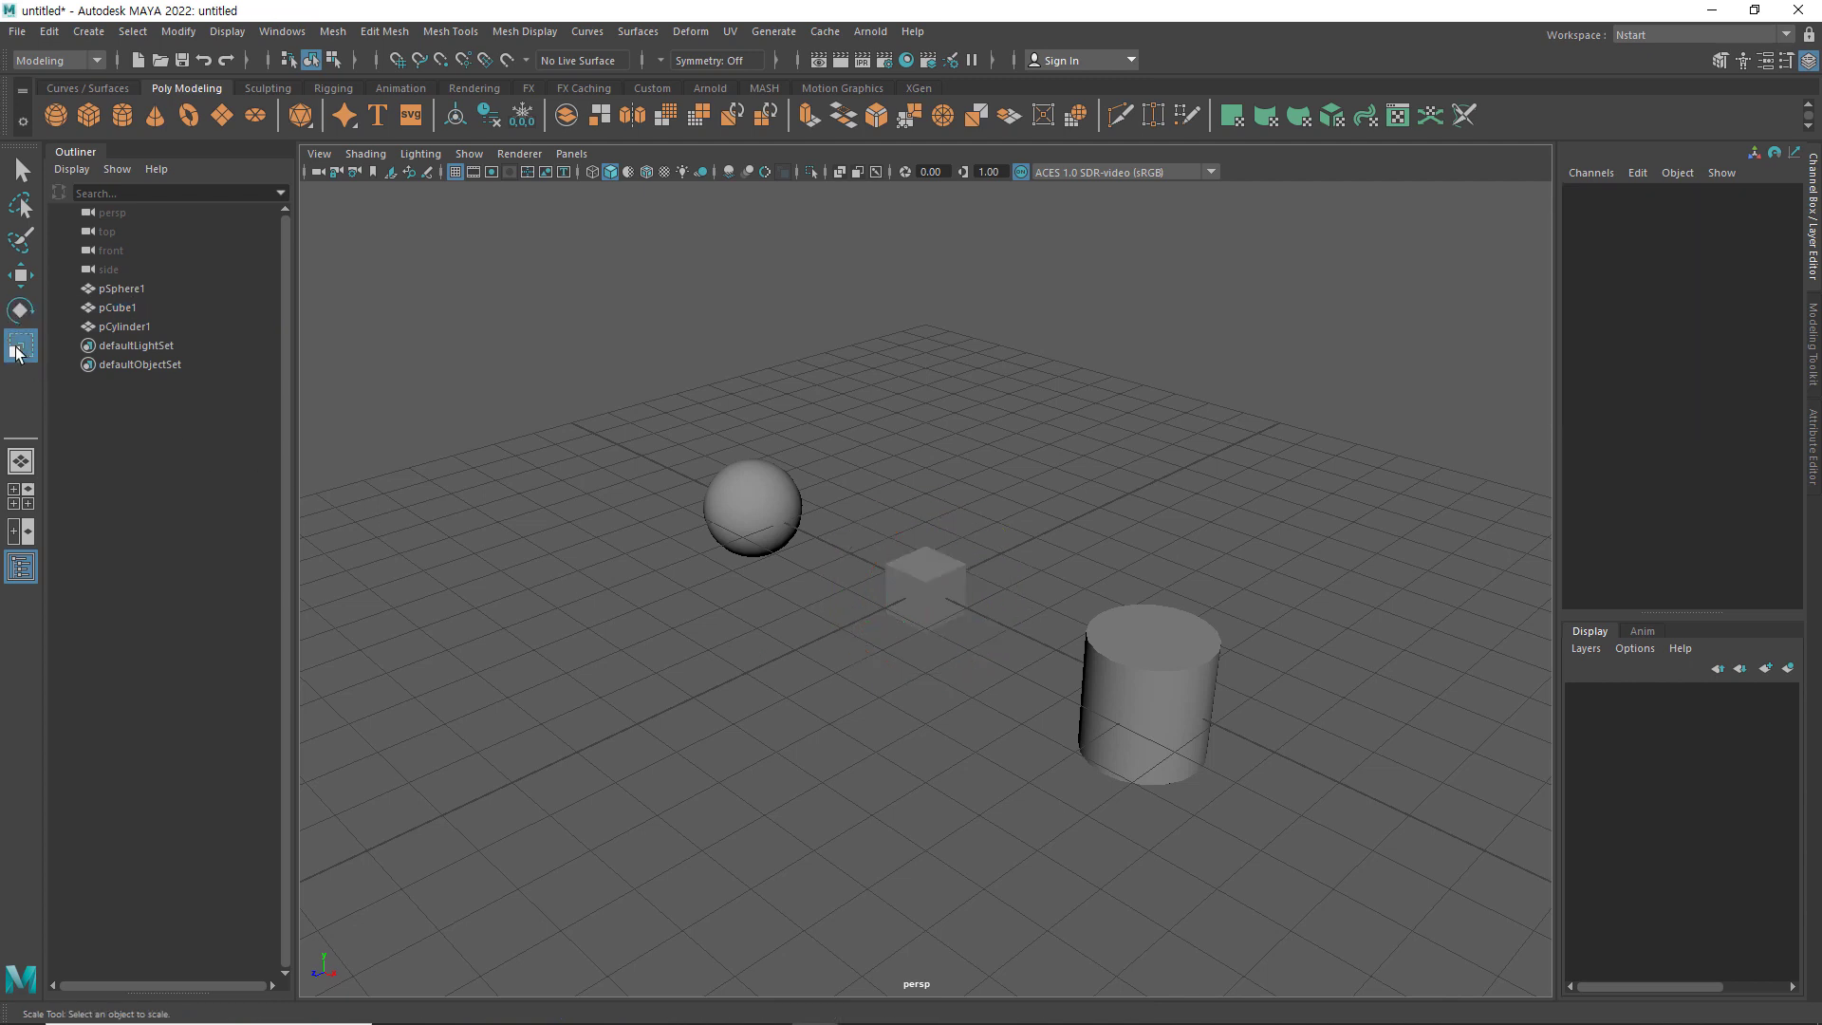
click(1163, 667)
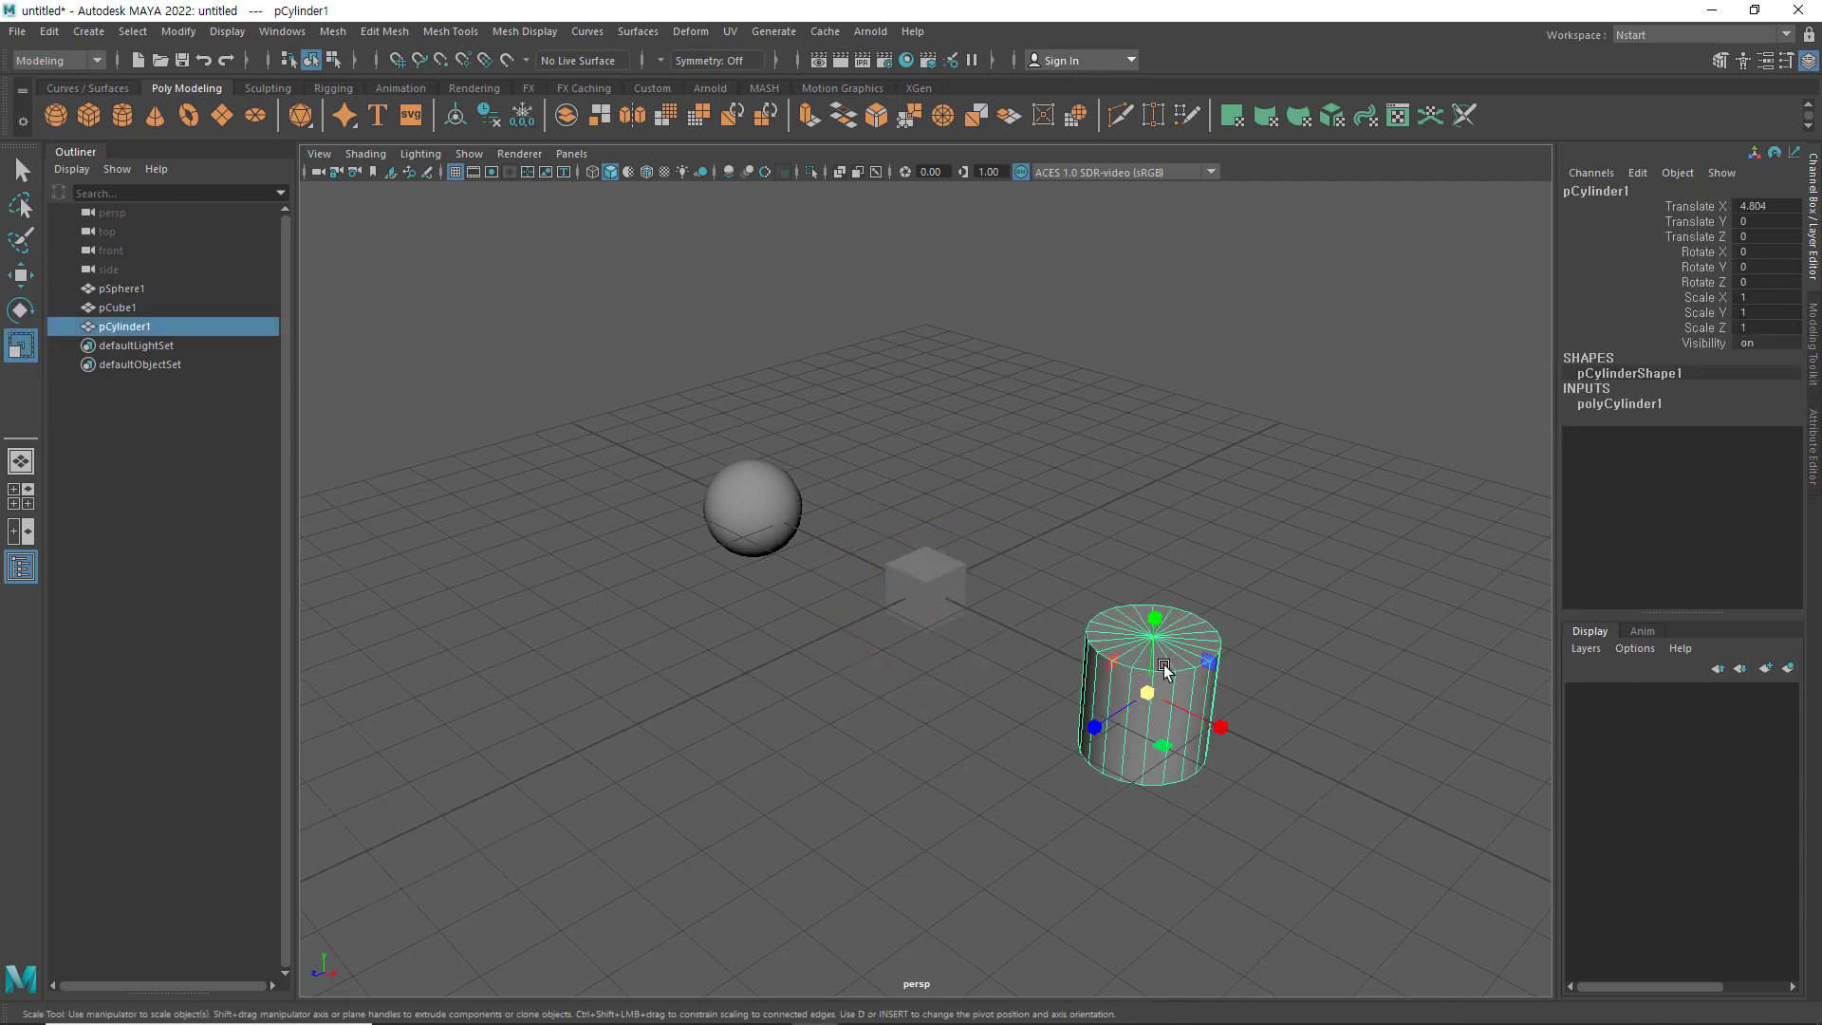
click(839, 740)
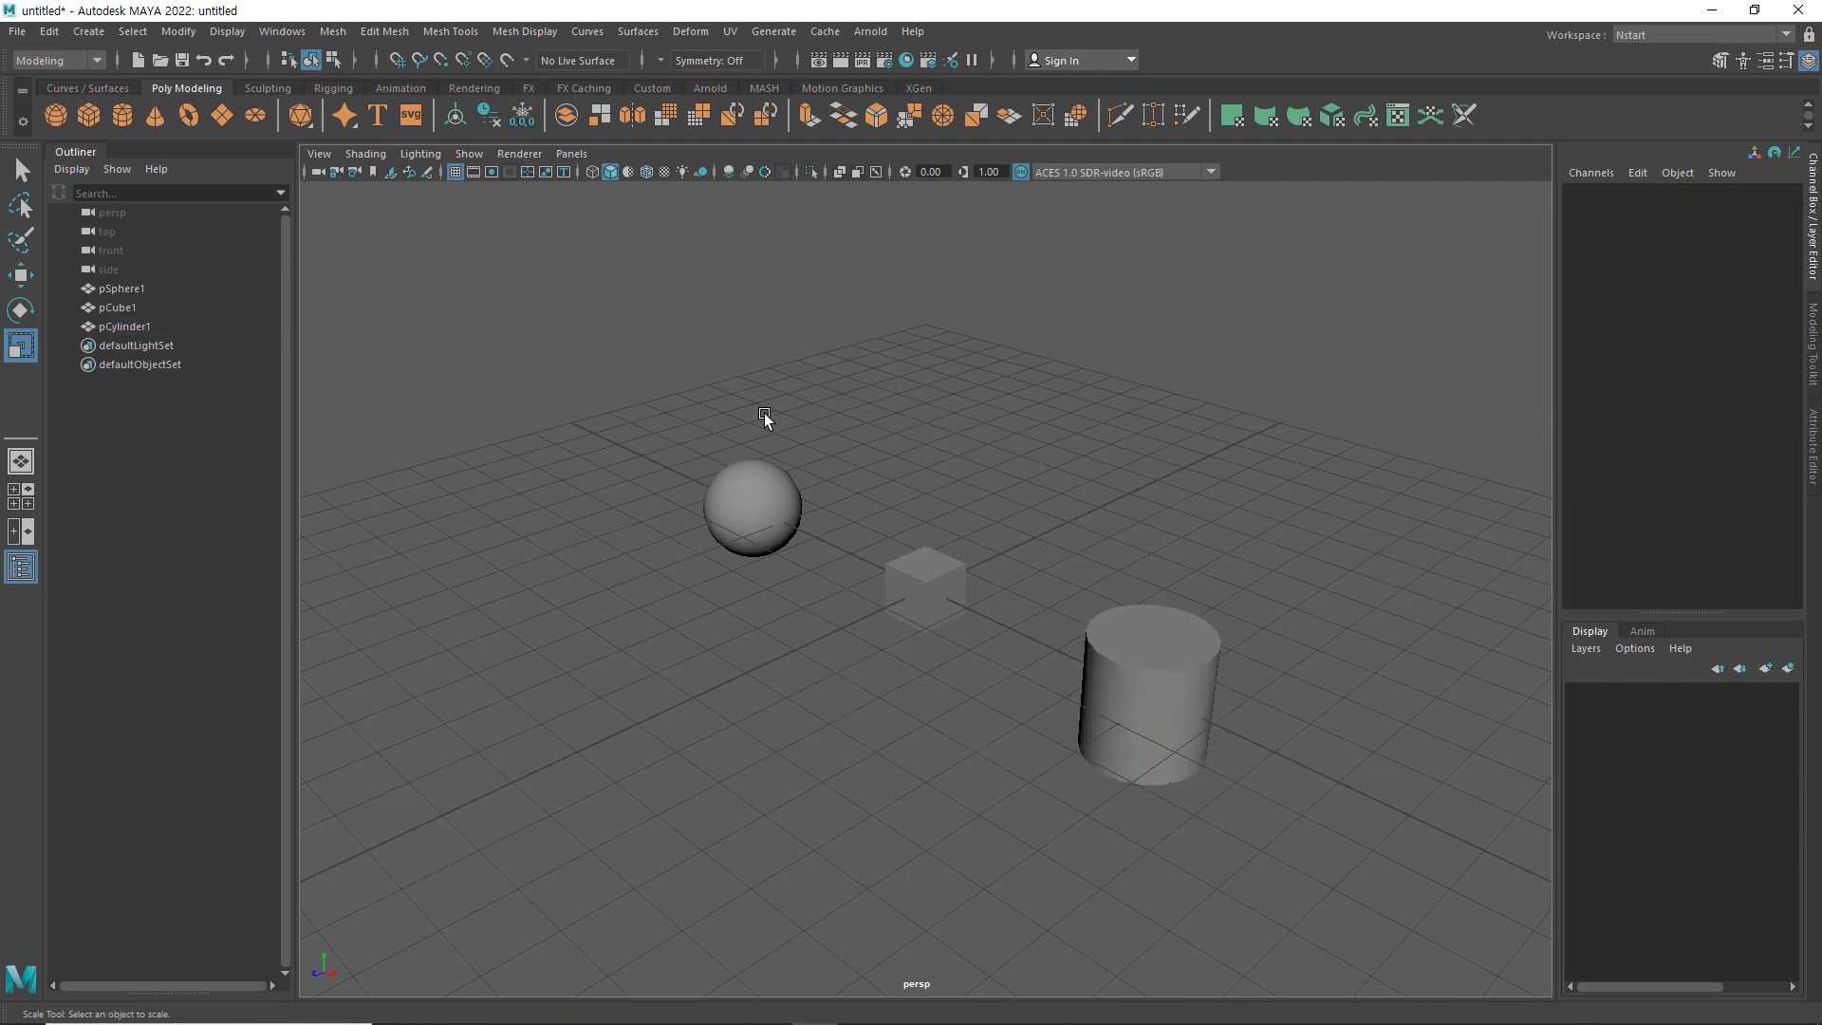
Try moving the sphere, cube and cylinder together about 0.29 along Z, undo the move and deselect them
click(23, 171)
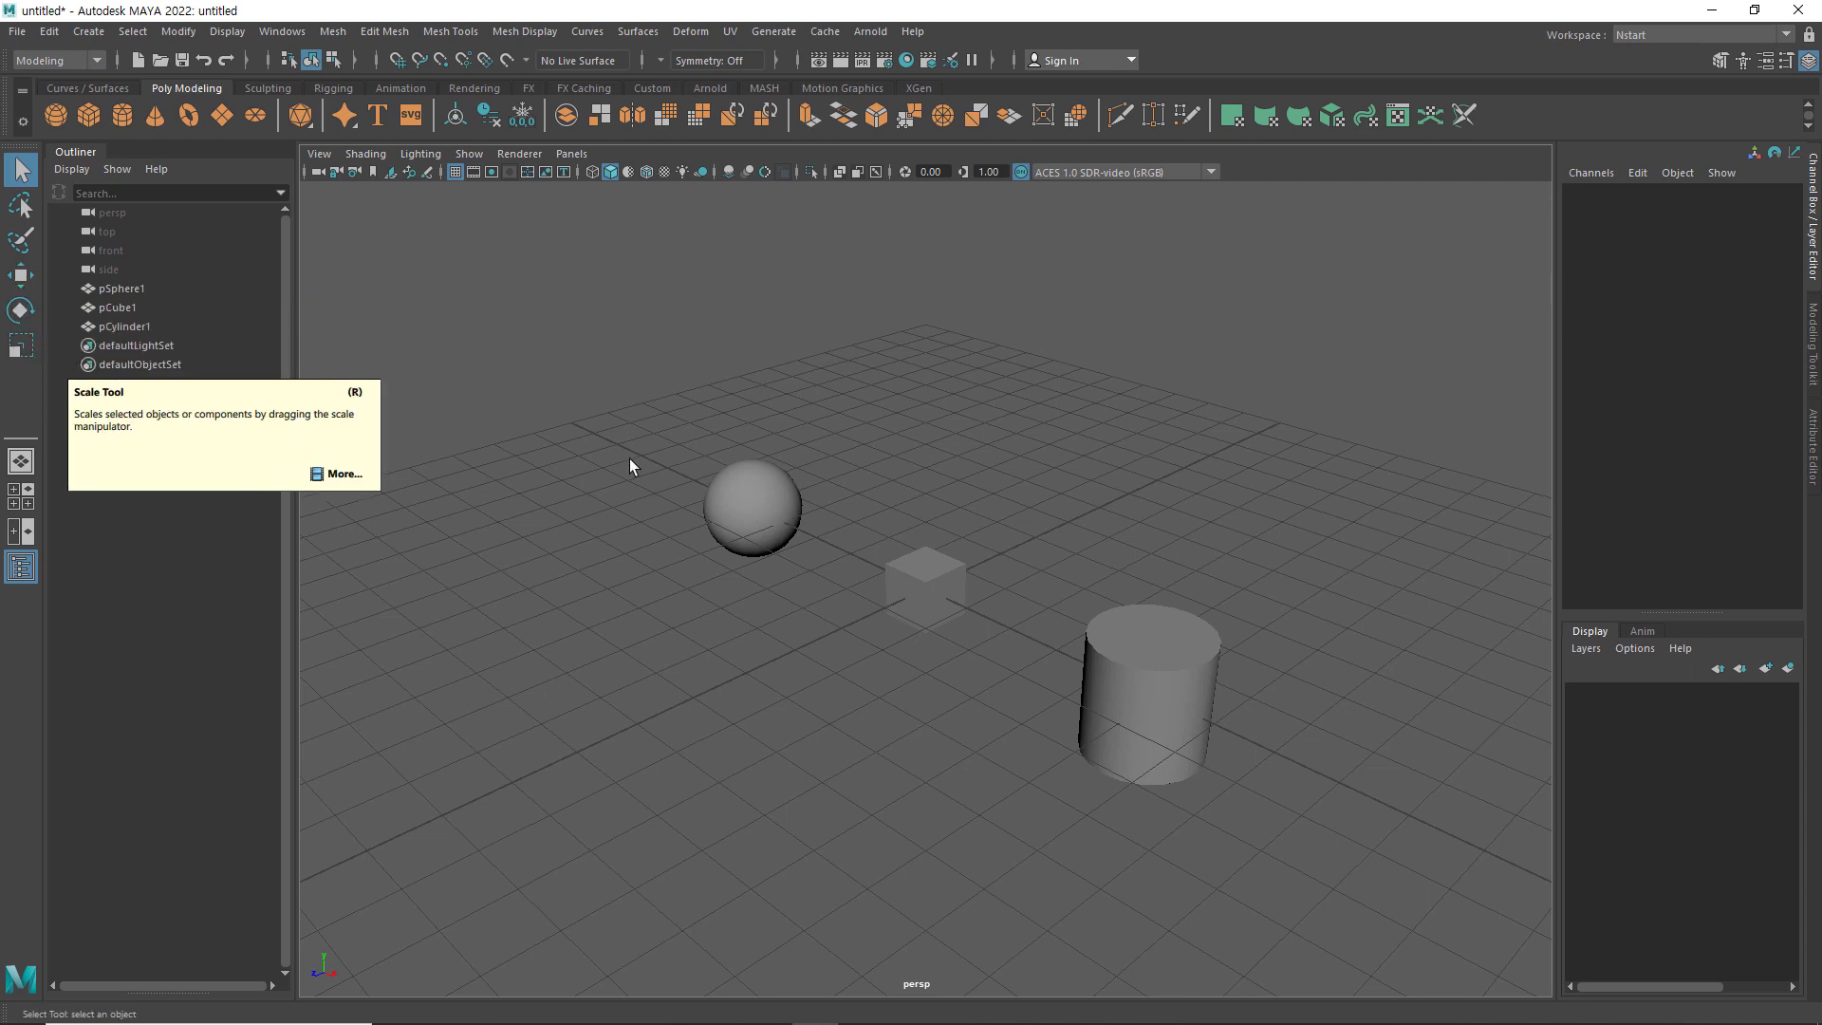
click(21, 276)
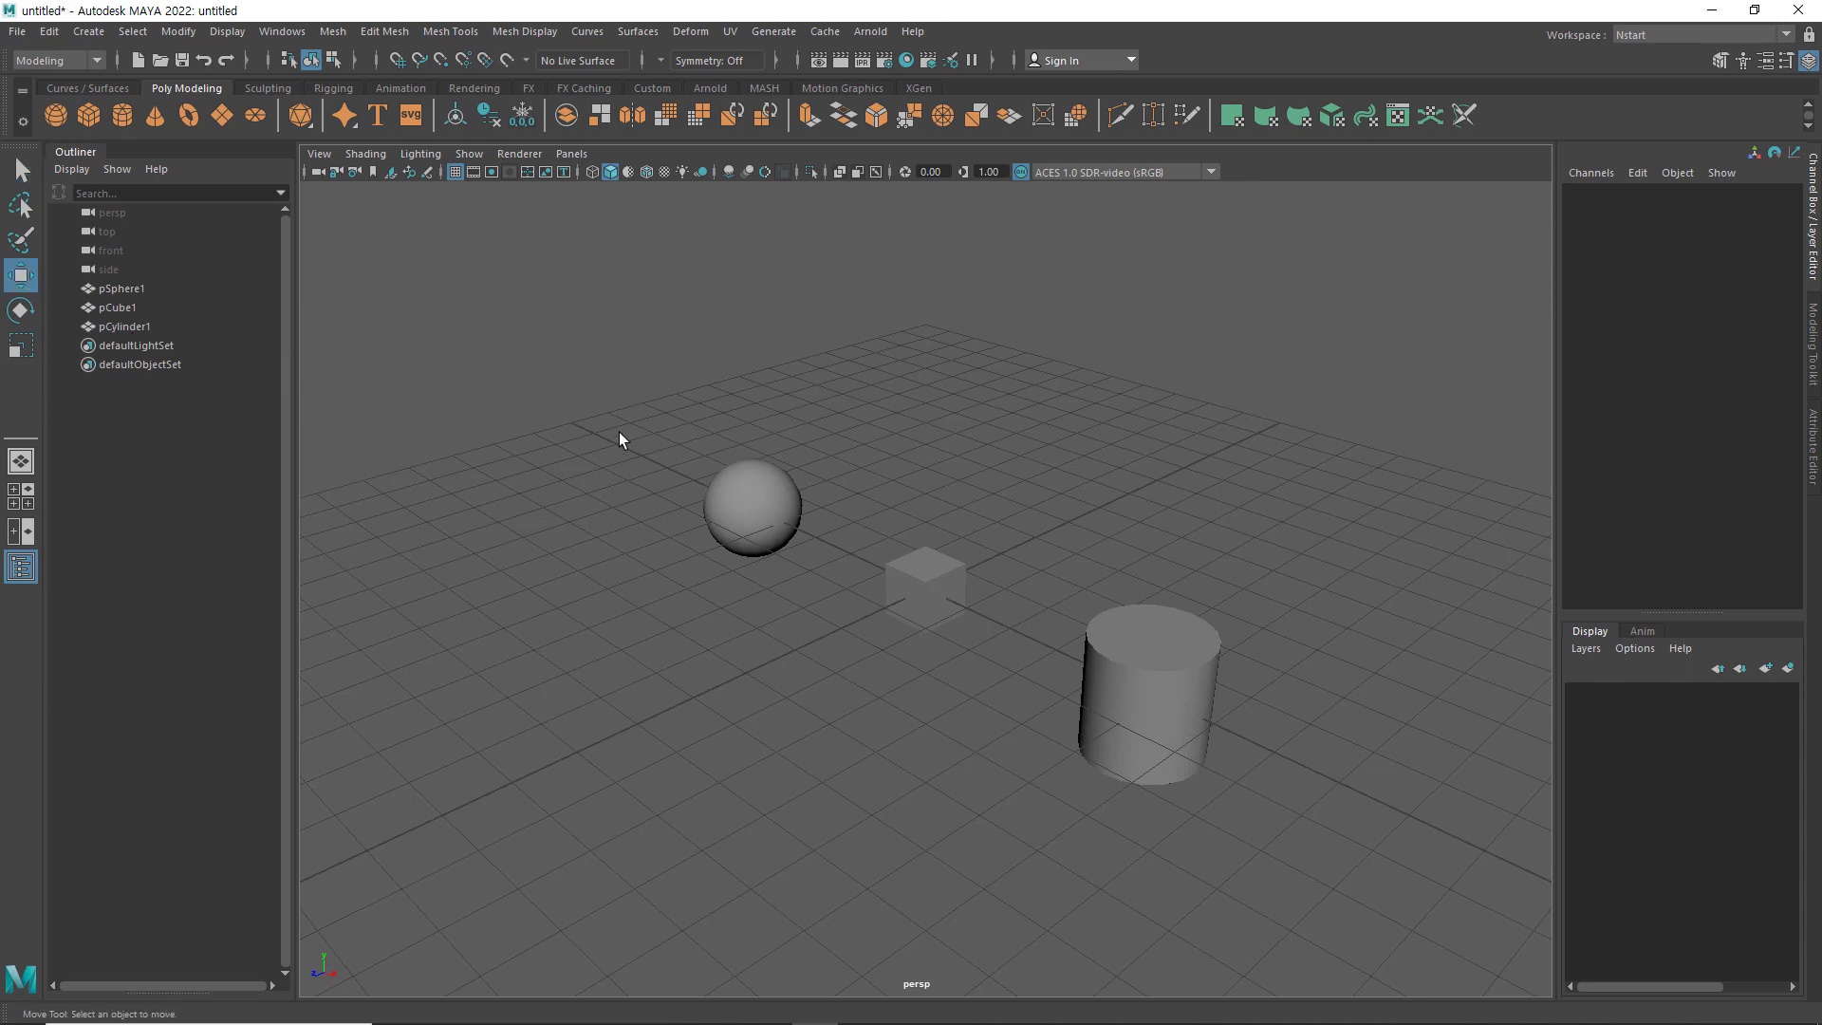
drag(679, 412, 1301, 841)
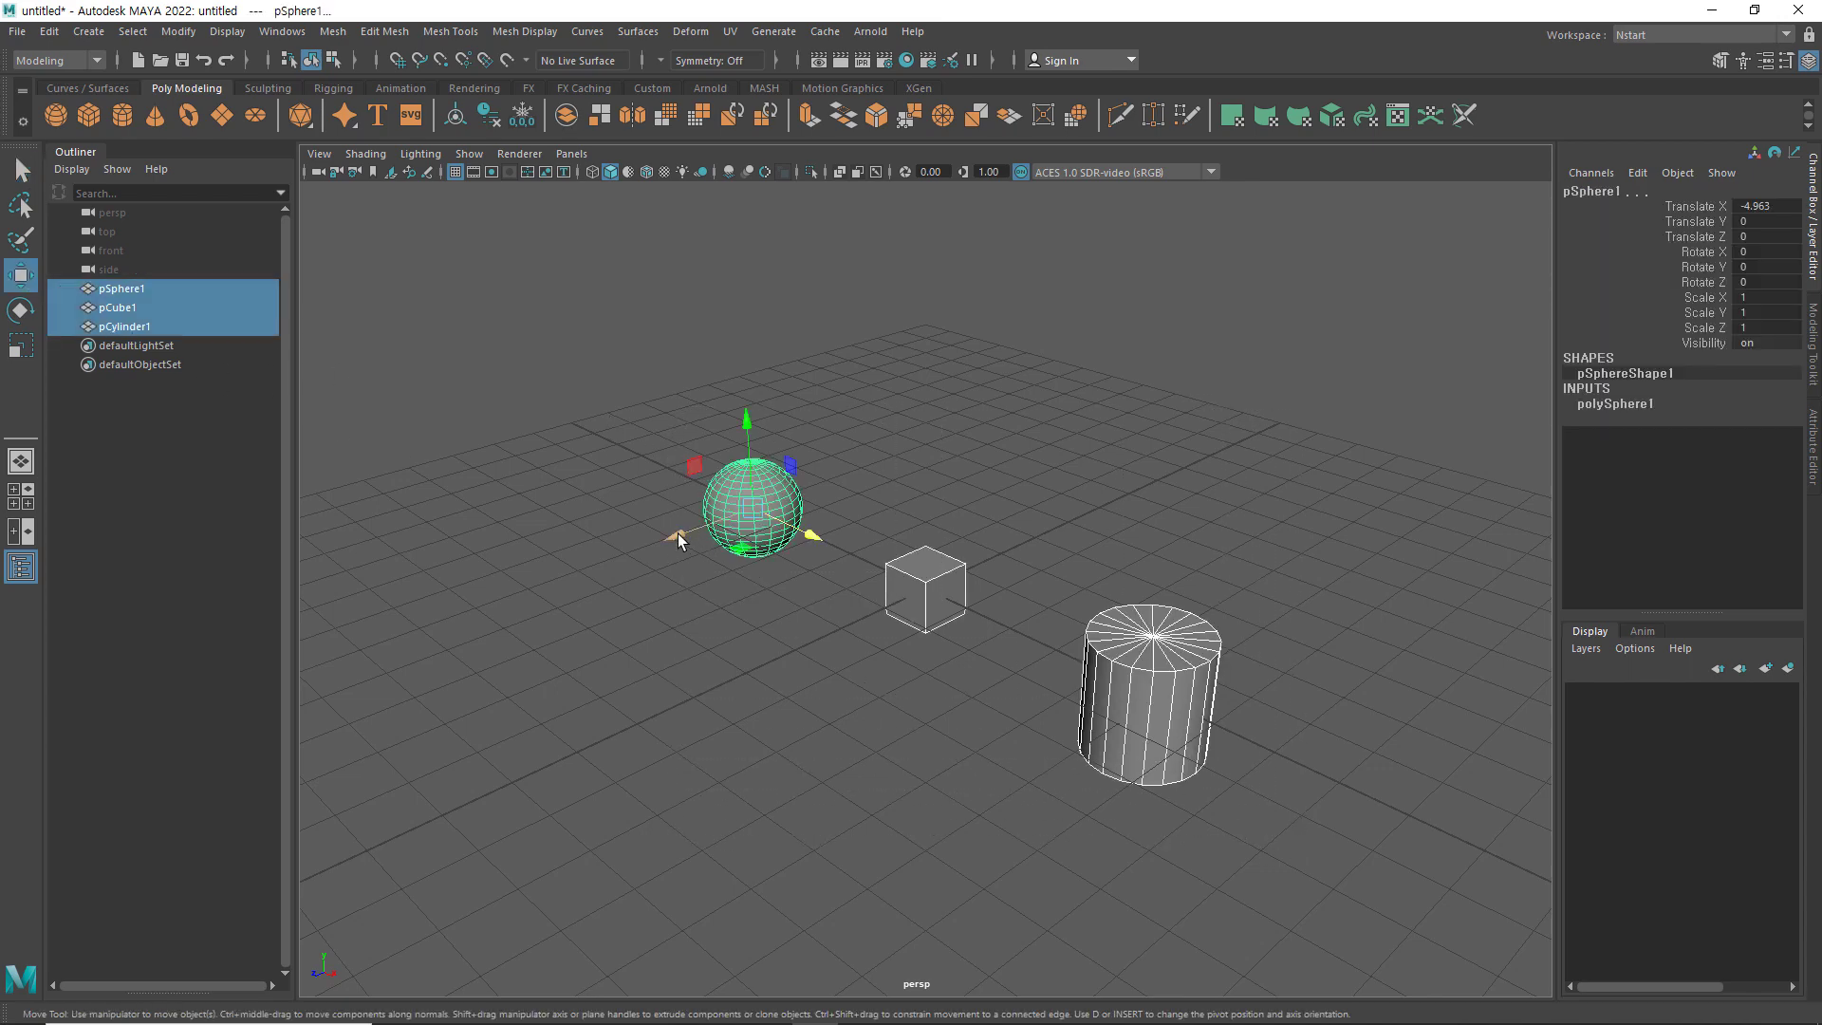
mouse_move(678, 535)
mouse_down()
mouse_move(613, 562)
mouse_move(681, 549)
mouse_move(673, 563)
mouse_up()
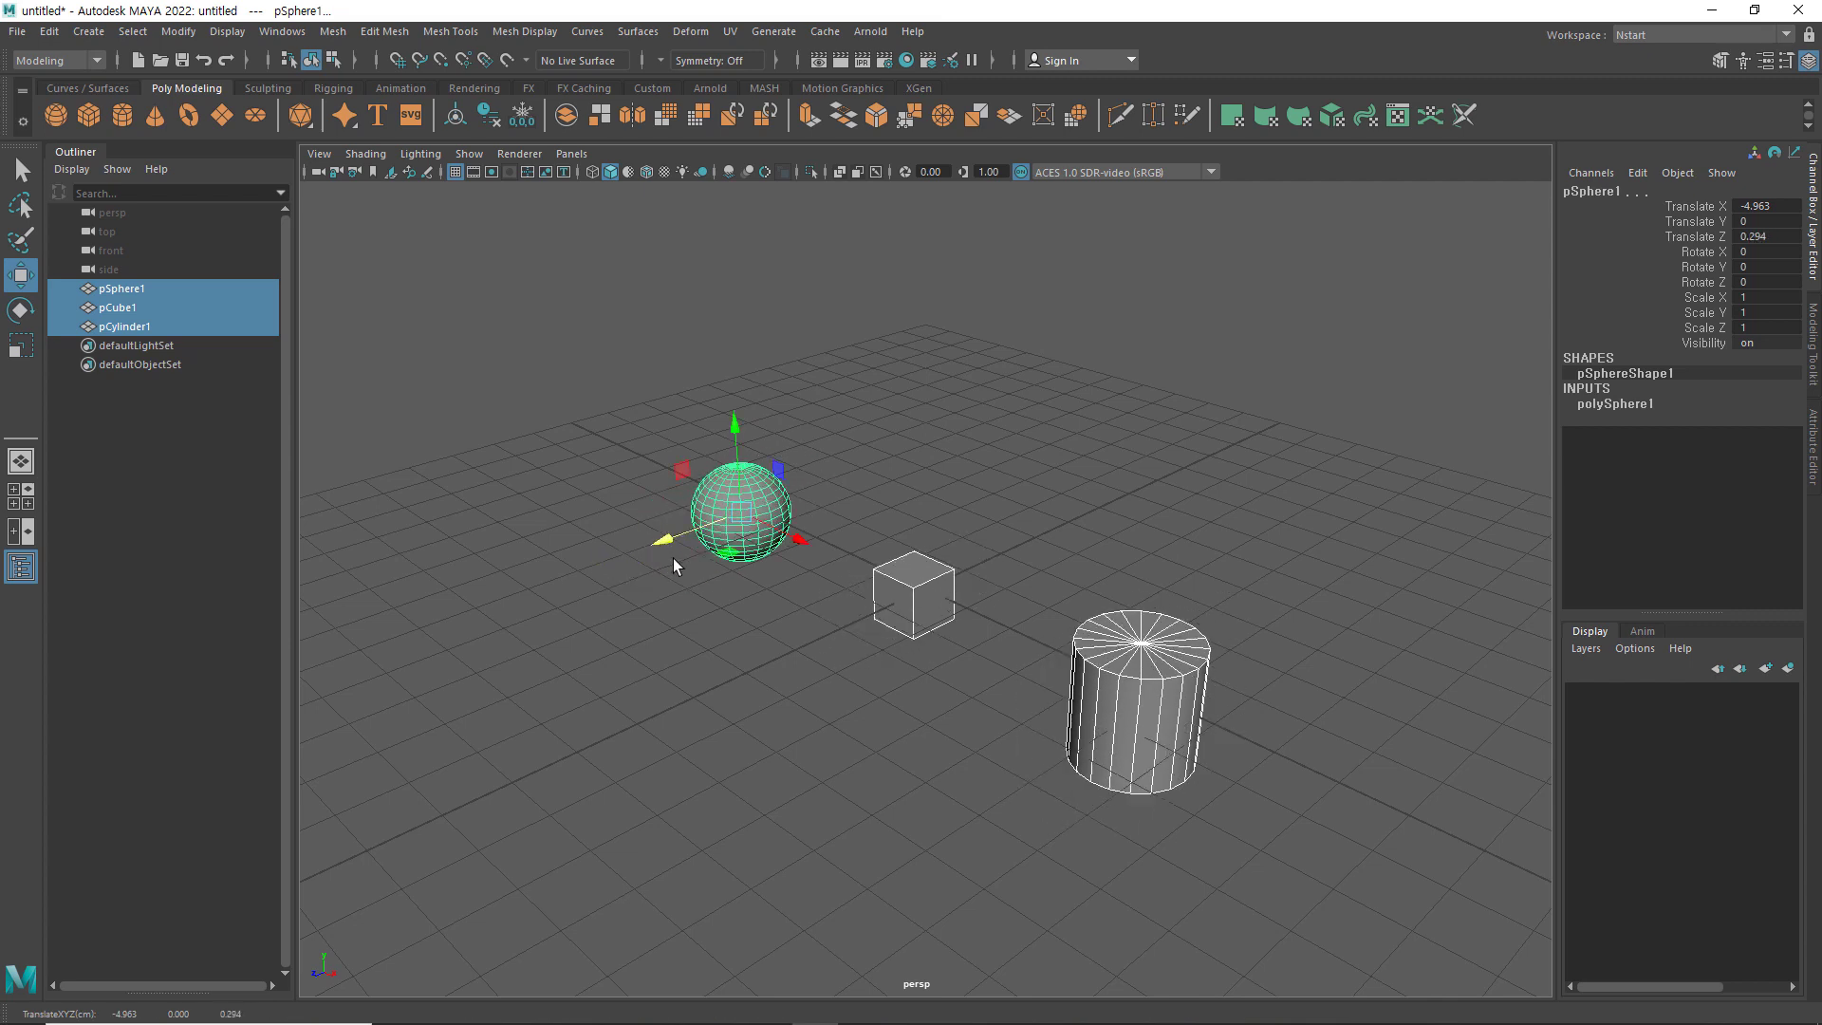
key(ctrl+z)
click(713, 645)
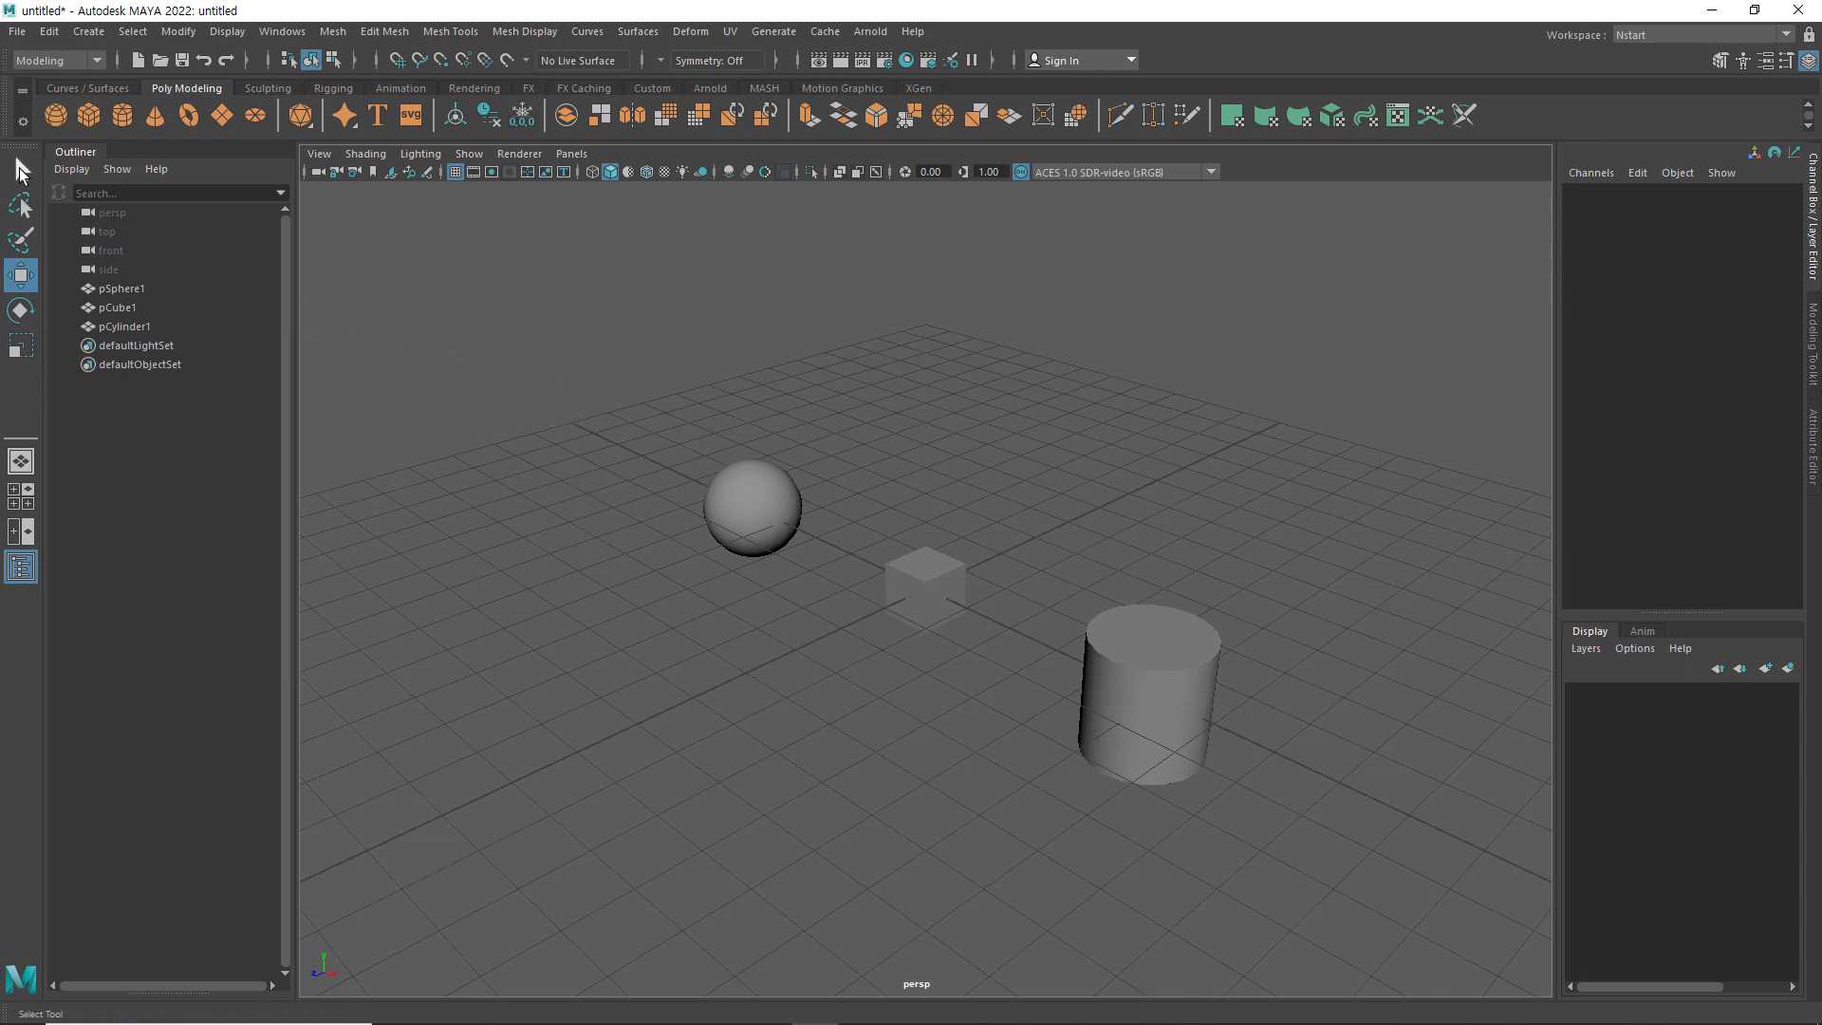
Pick the sphere, the cube and the cylinder one at a time with the Select tool
click(19, 168)
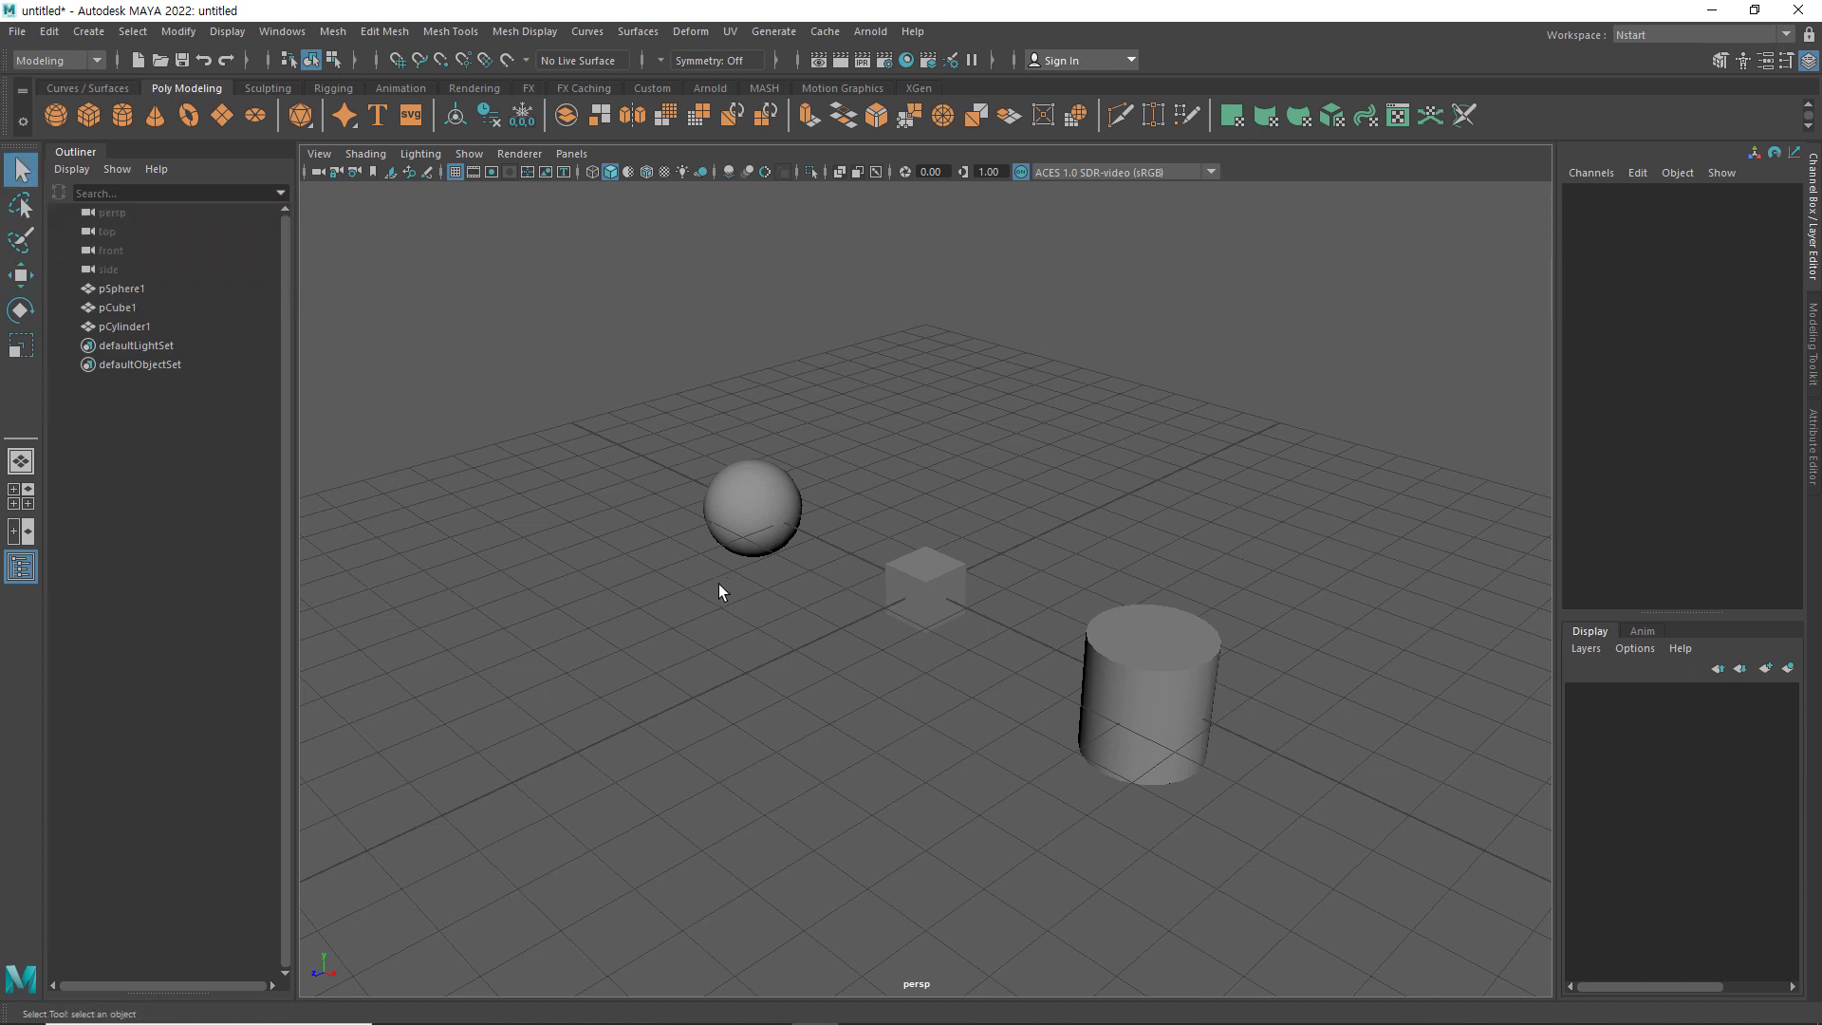
click(765, 513)
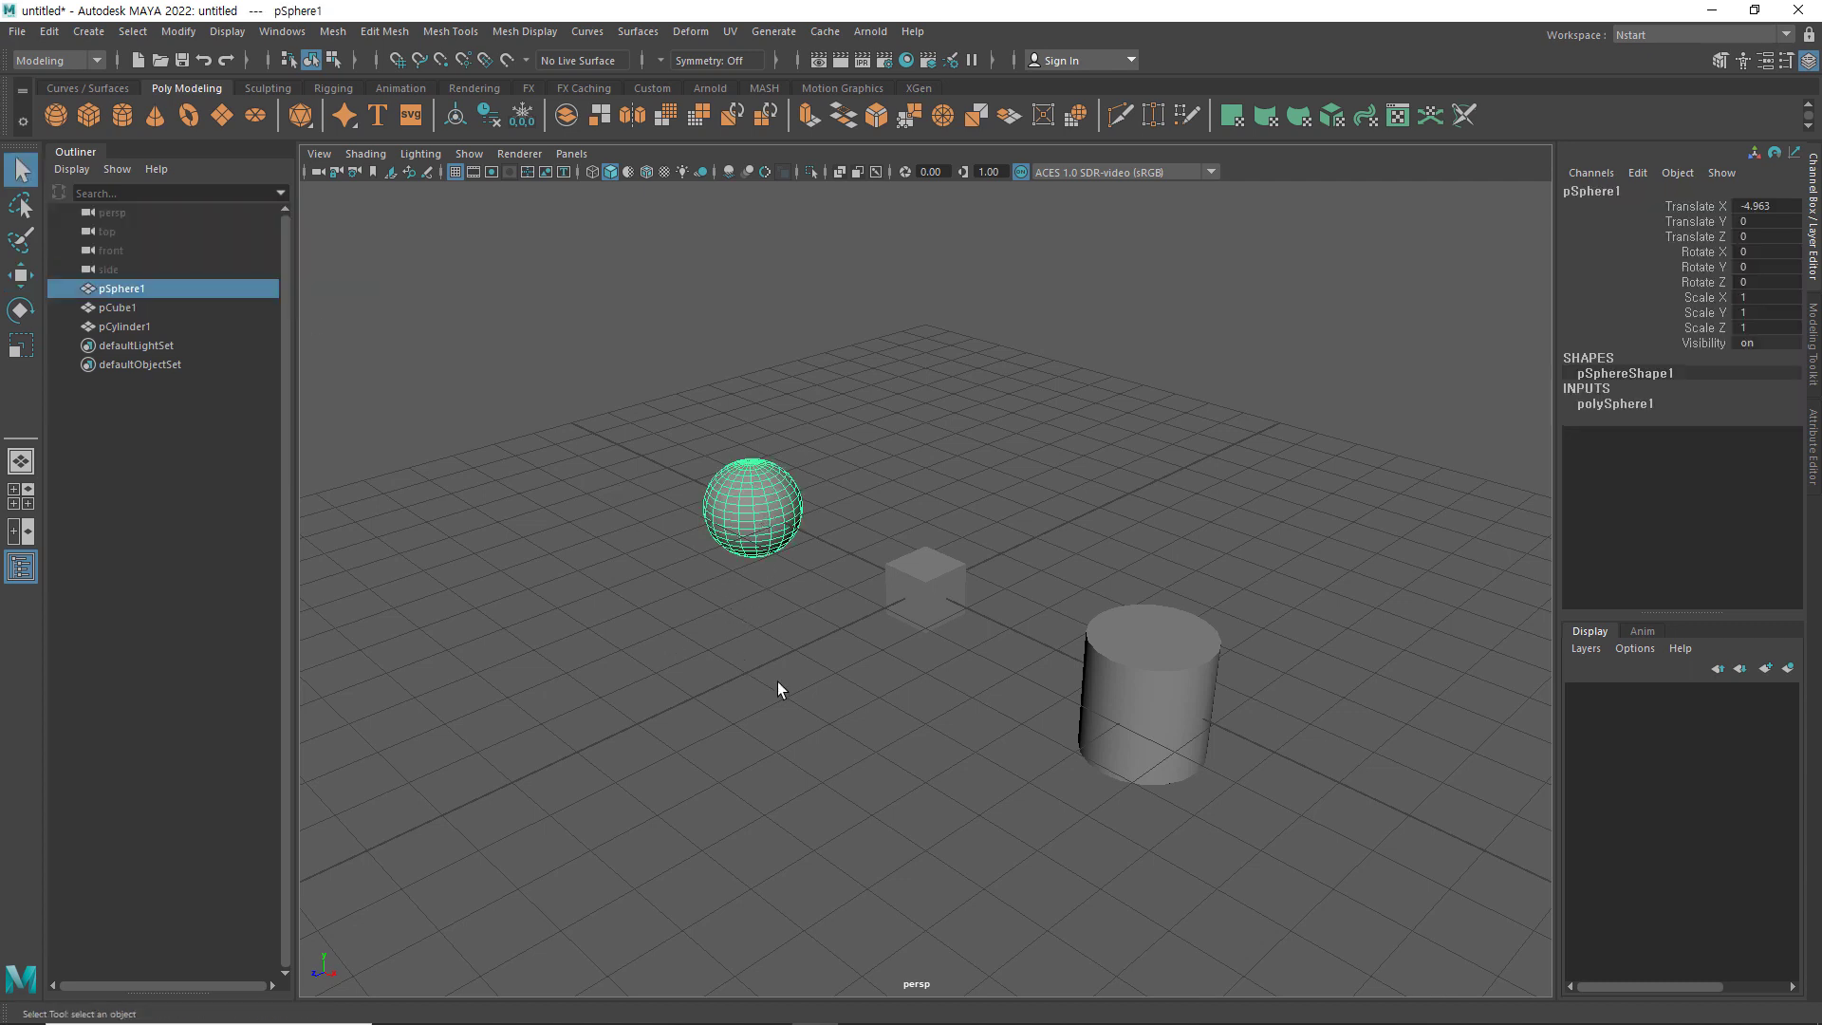
click(930, 592)
click(1119, 656)
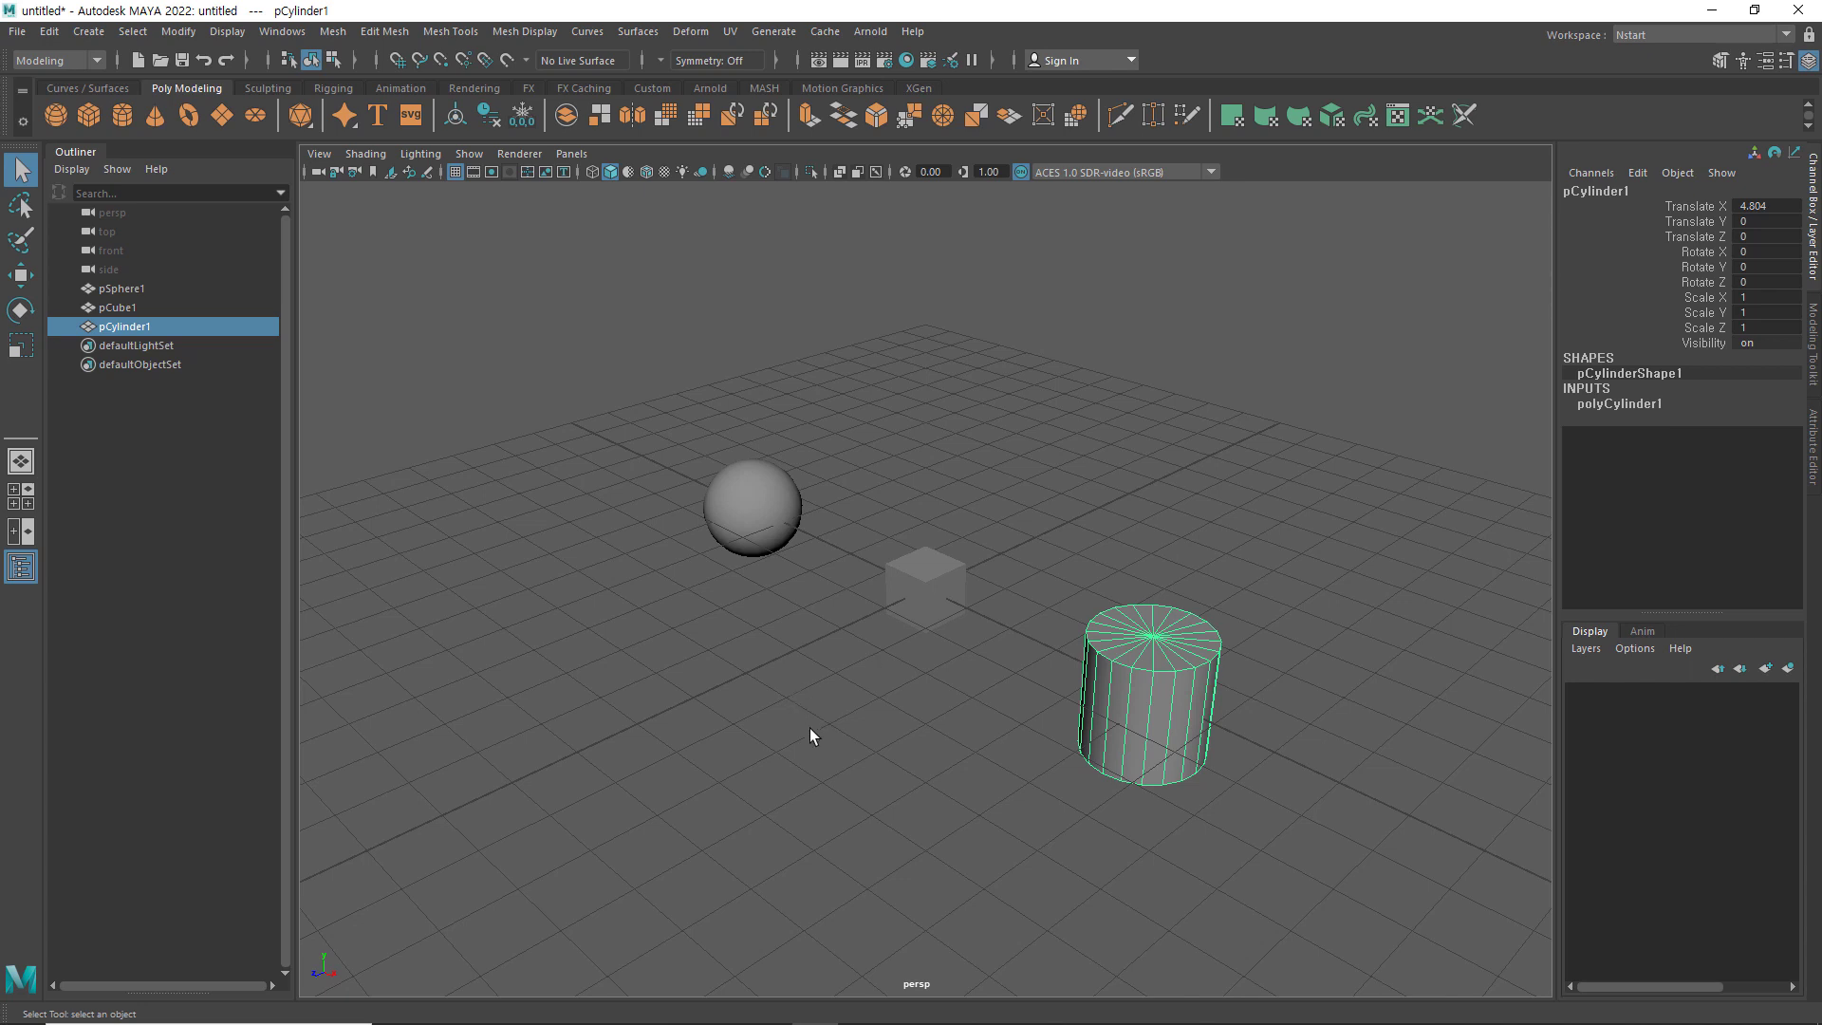
Select the sphere and add the cube and the cylinder to the selection
click(760, 515)
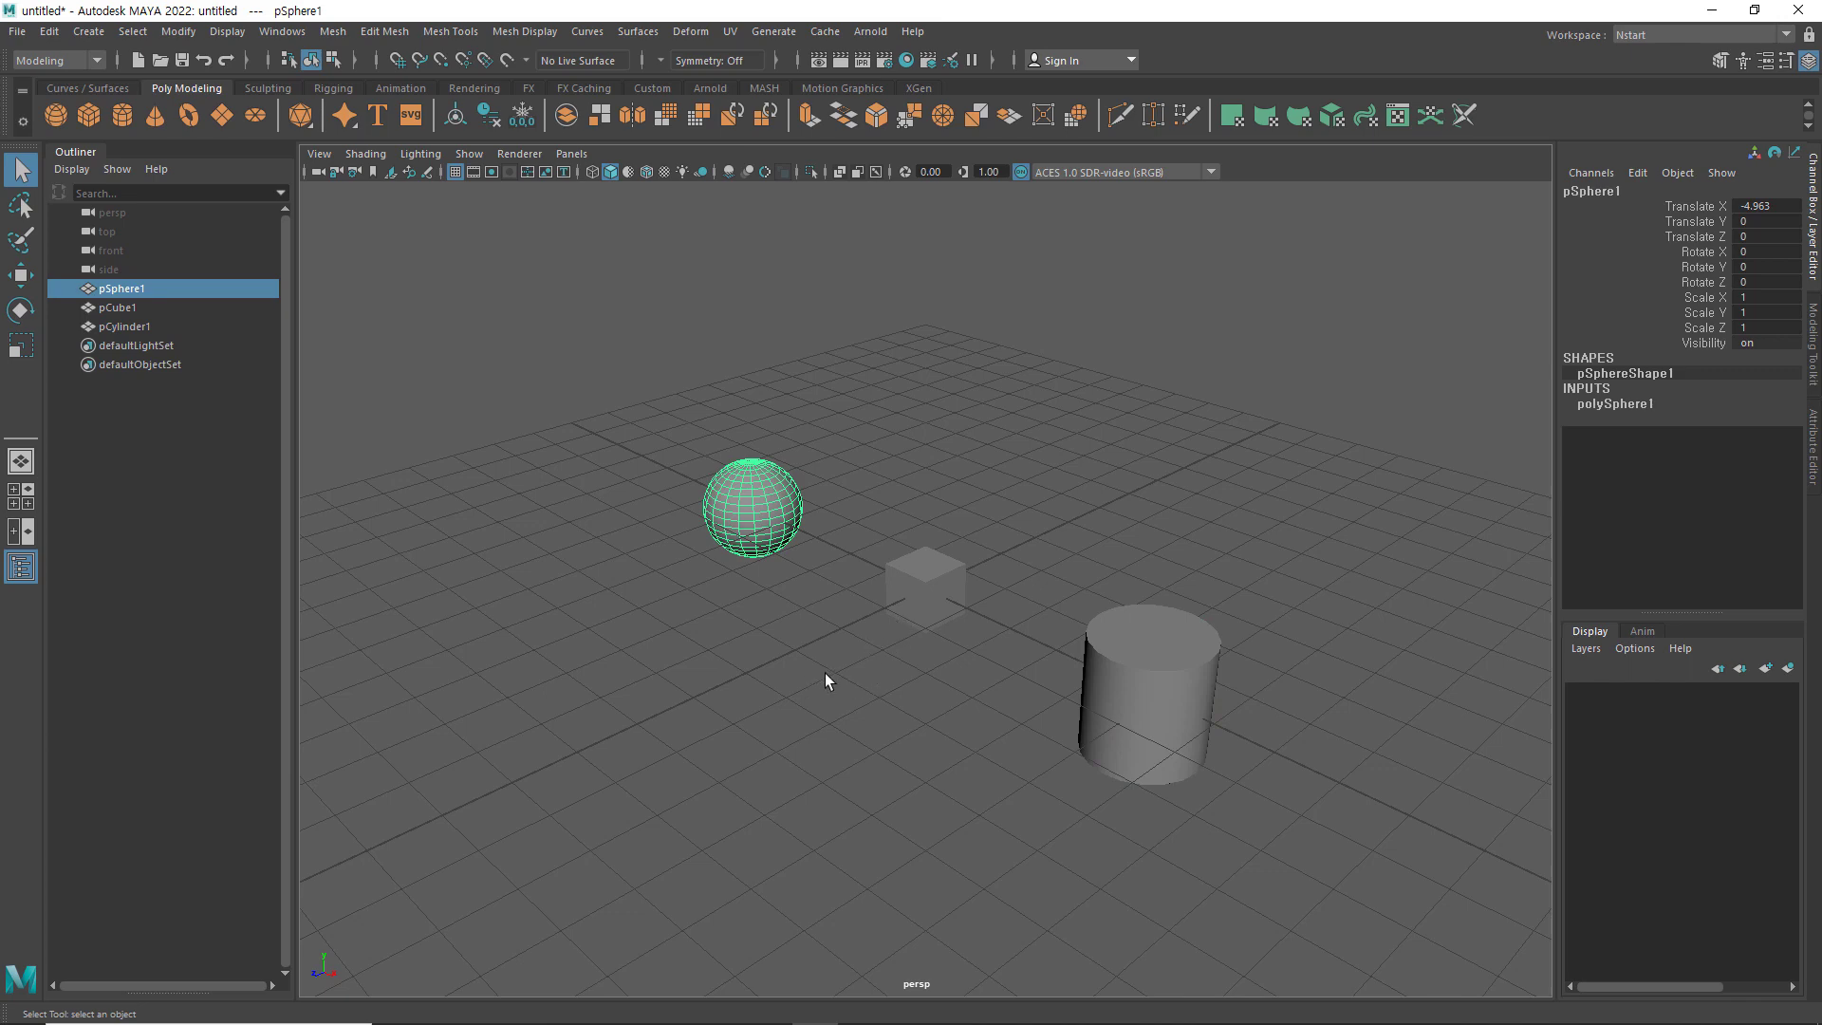
shift+click(938, 599)
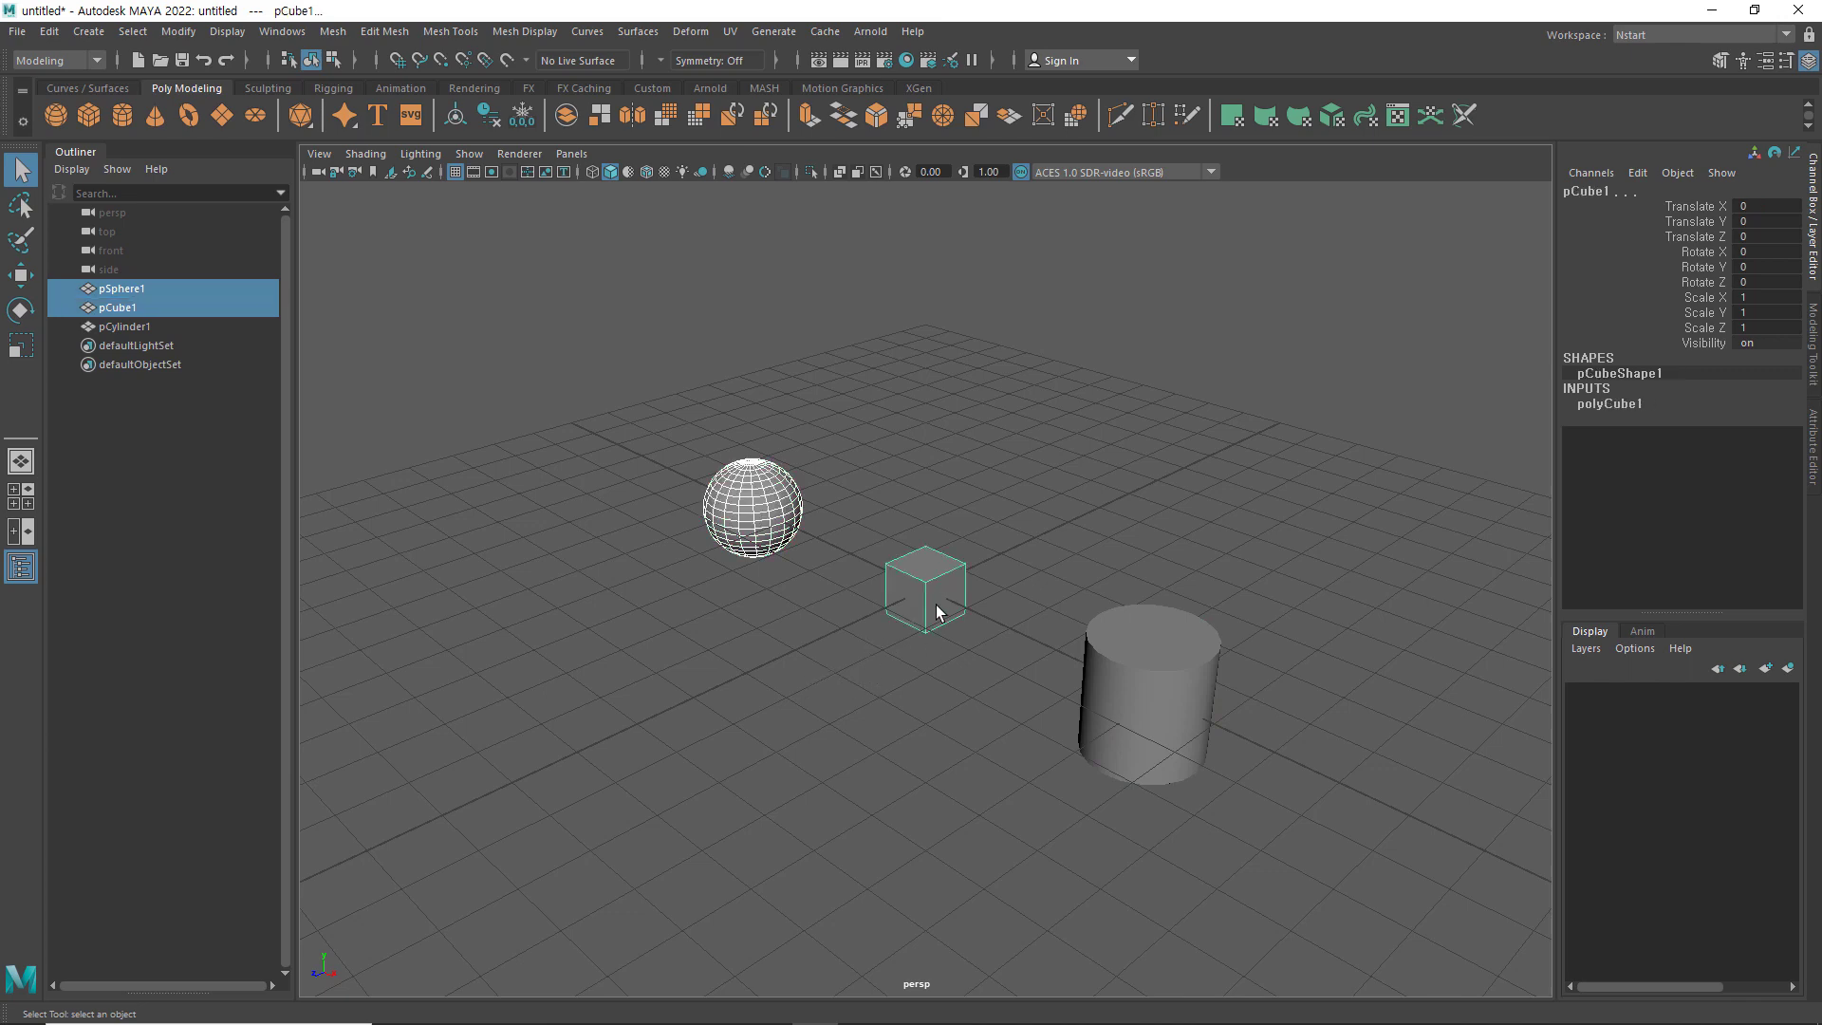
shift+click(1152, 683)
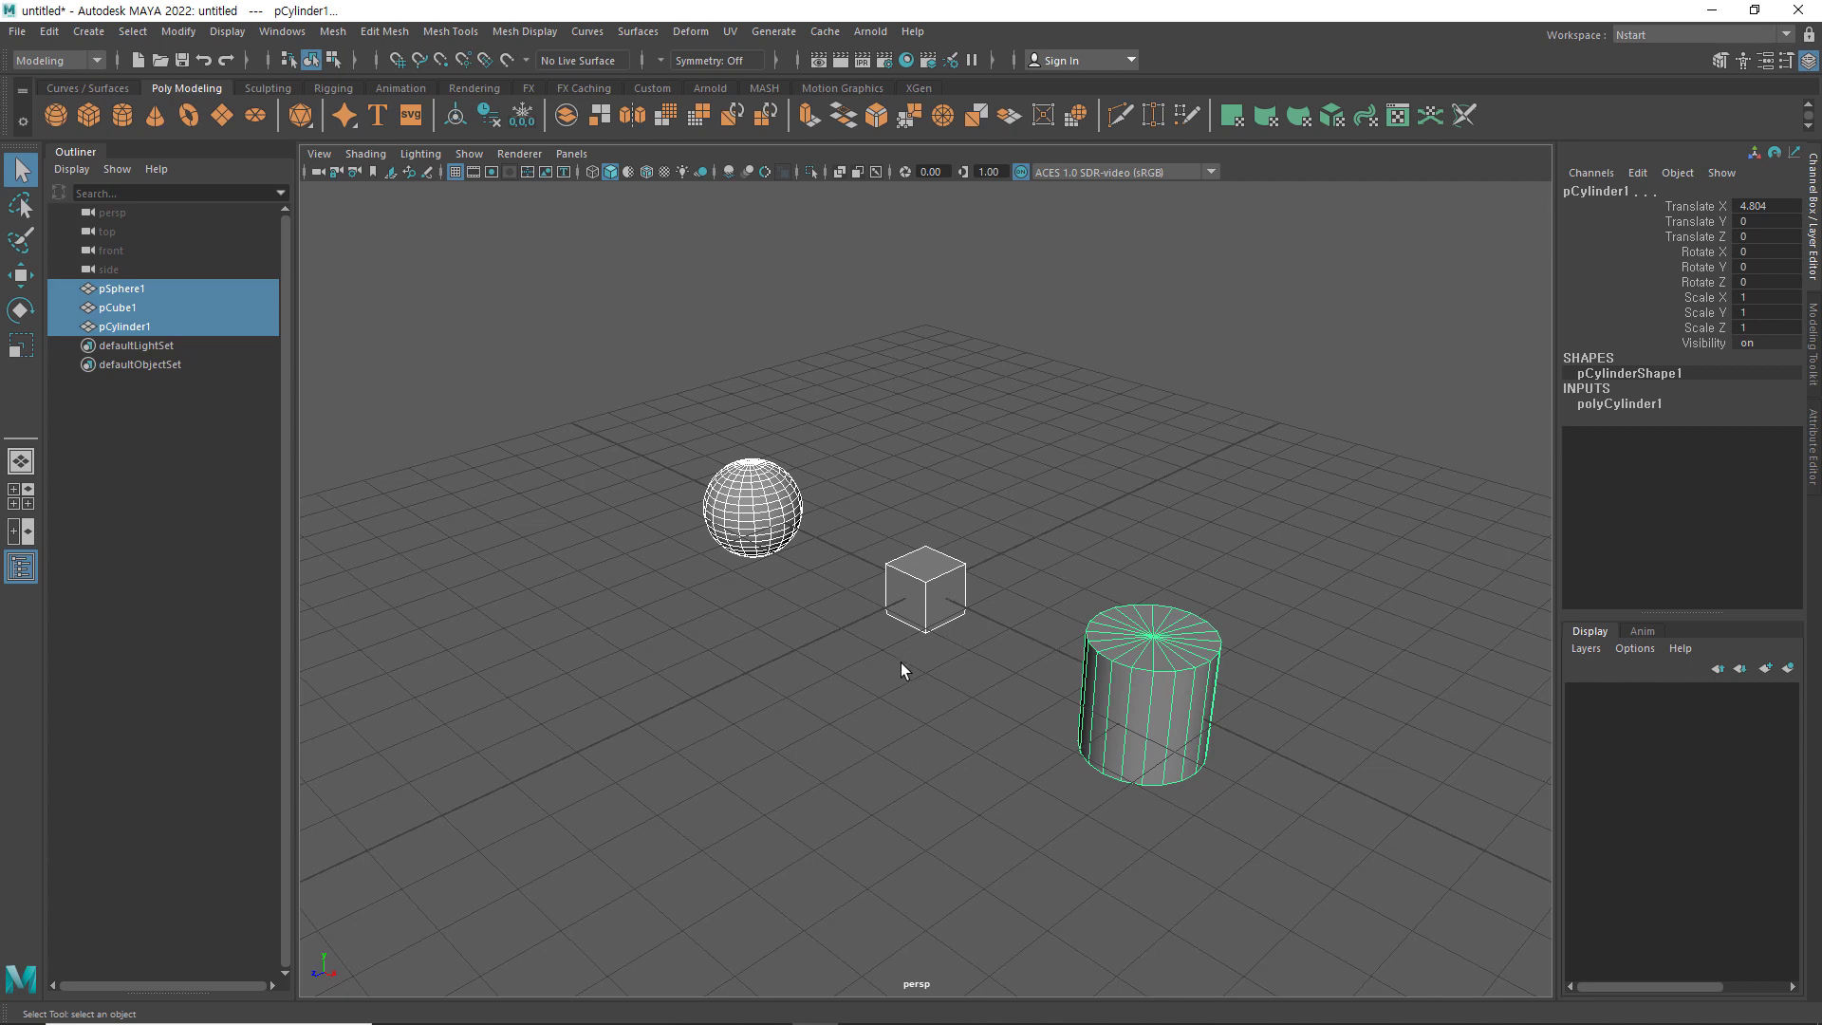
Remove the cube from the selection, add it back, remove it again, and clear the whole selection
ctrl+click(941, 577)
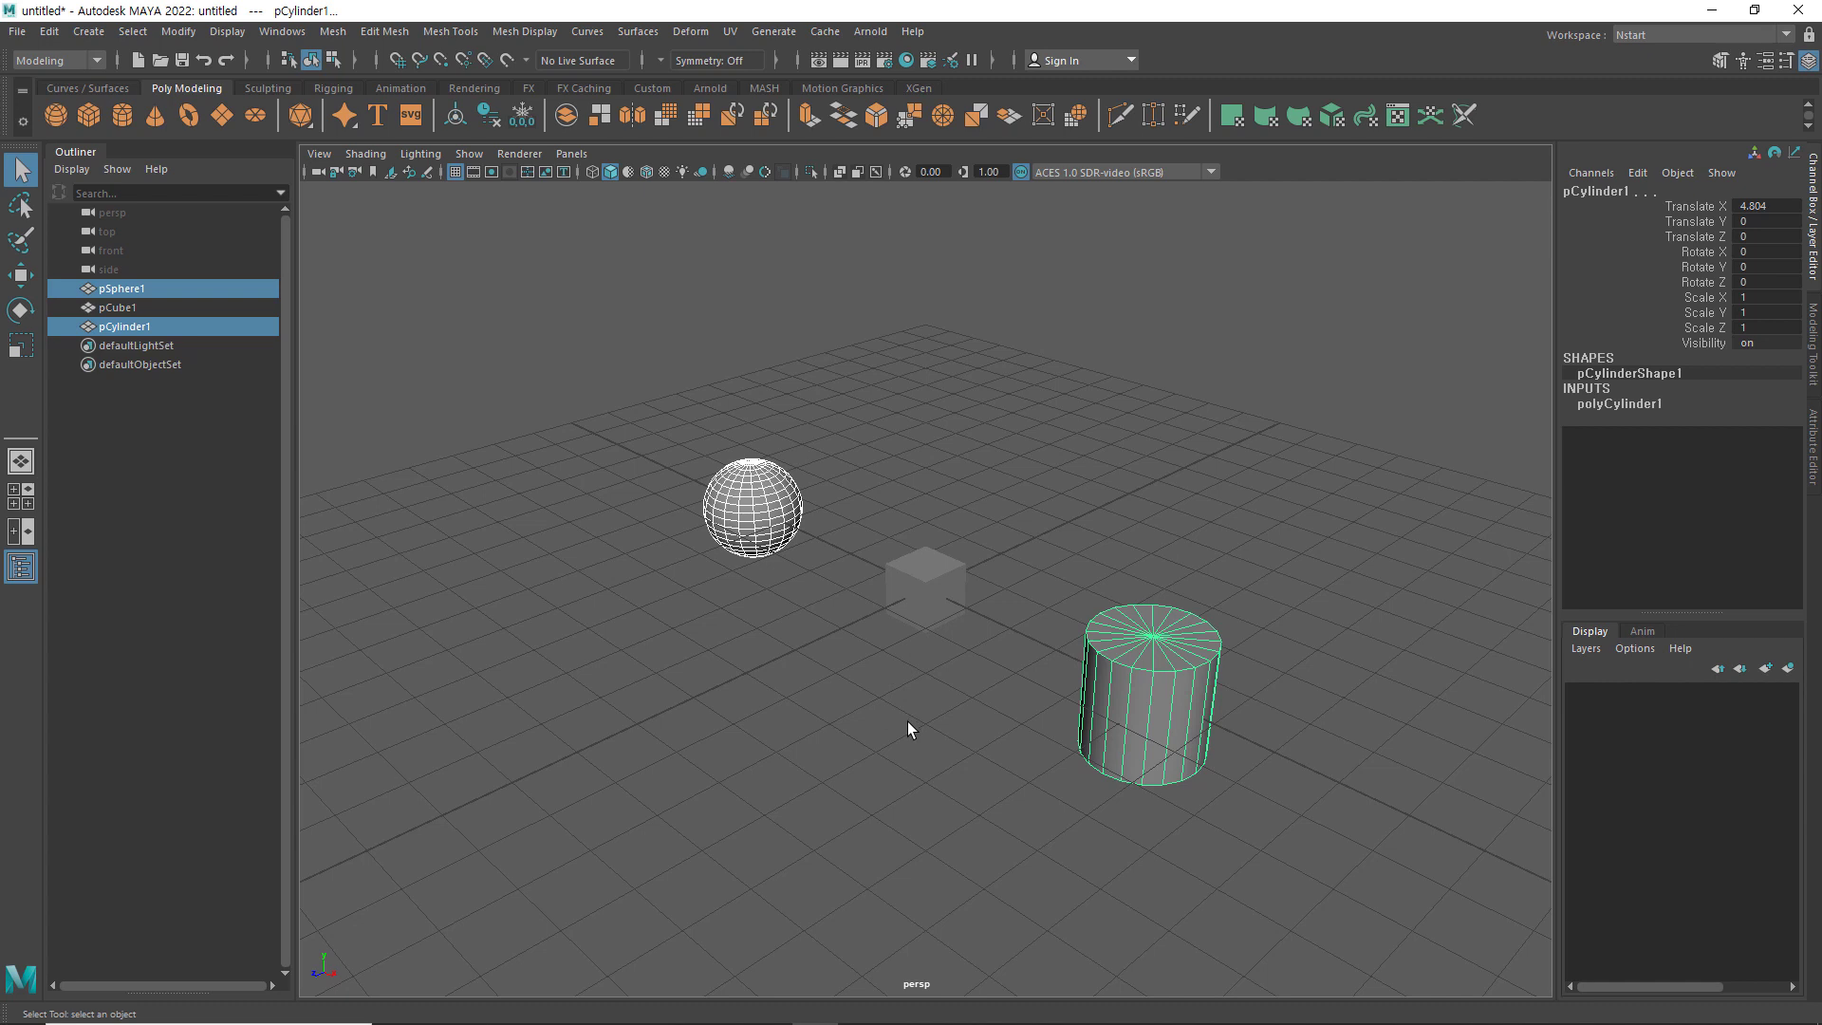
shift+click(937, 577)
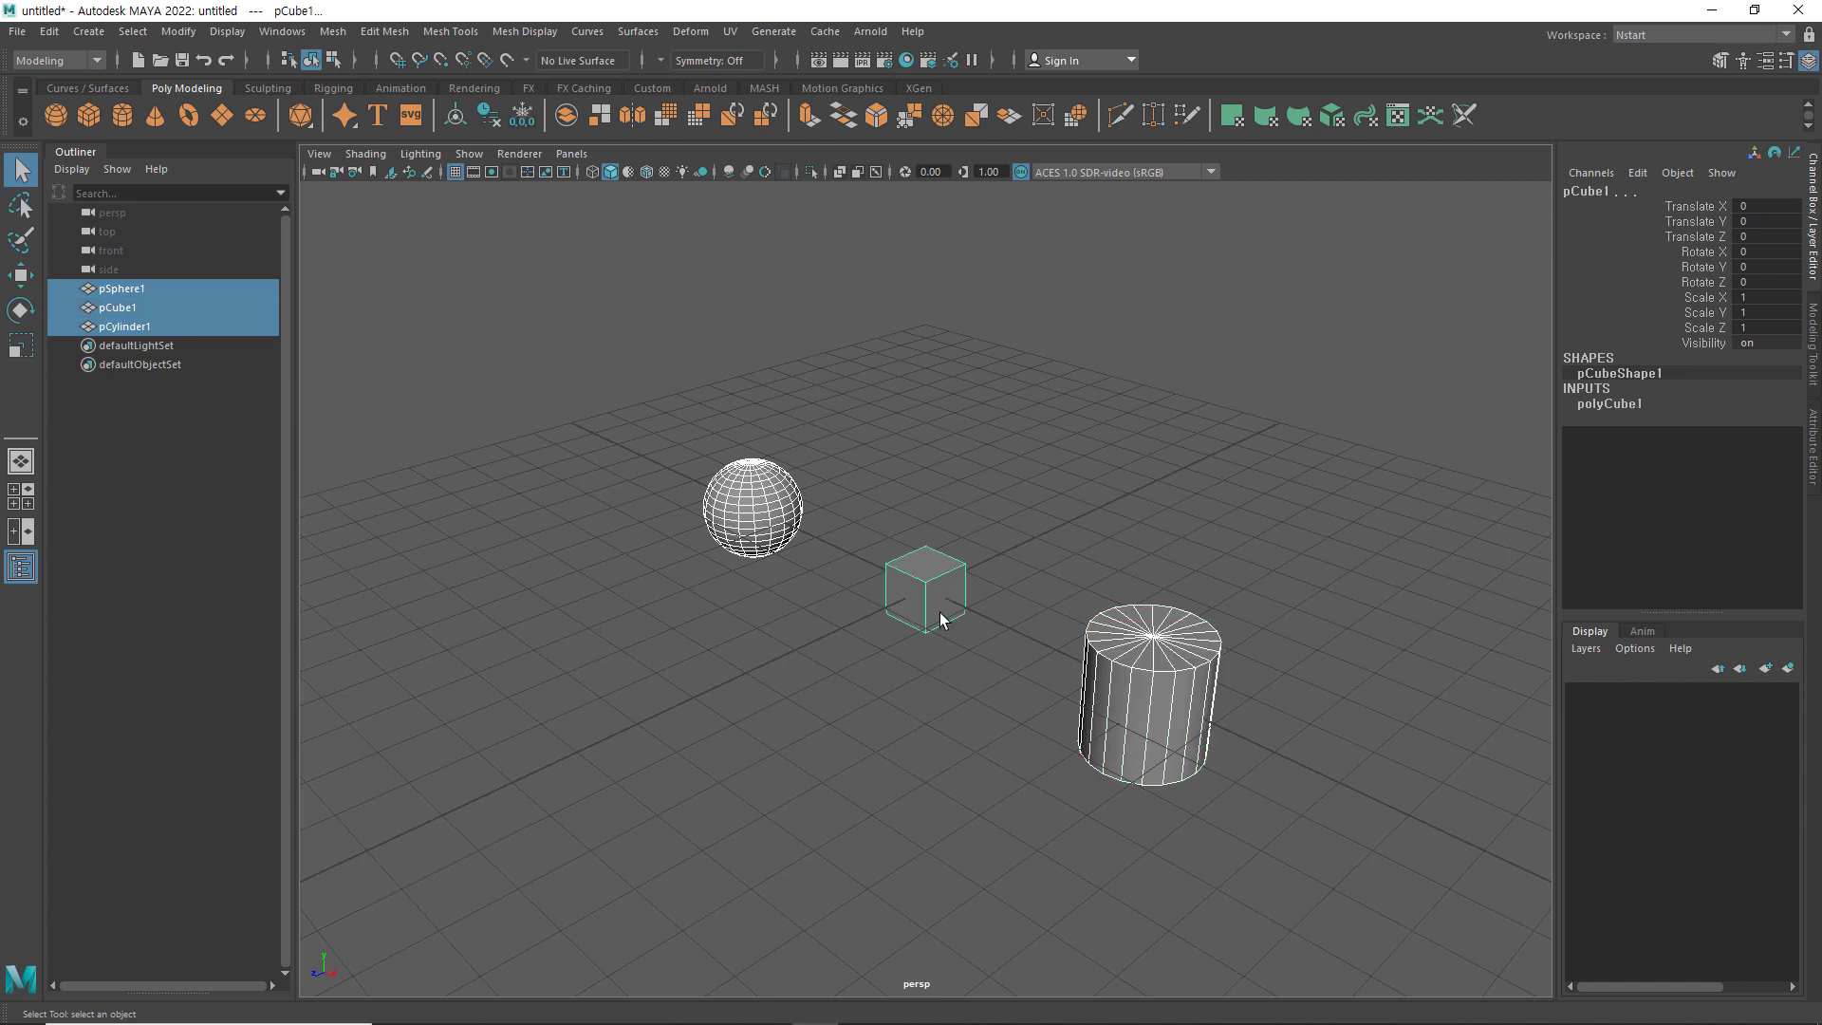
ctrl+click(942, 574)
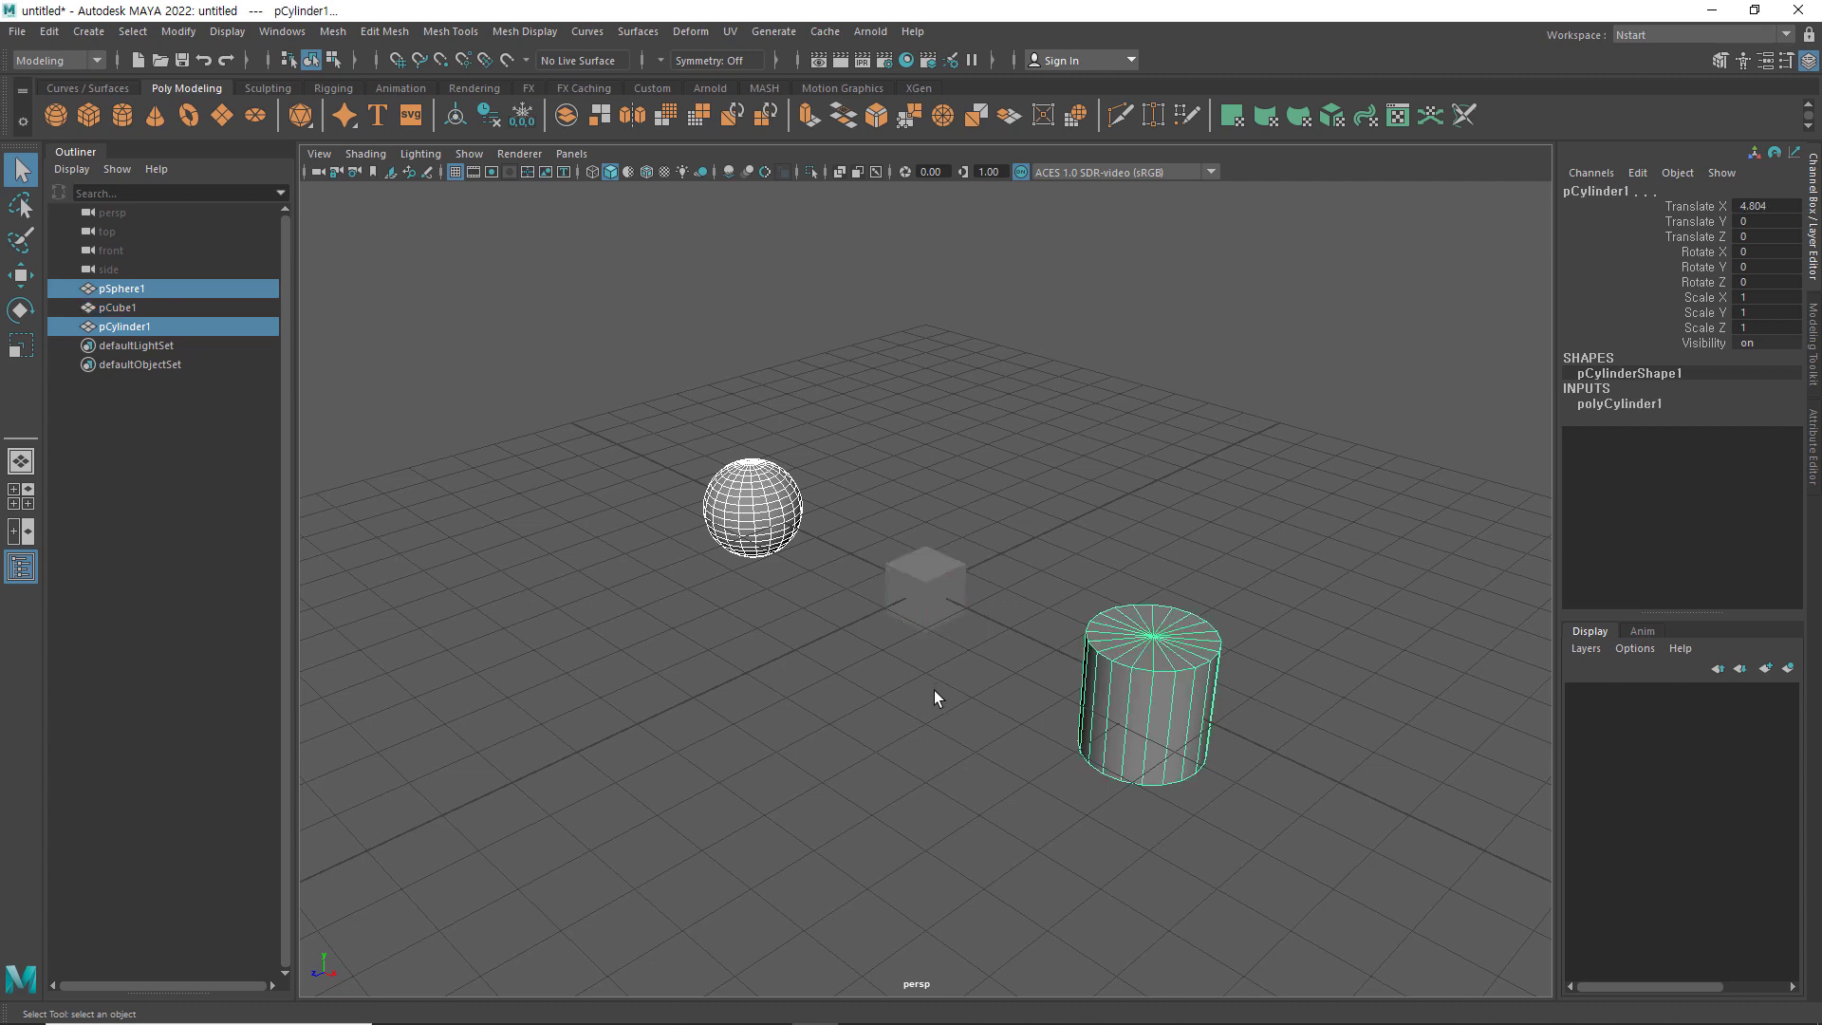
click(878, 761)
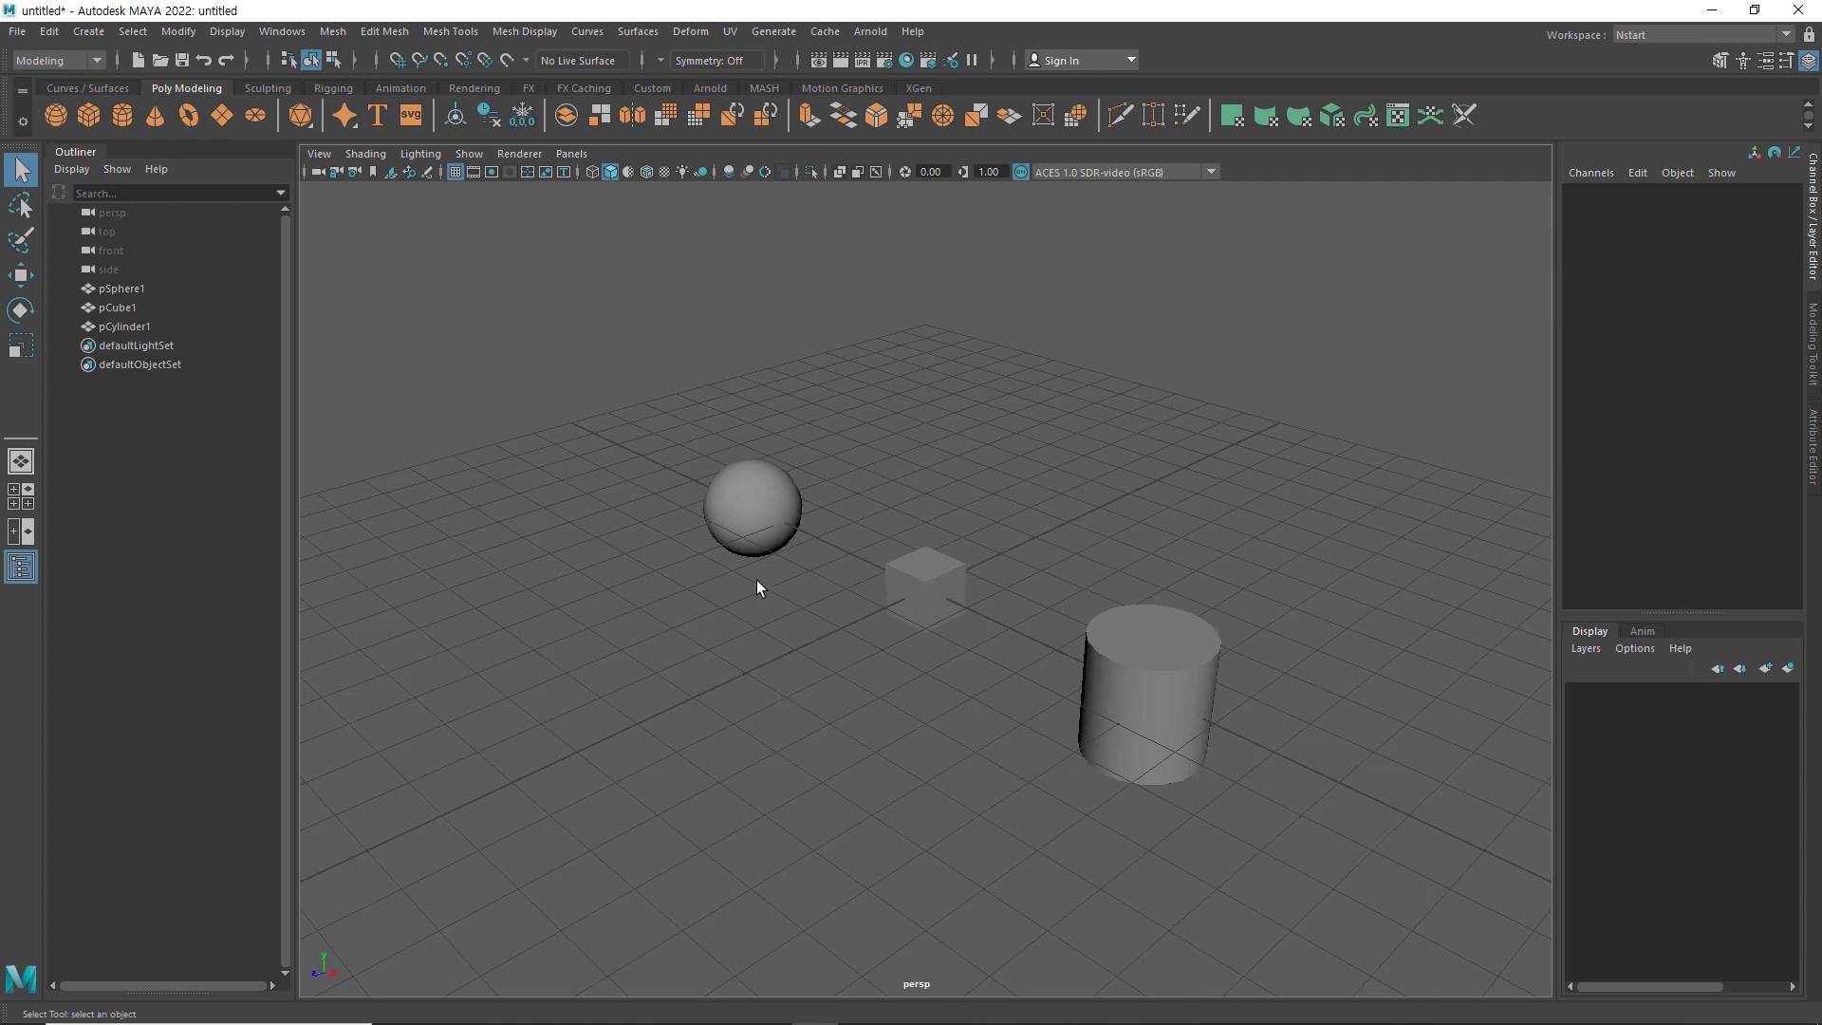
Select the sphere, cube and cylinder individually by picking each one, and clear the selection
click(787, 527)
click(955, 577)
click(1105, 668)
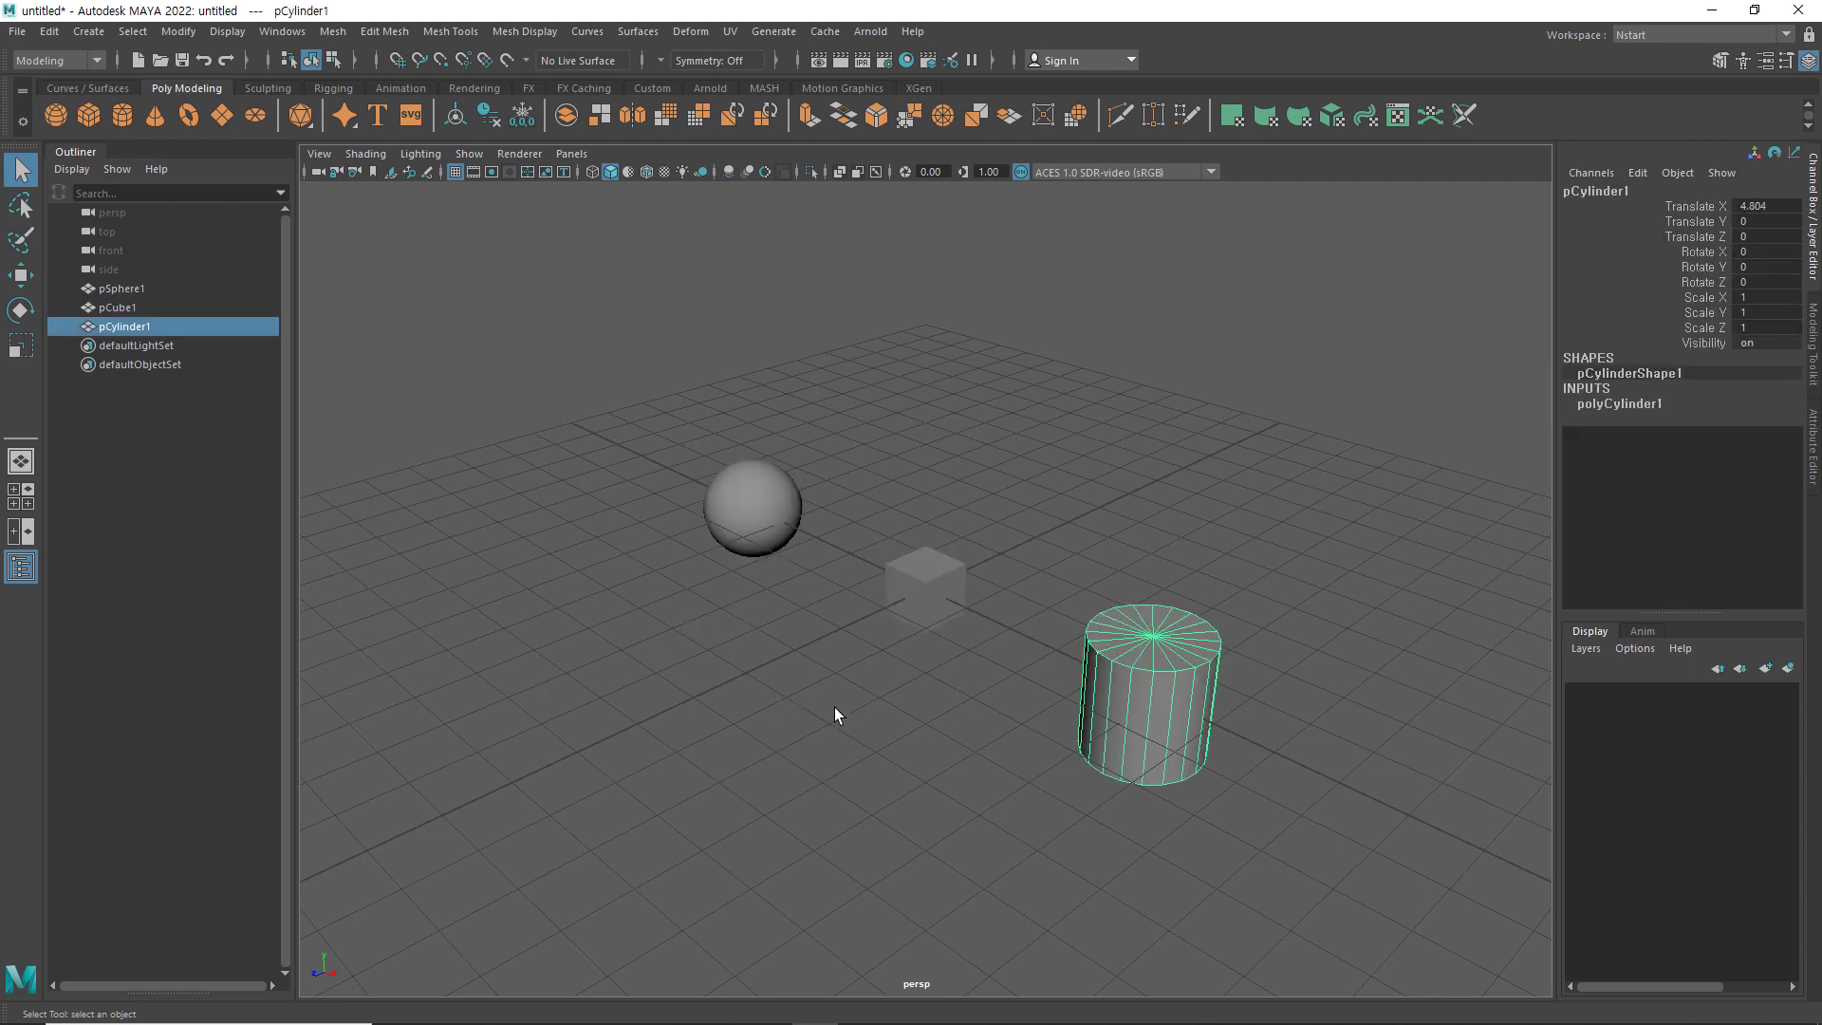
click(834, 708)
Marquee-select the sphere, the cube and the cylinder separately, and clear the selection
drag(682, 436, 741, 588)
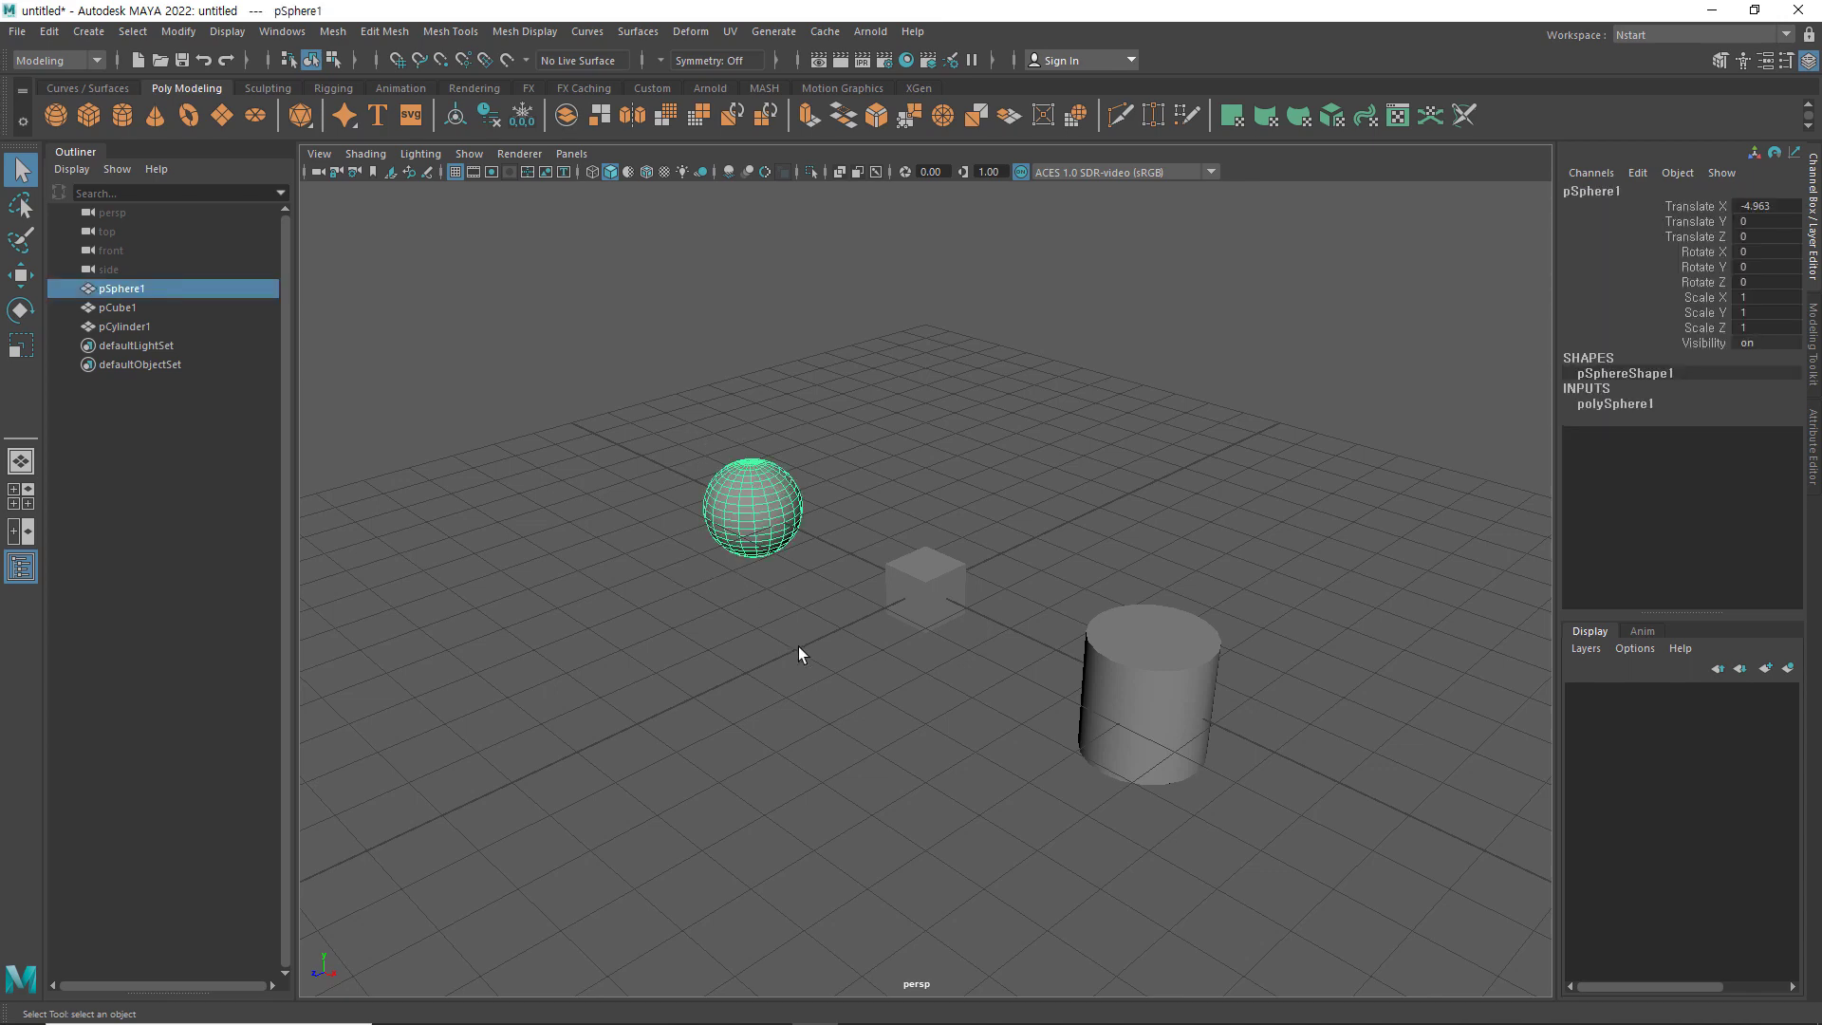
drag(877, 502, 920, 676)
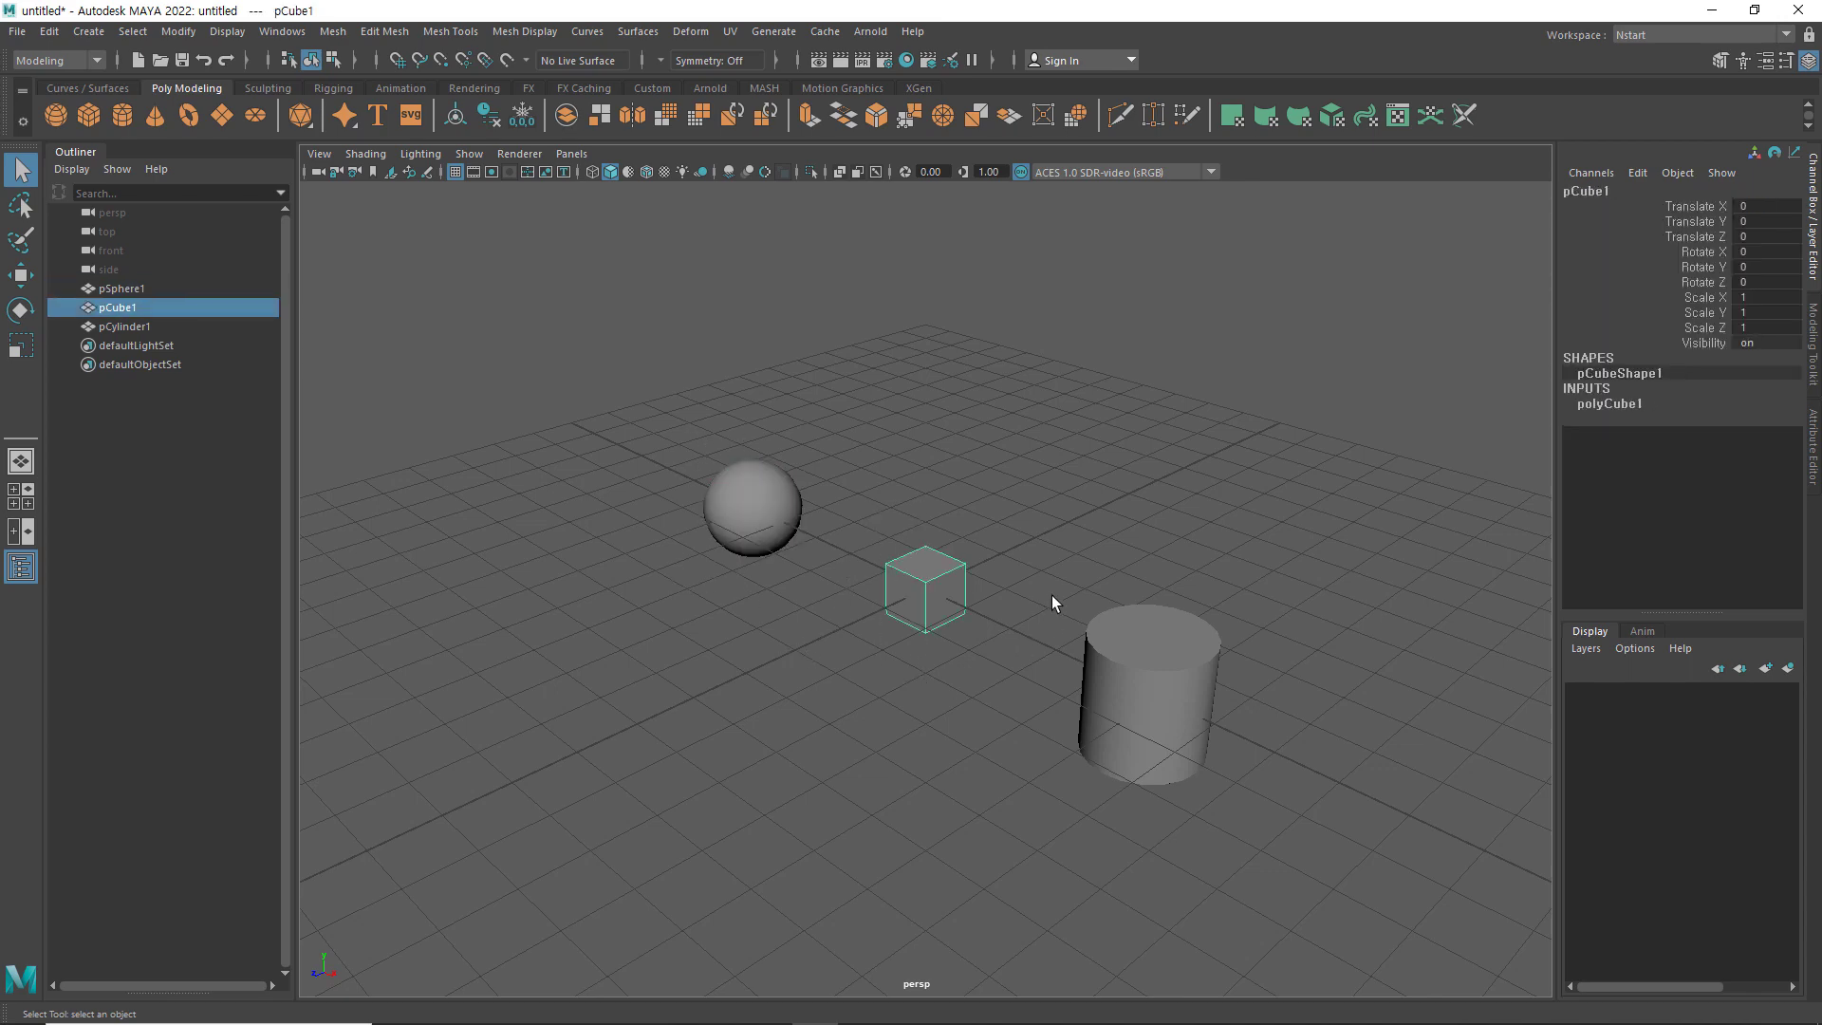
drag(1100, 702, 1127, 800)
click(918, 766)
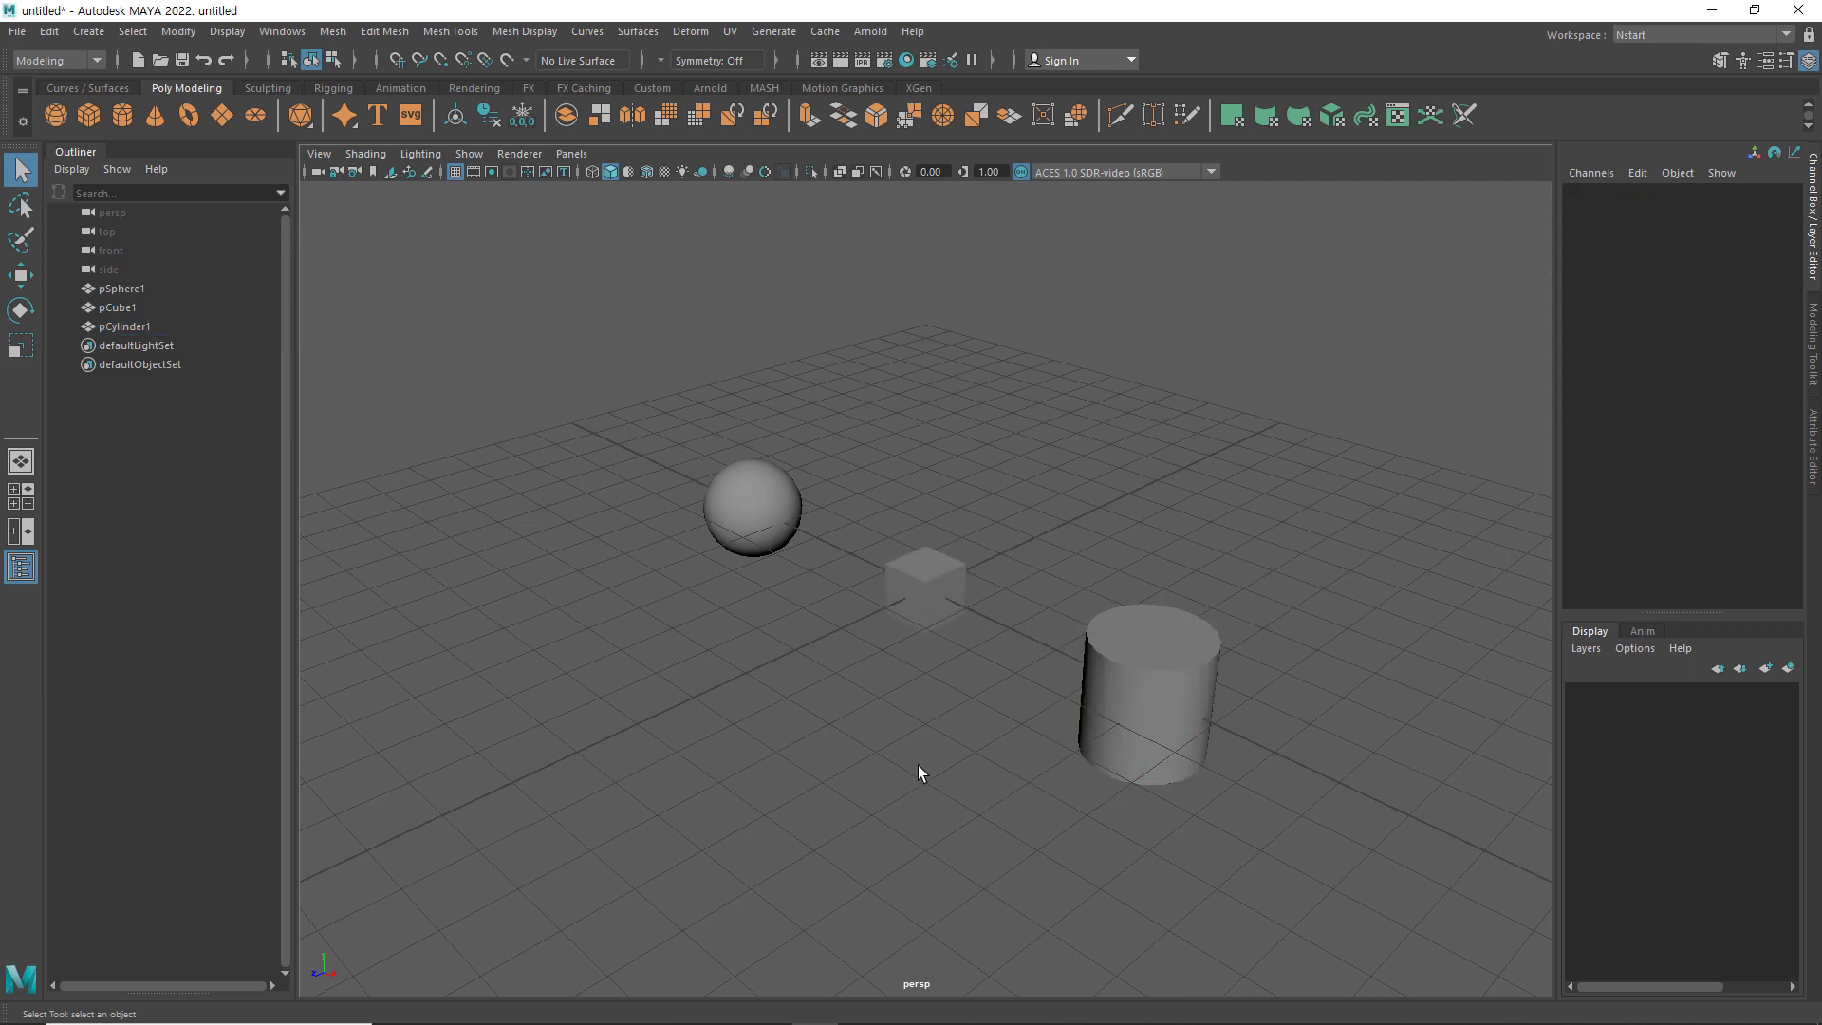
Marquee-select the sphere and cube, add the cylinder with another marquee, and marquee-deselect the cube and cylinder
drag(679, 412, 943, 672)
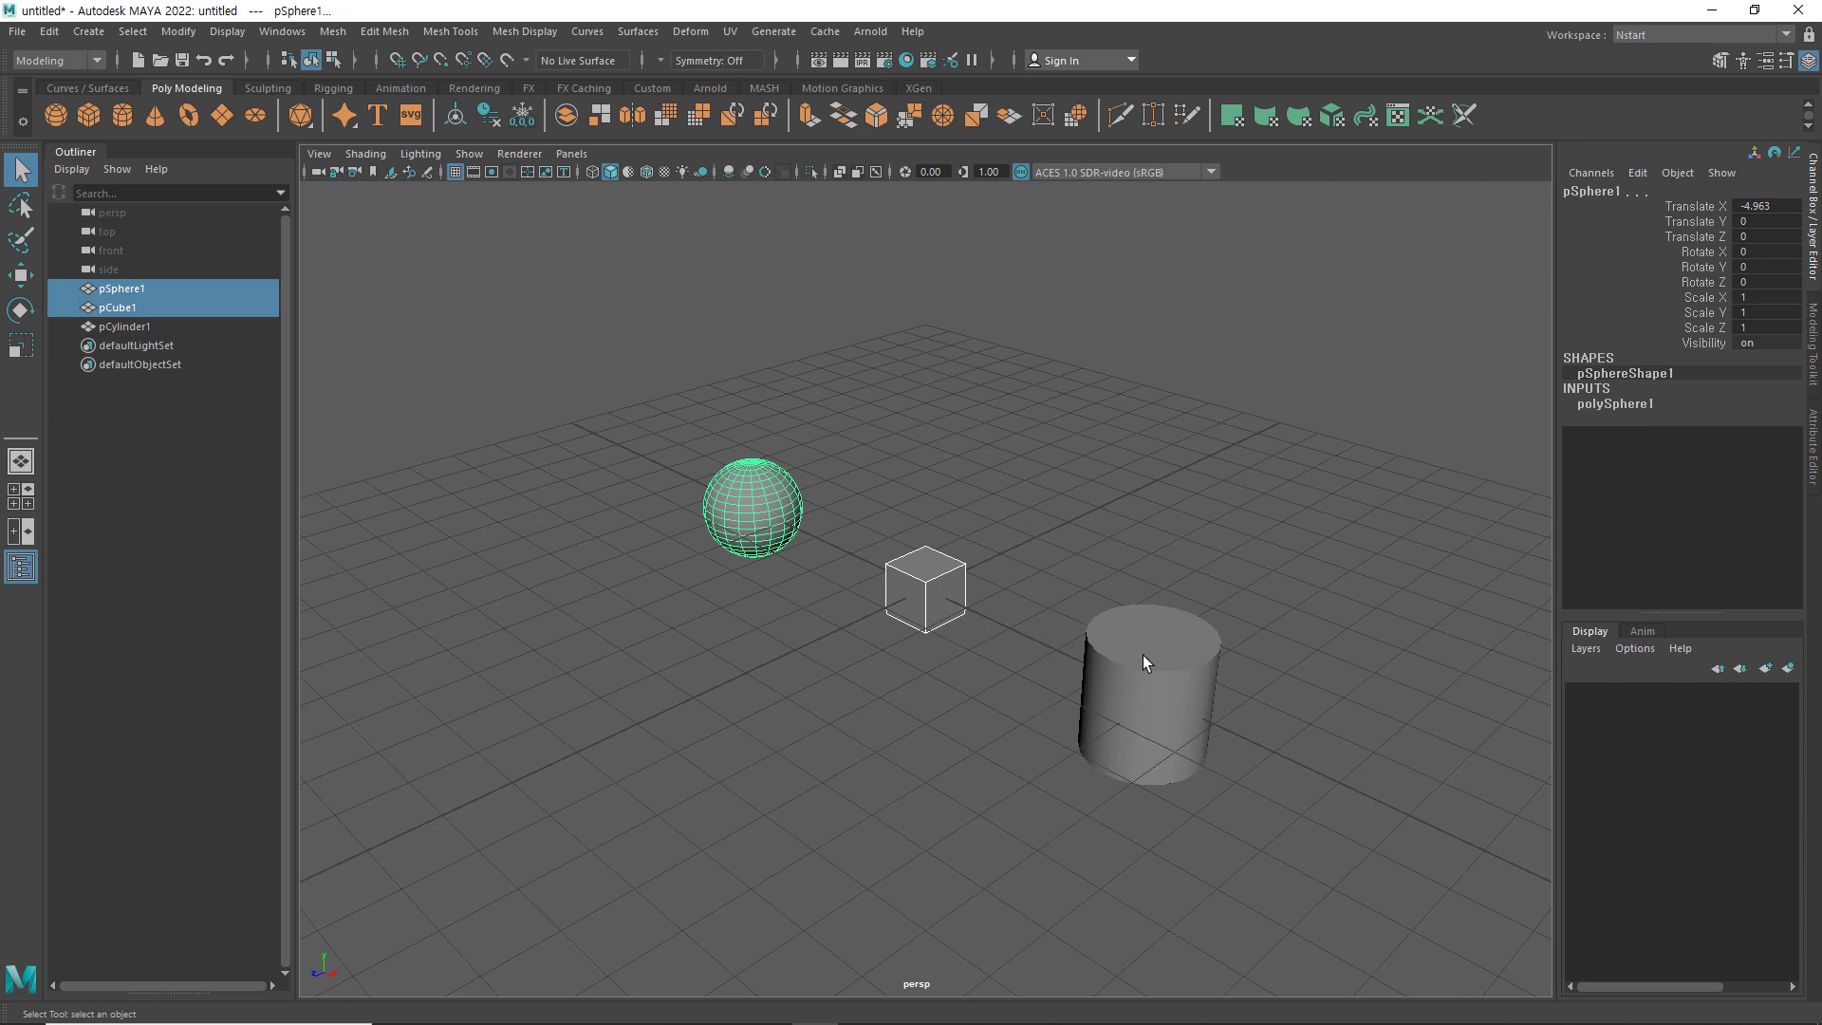
shift+drag(1055, 577, 1146, 800)
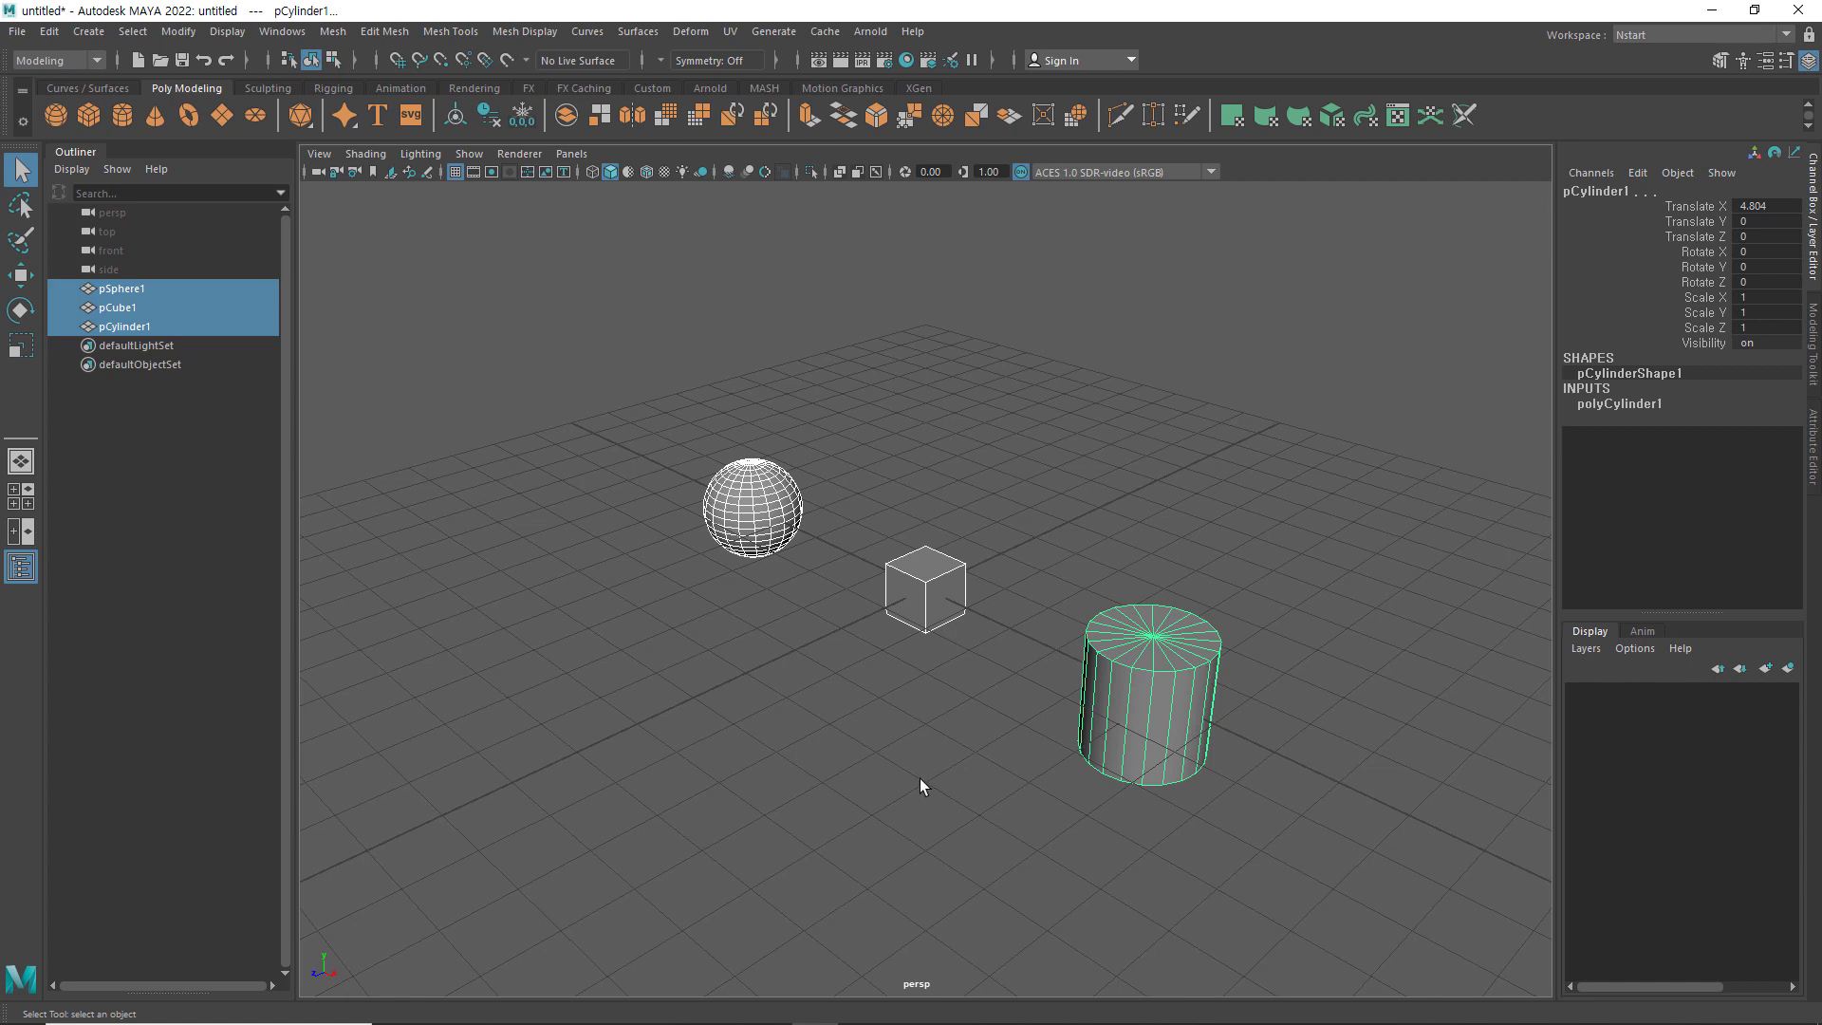
drag(874, 481, 1243, 878)
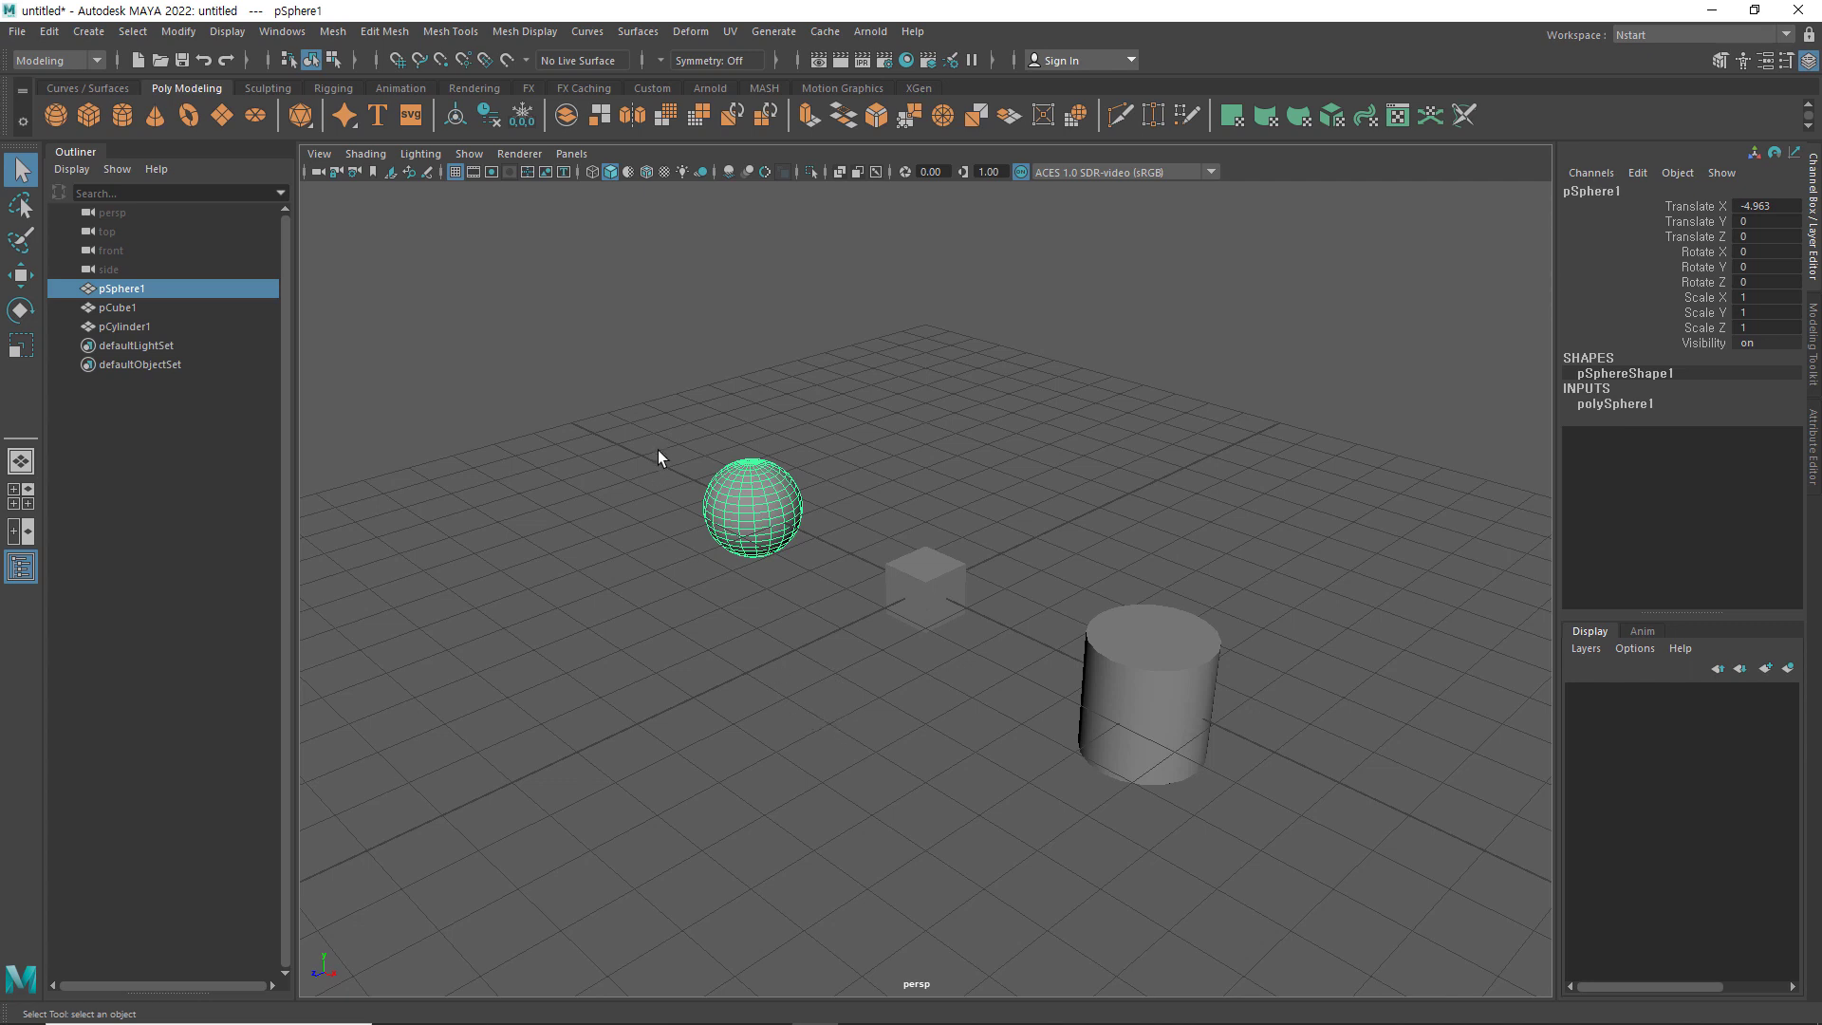
Toggle the selection of the sphere and cube with one marquee around both, and clear the selection
drag(681, 442, 998, 725)
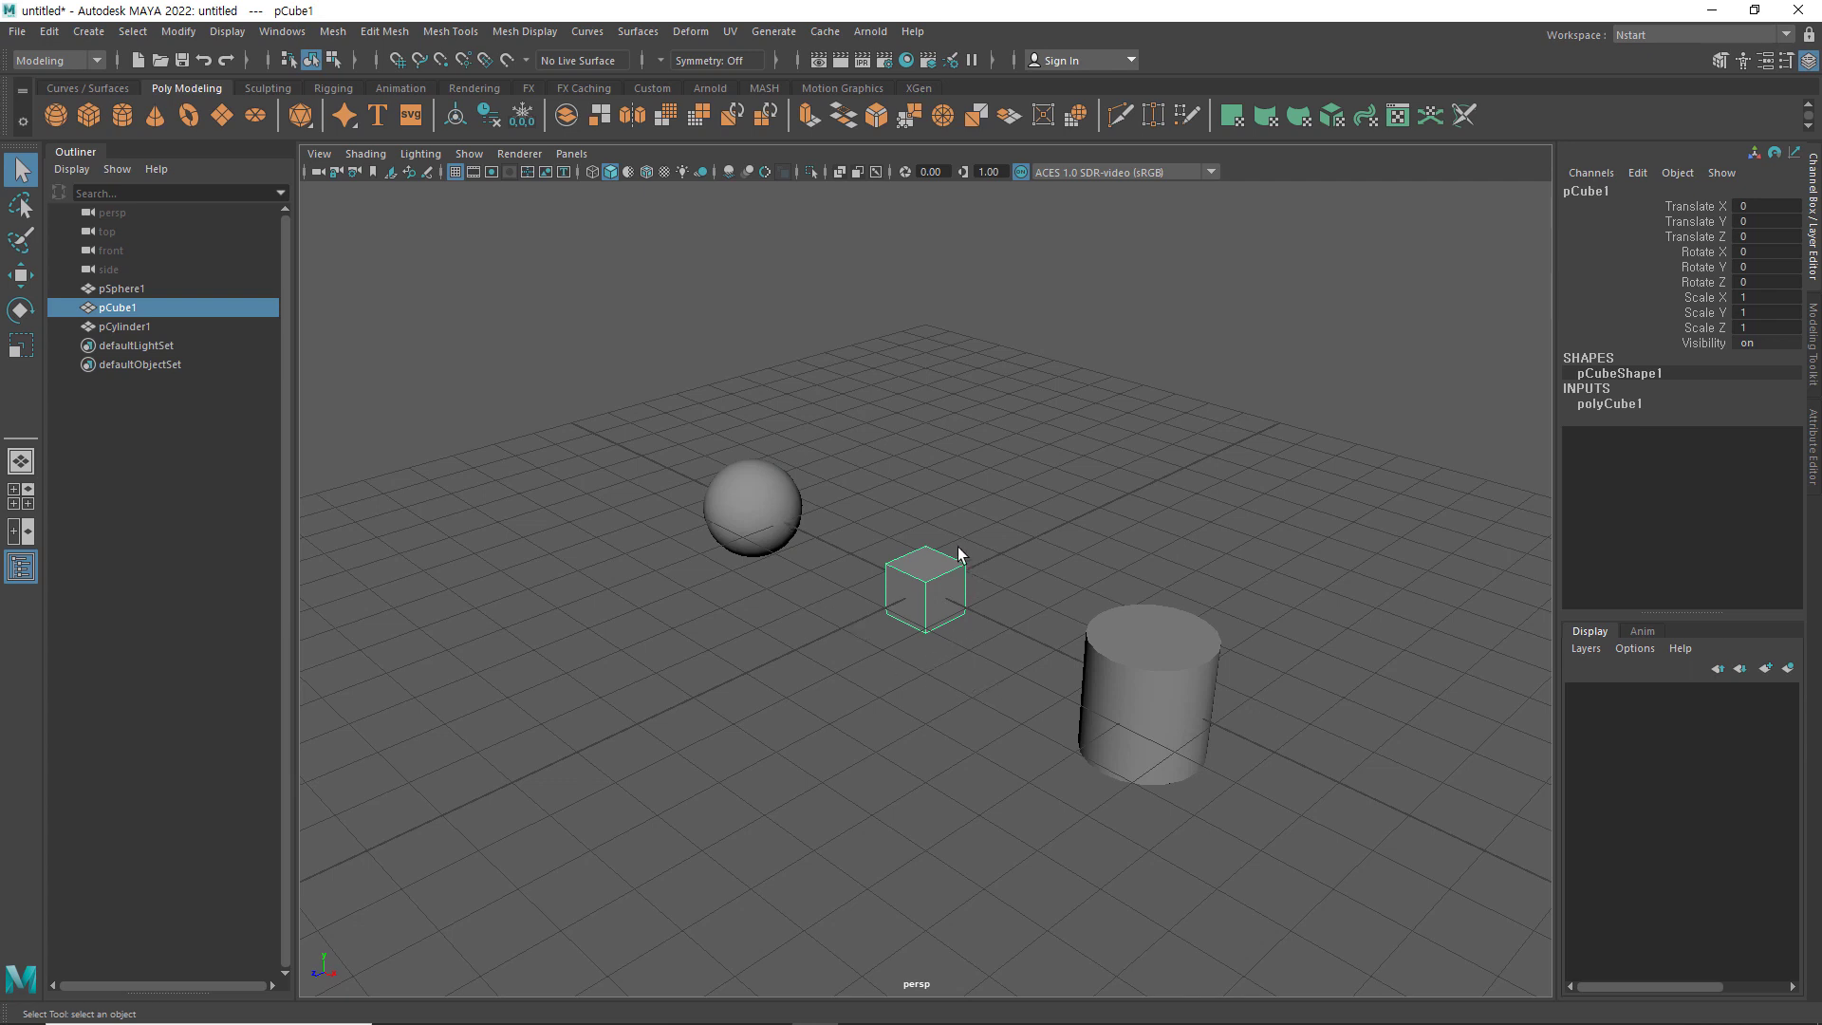
click(882, 695)
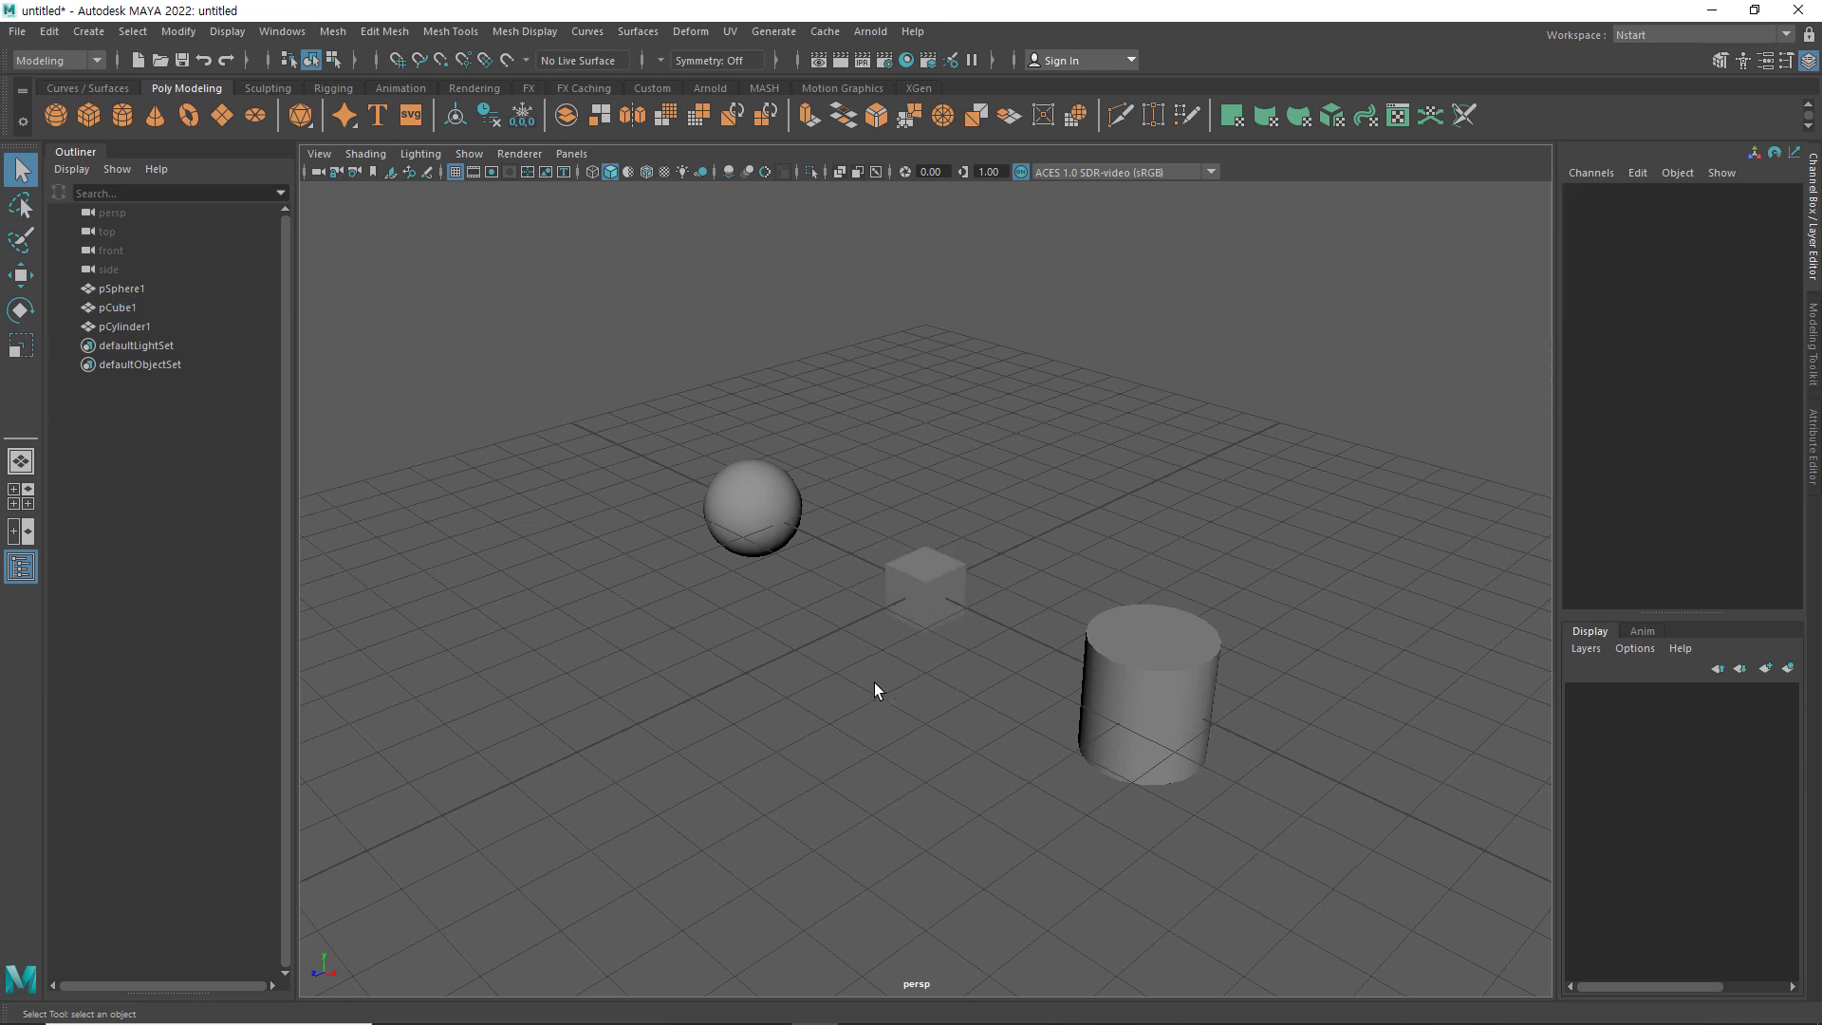
Marquee-select all three objects with the Move tool, move them about -0.23 units along Z, and clear the selection
click(23, 276)
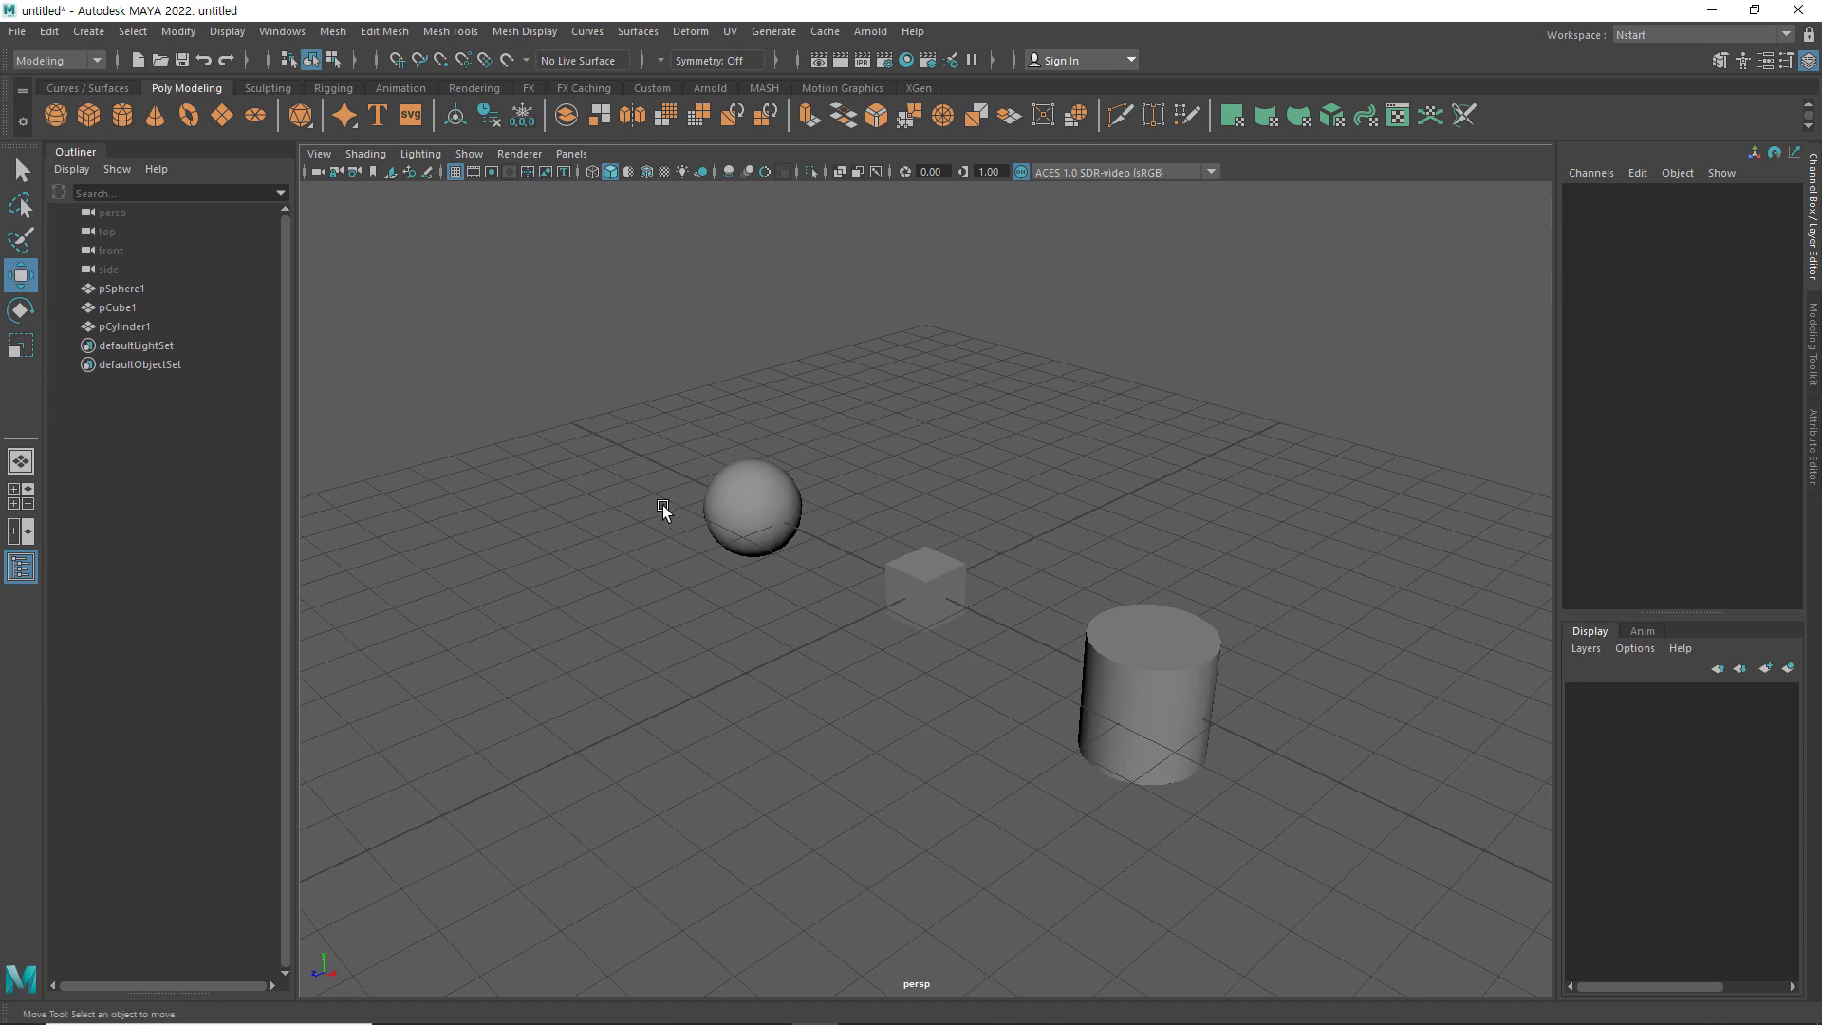
drag(686, 396, 1262, 879)
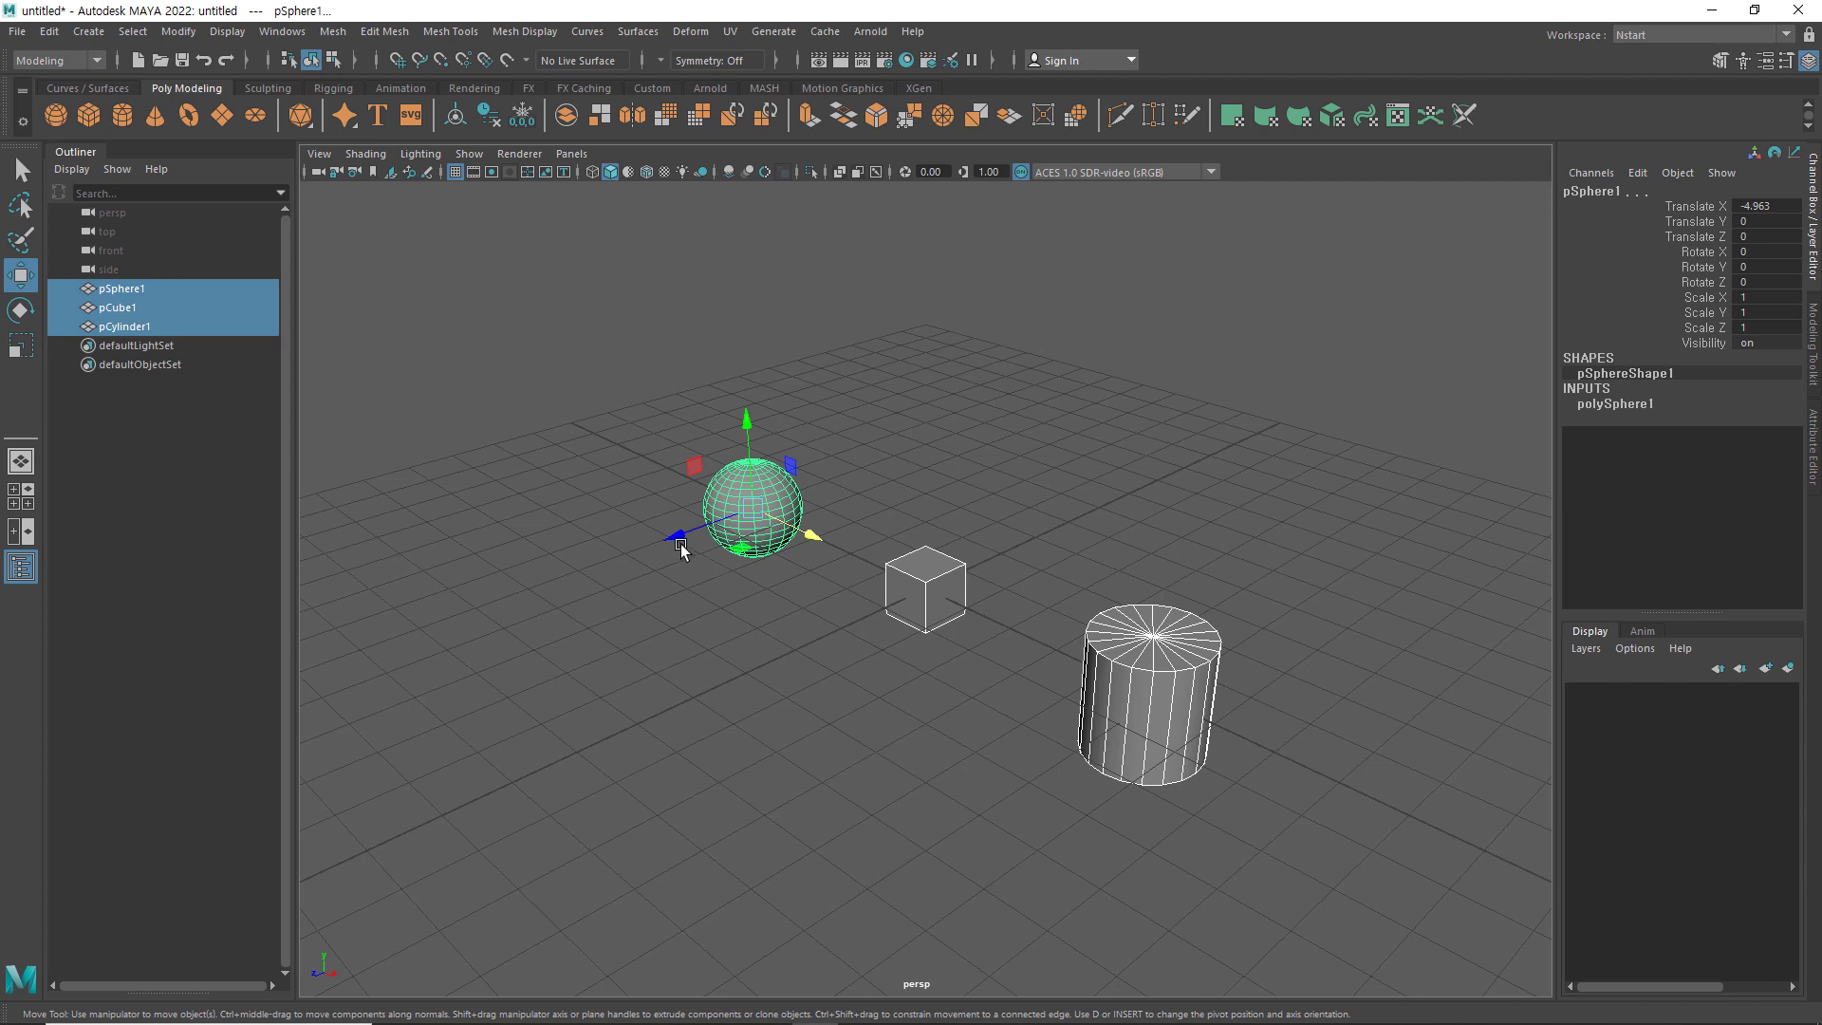
drag(672, 539, 682, 533)
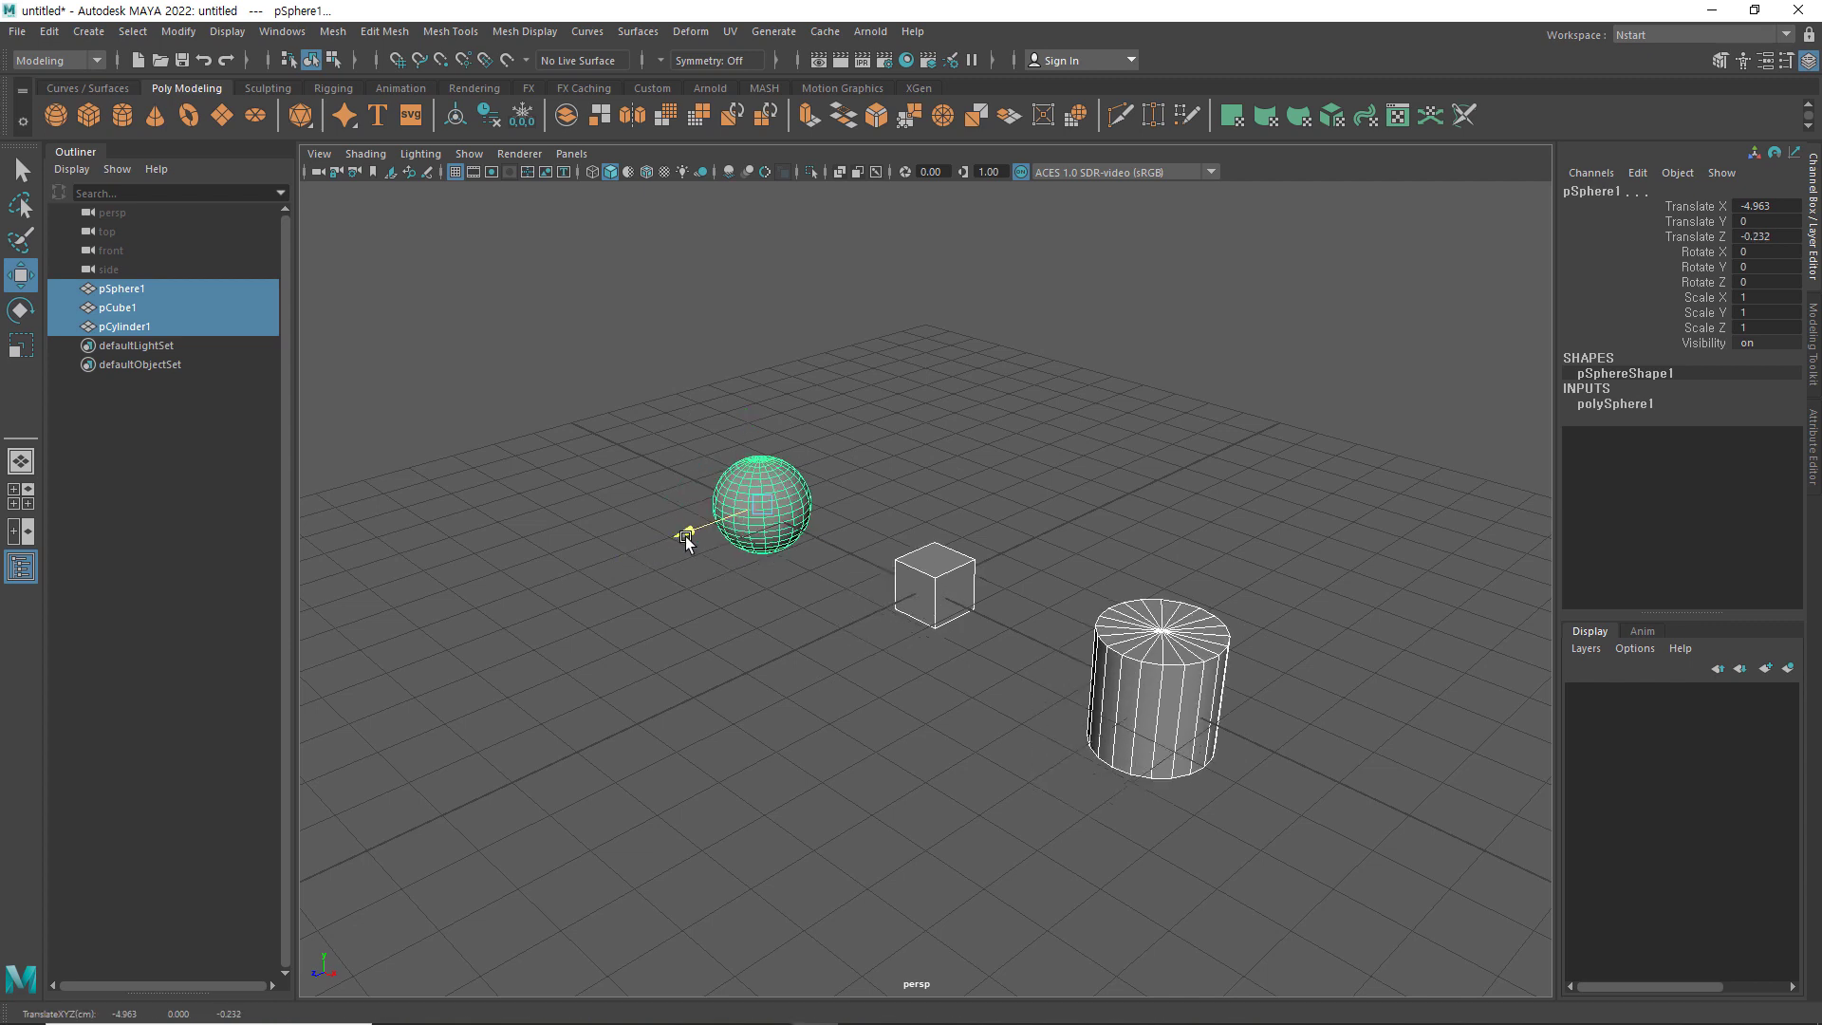
click(673, 652)
Rotate the sphere, cube and cylinder together about -2.1 degrees around Z, undo the rotation, and clear the selection
click(21, 309)
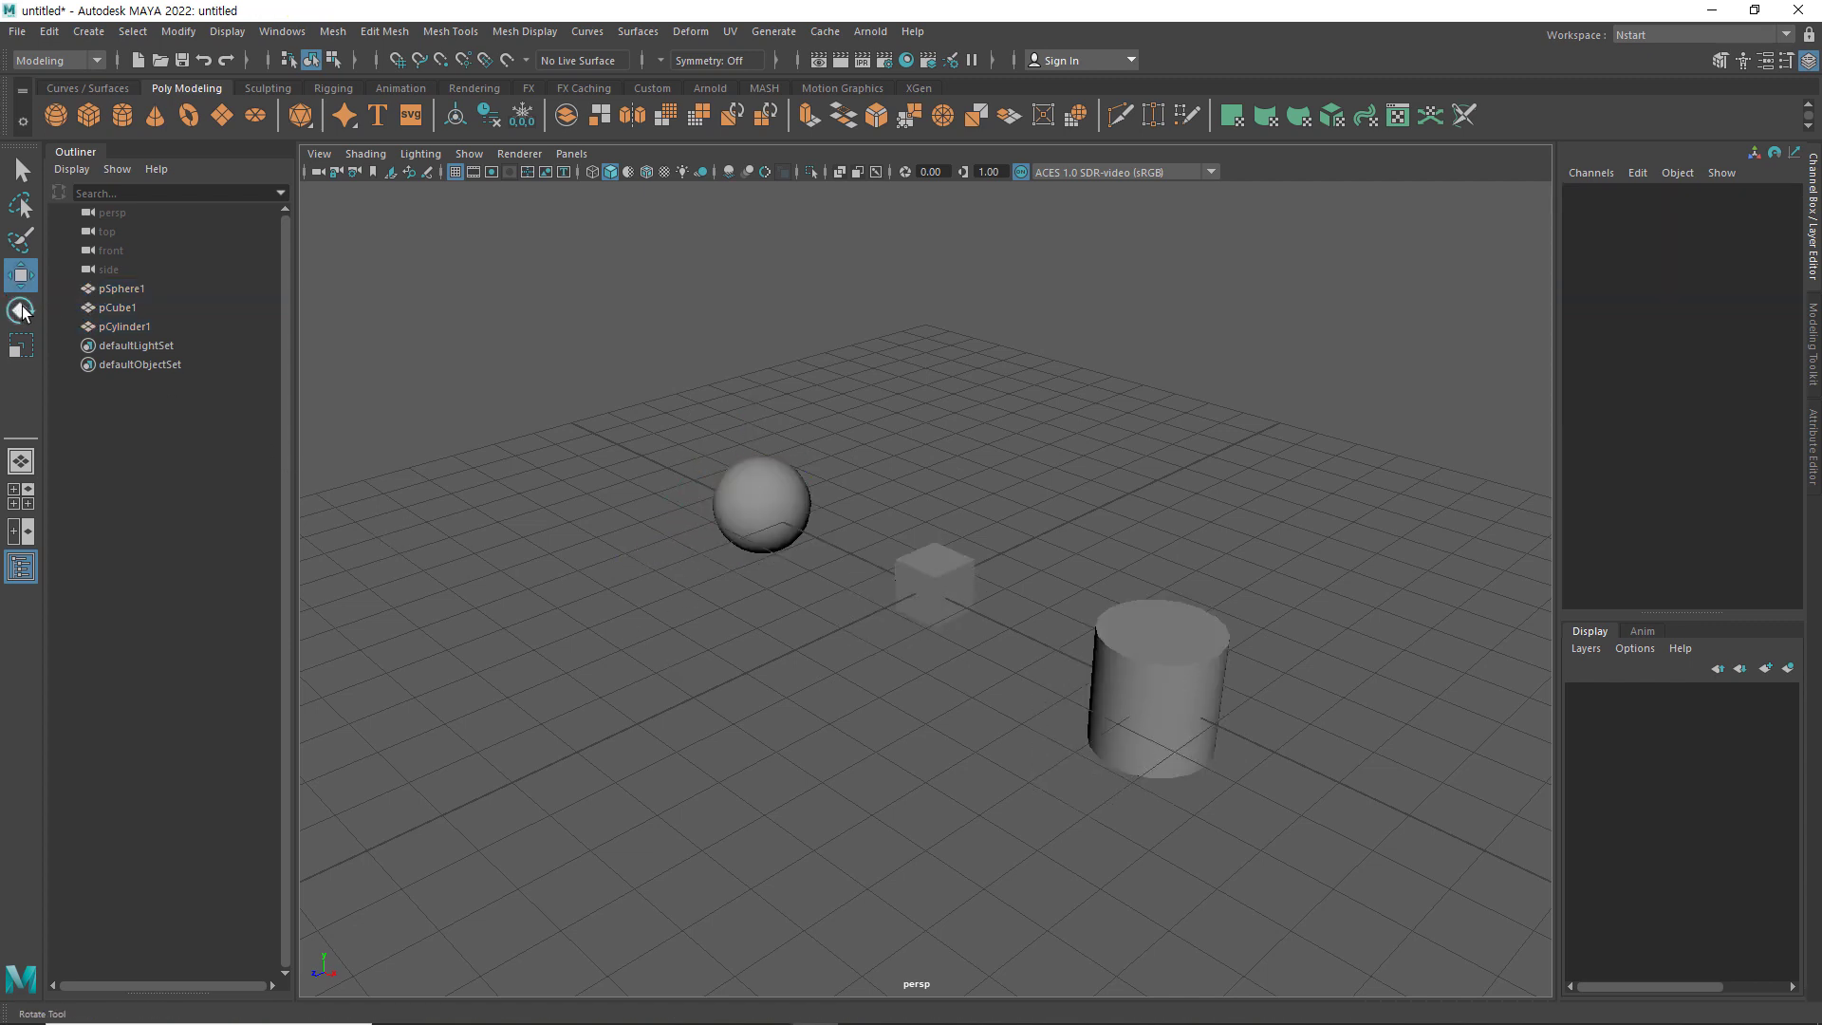
drag(672, 372, 1296, 875)
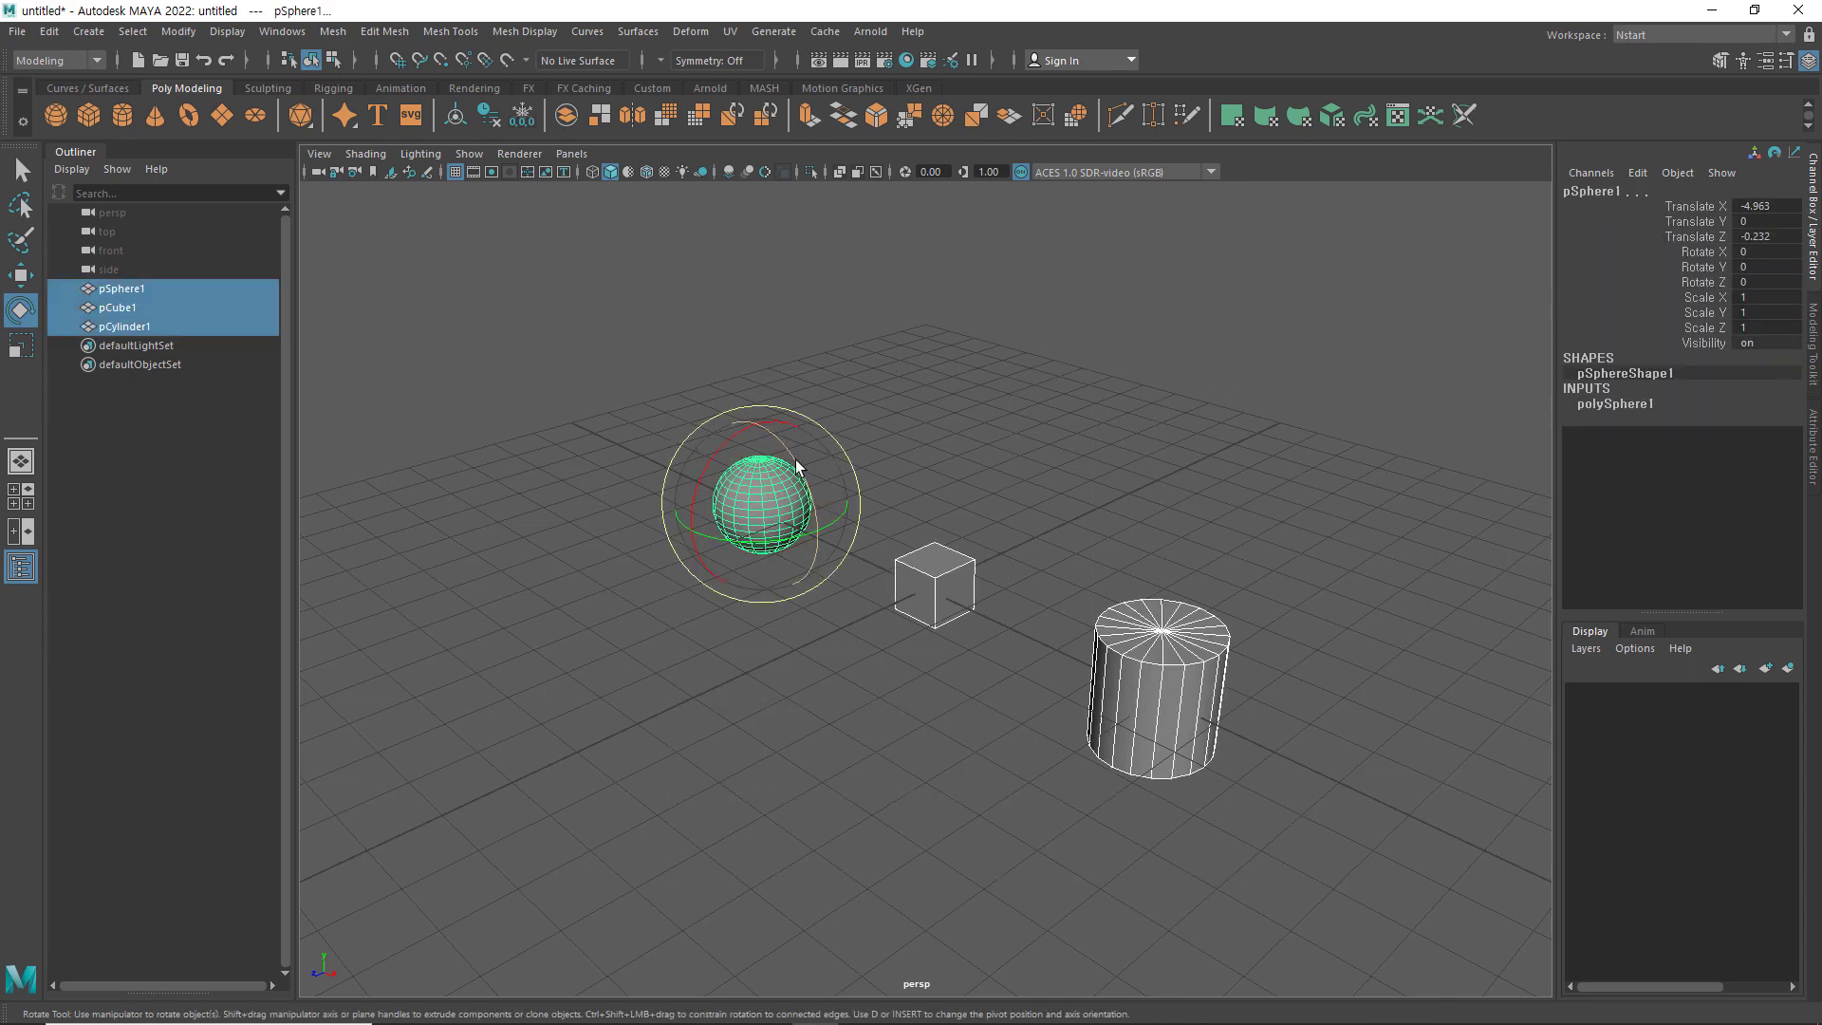
mouse_move(797, 465)
mouse_down()
mouse_move(818, 509)
mouse_move(793, 471)
mouse_up()
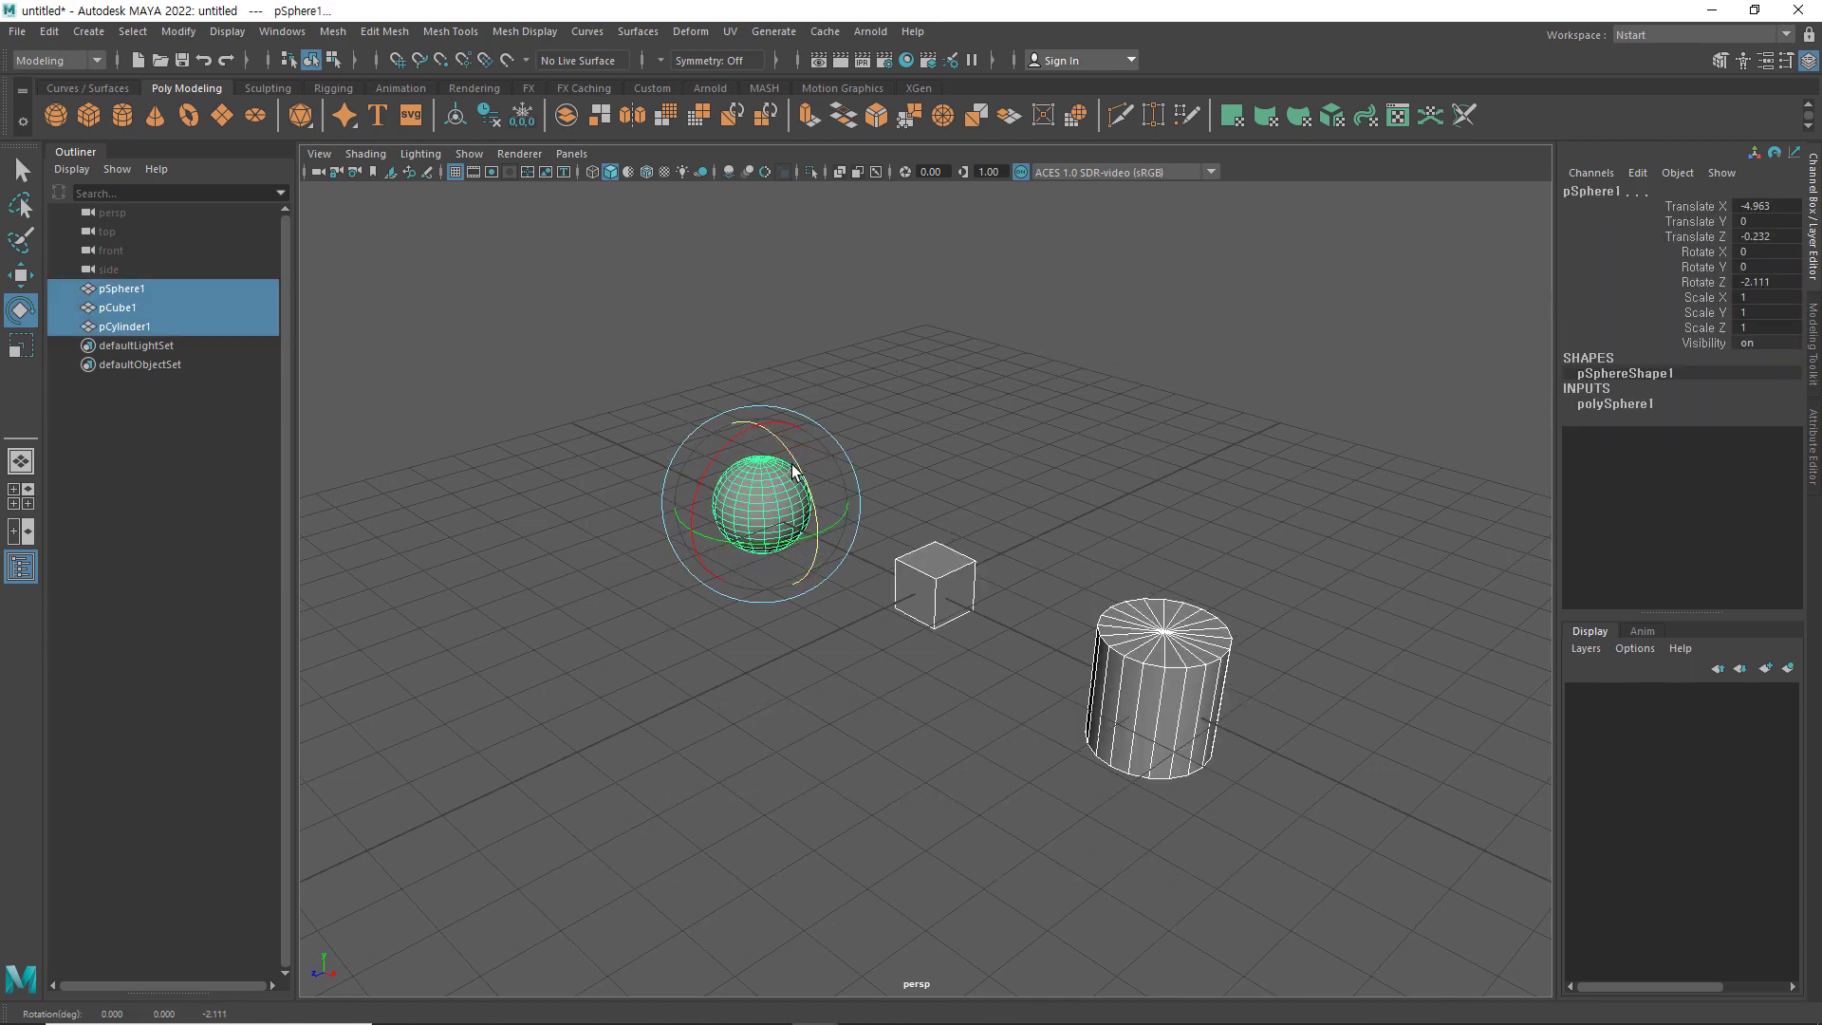
key(5)
click(276, 471)
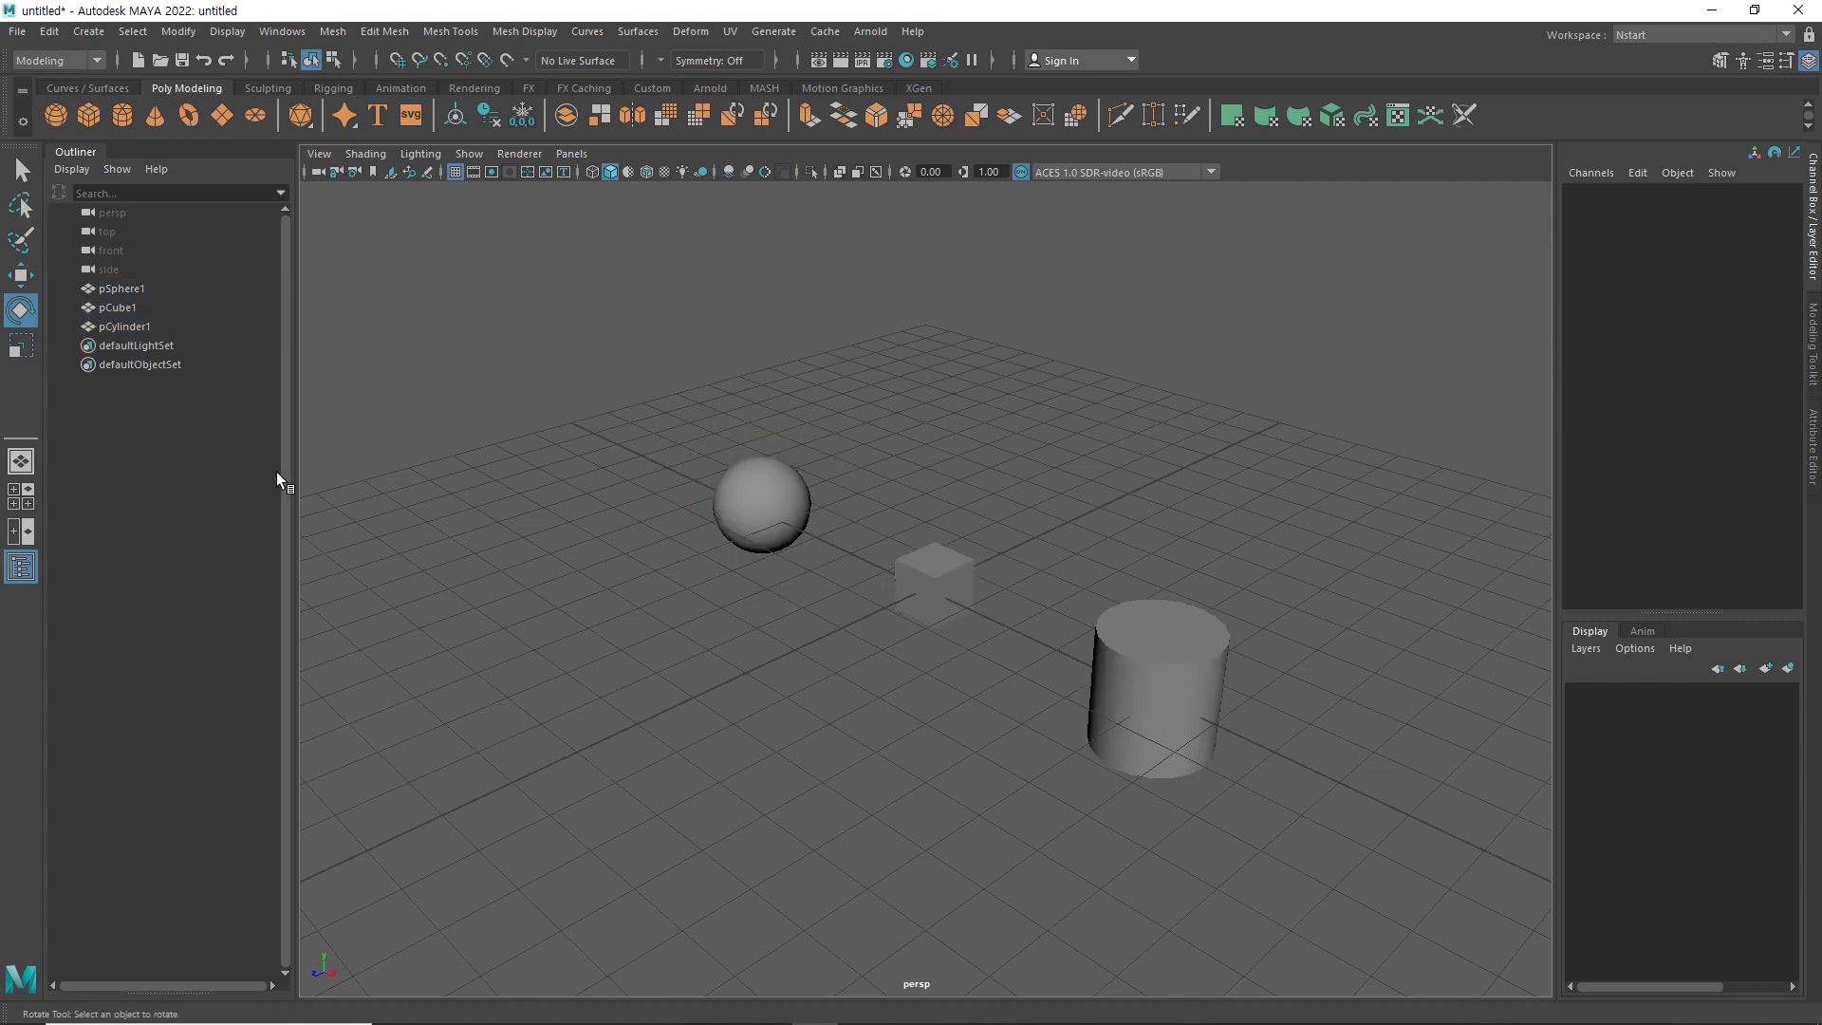
Scale the sphere, cube and cylinder together to about 0.66 along X, undo the scaling, and clear the selection
key(r)
drag(827, 533, 1335, 876)
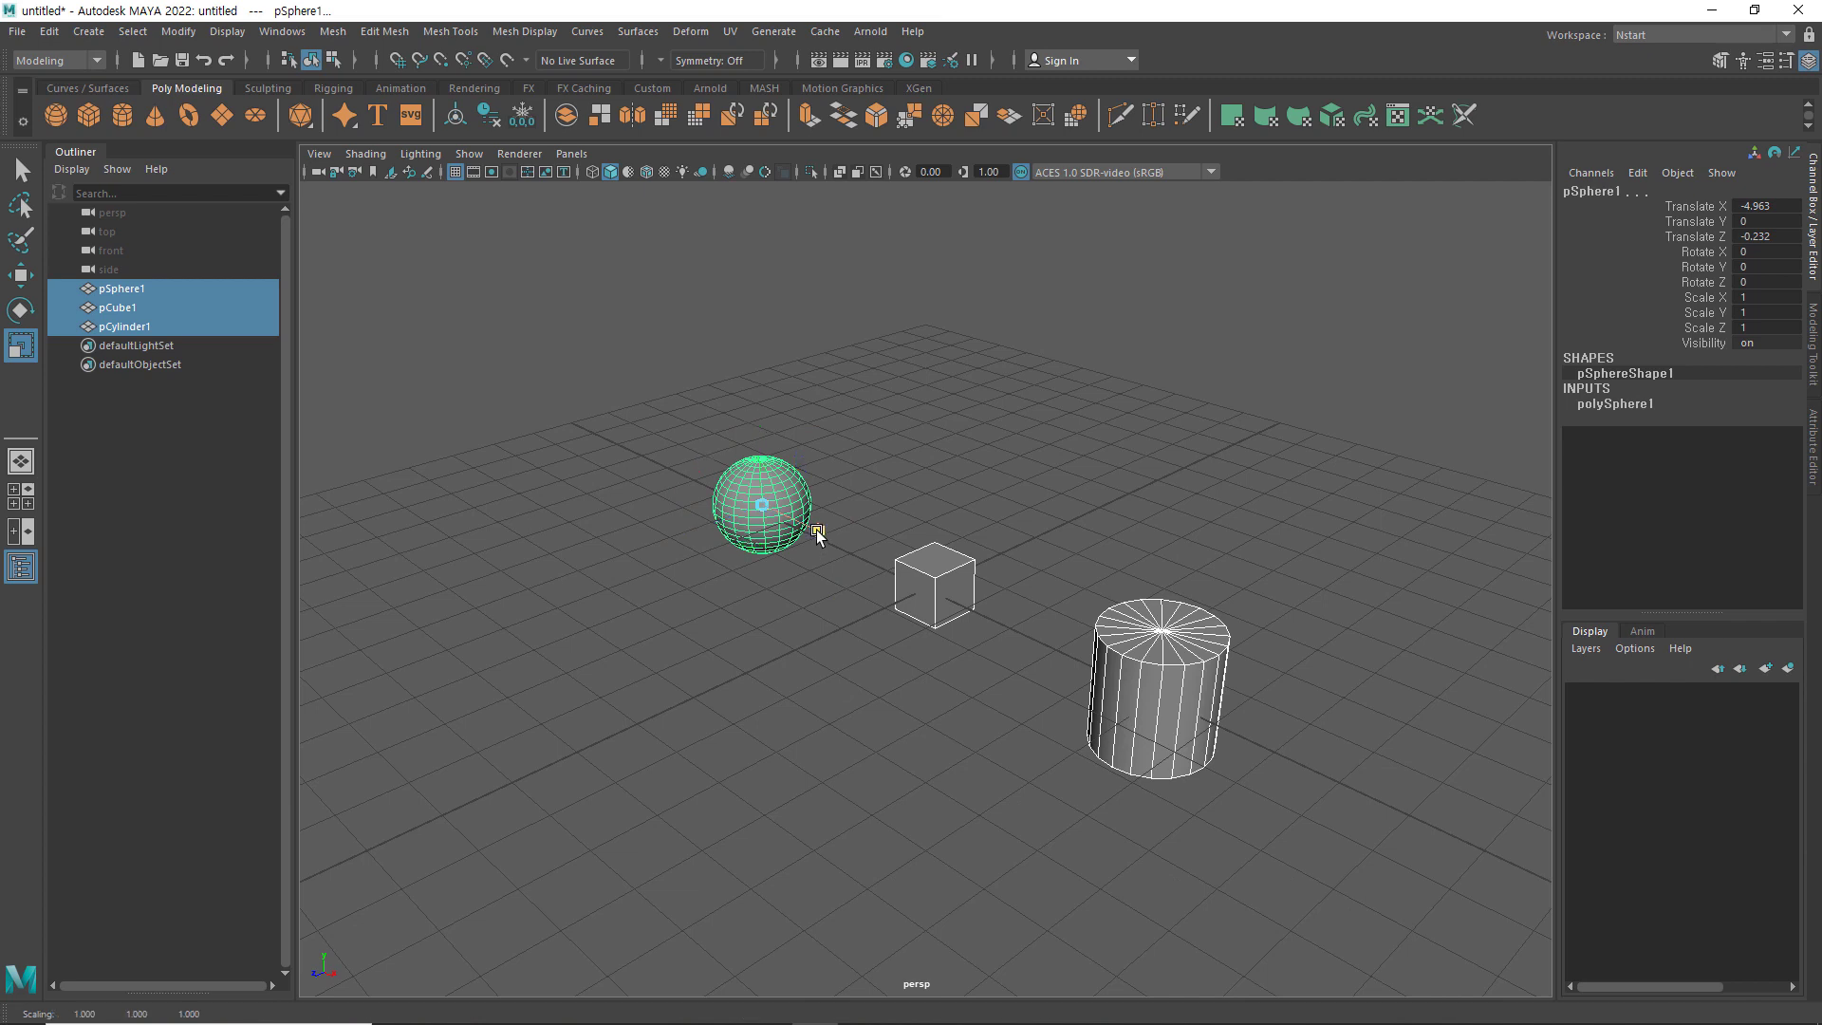
mouse_move(816, 529)
mouse_down()
mouse_move(770, 508)
mouse_move(788, 525)
mouse_up()
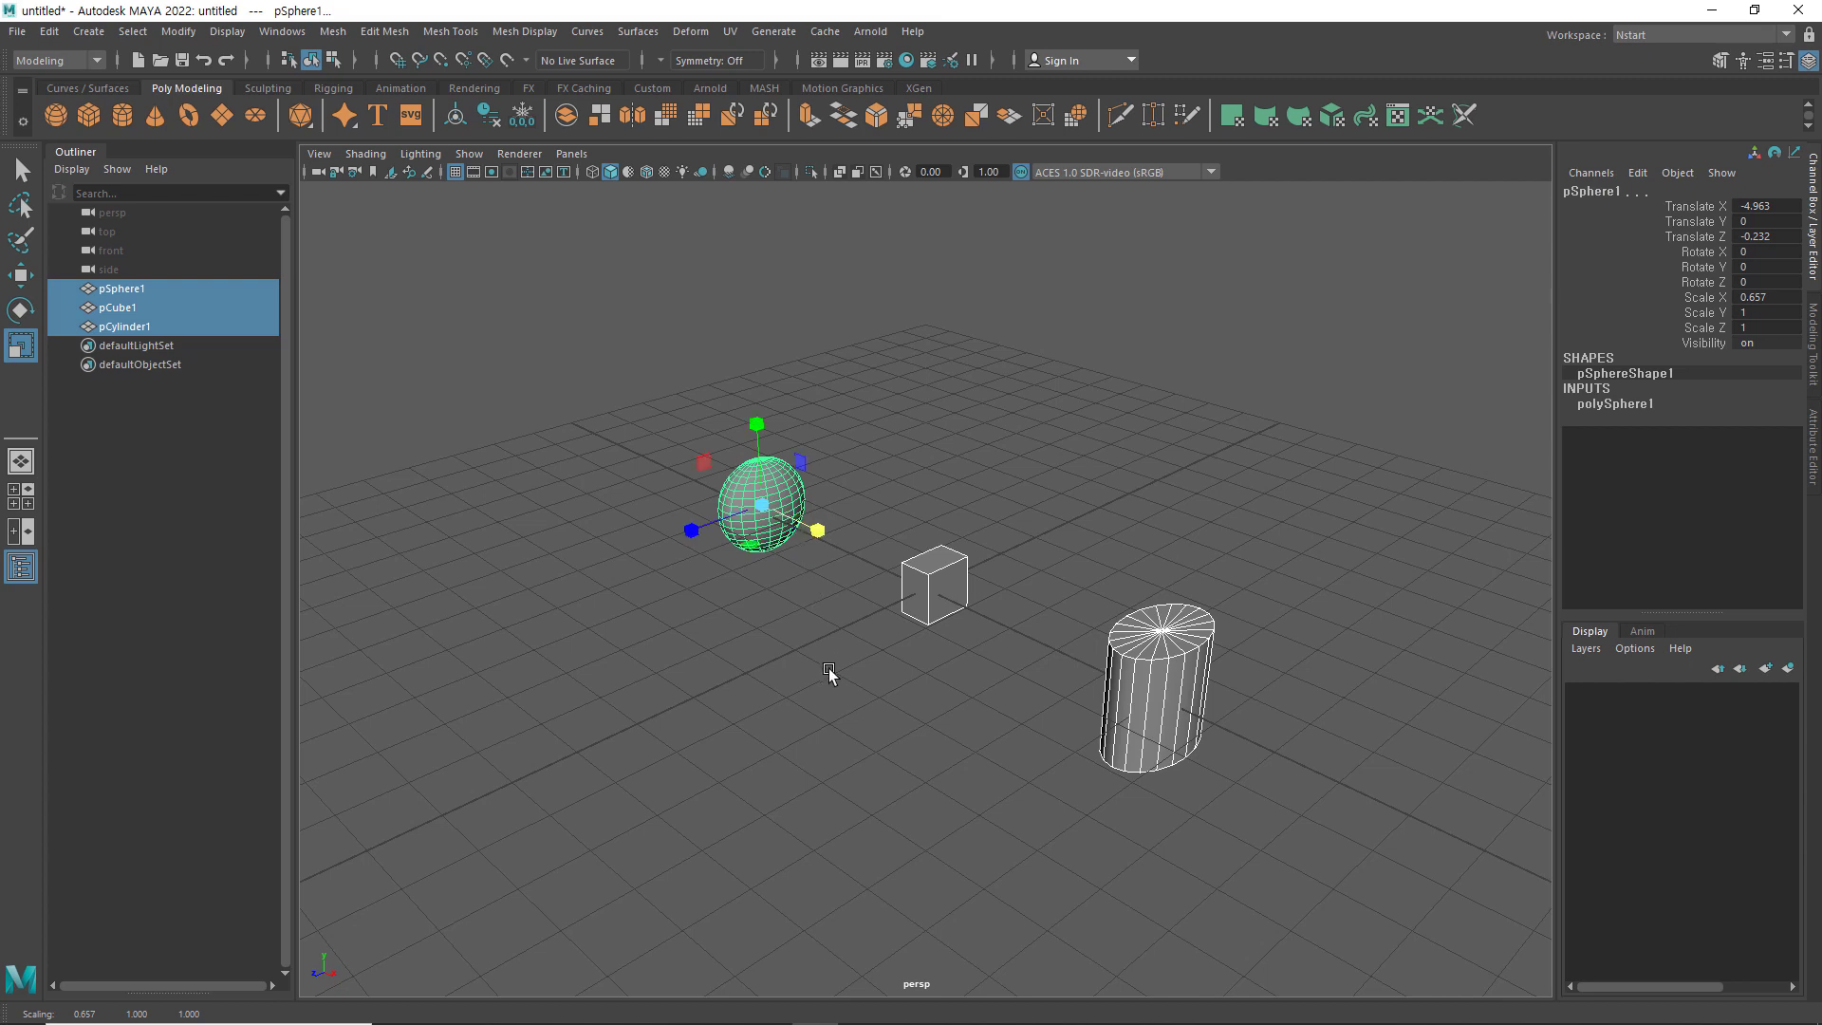
key(ctrl+z)
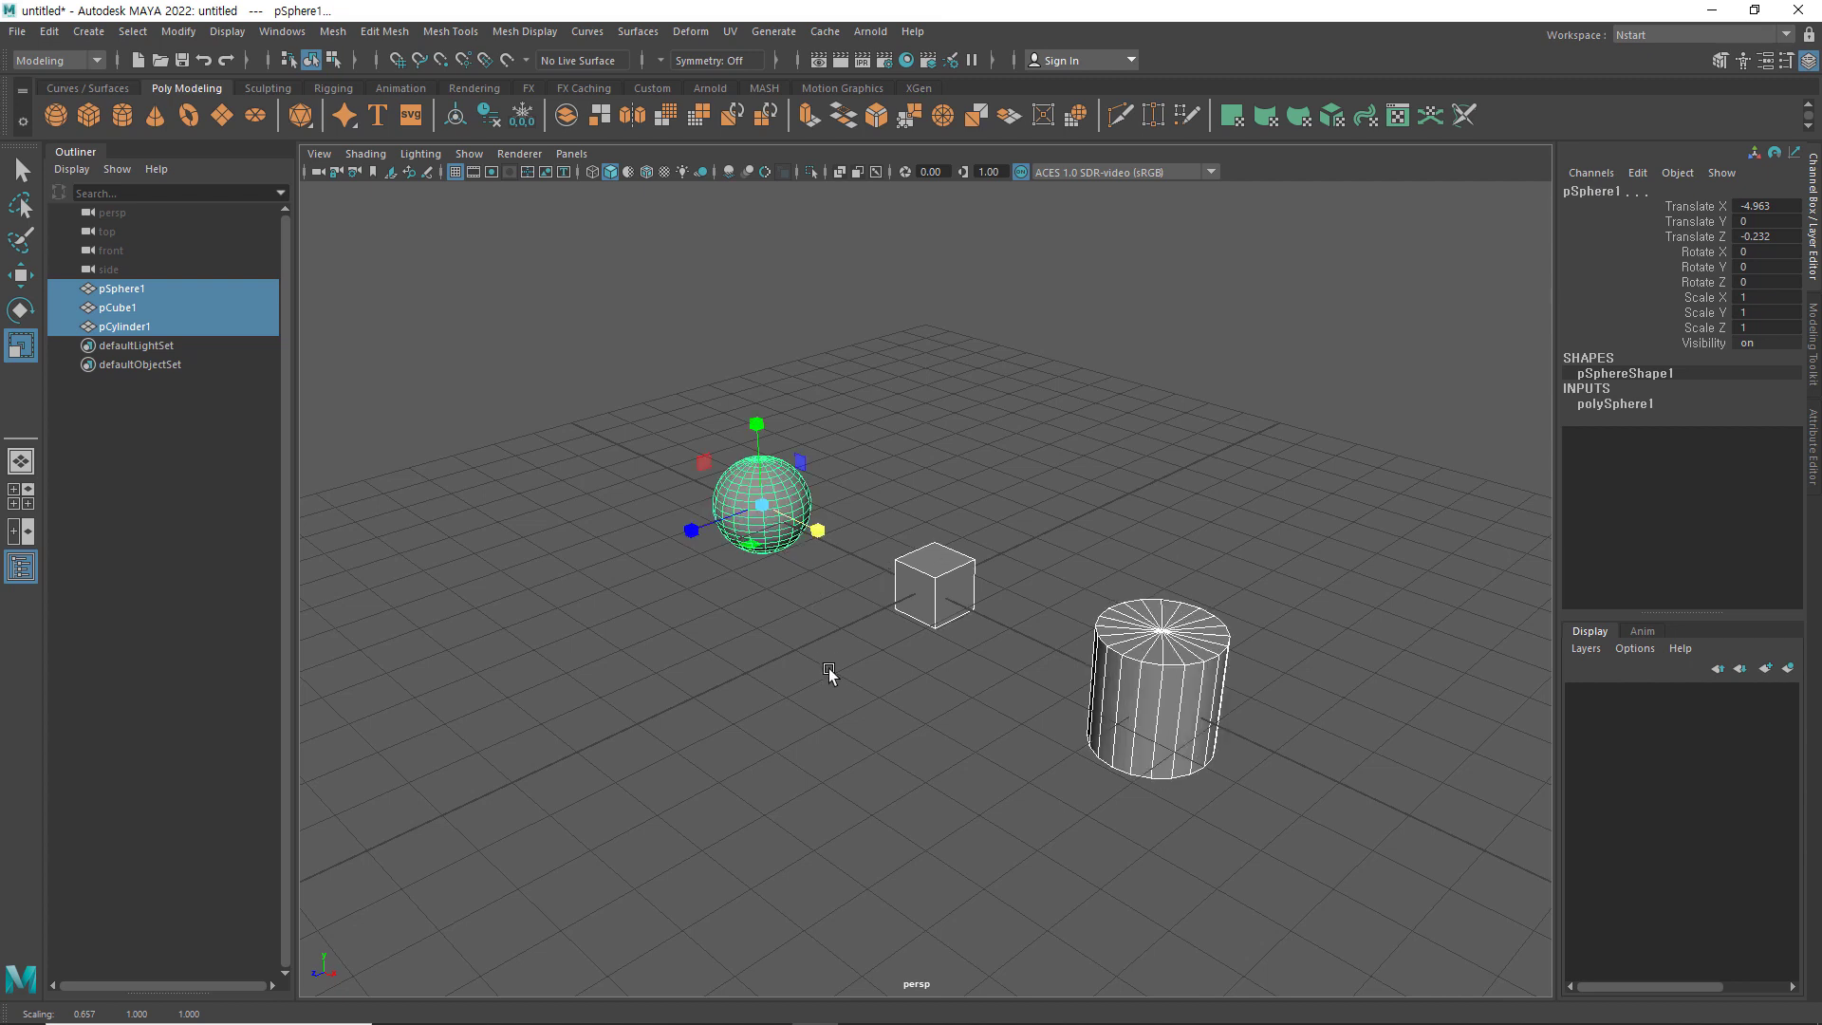
click(799, 713)
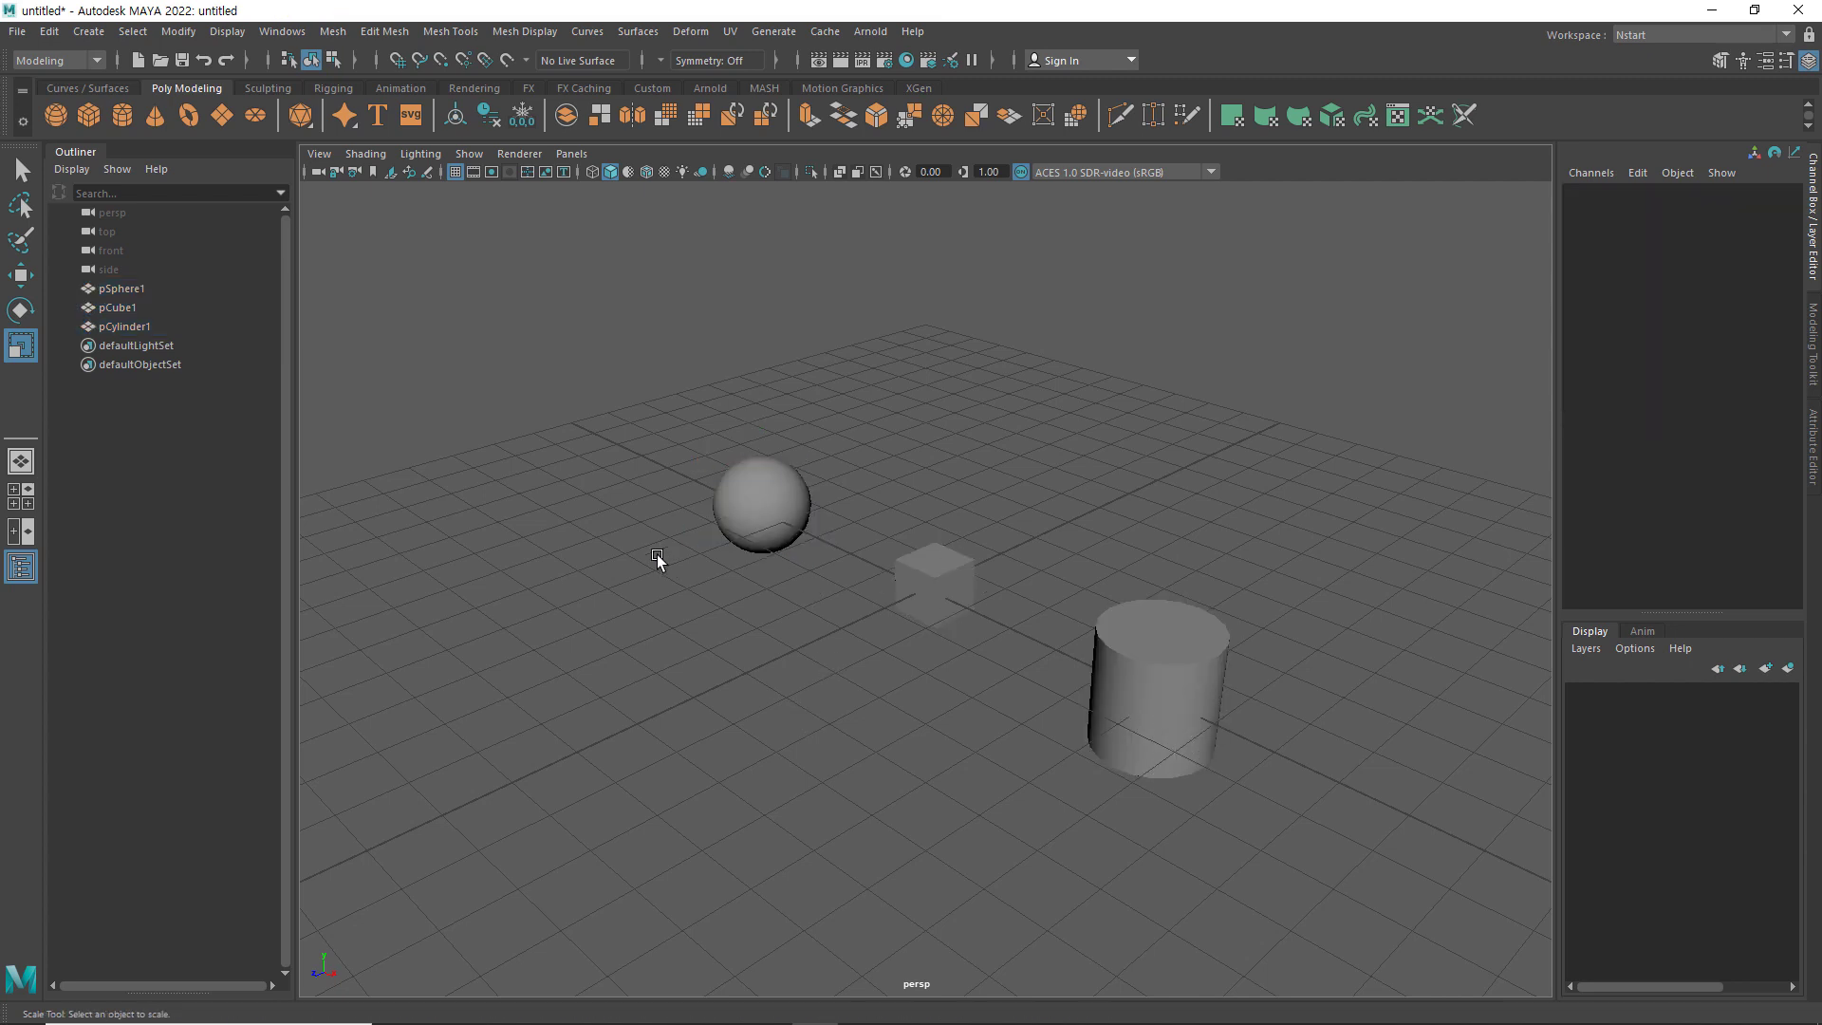
Select every object in the scene with the Select All command, and clear the selection in the viewport
click(142, 32)
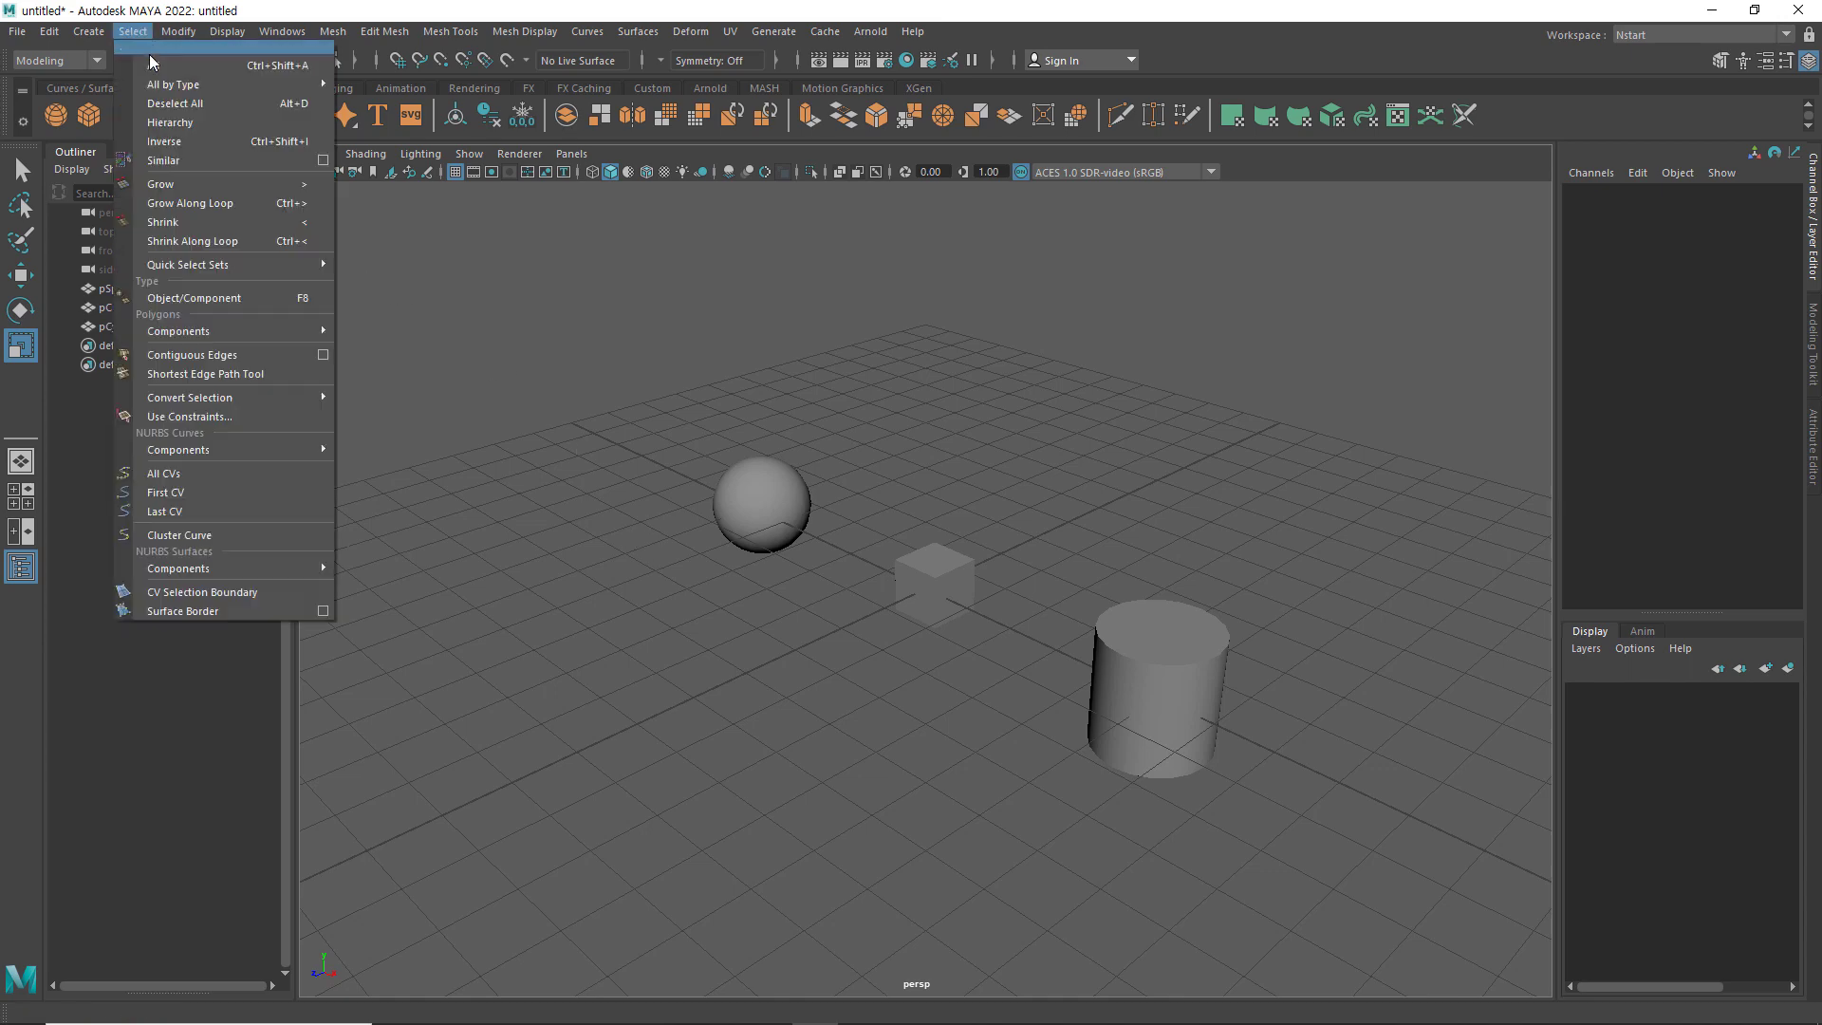
click(153, 67)
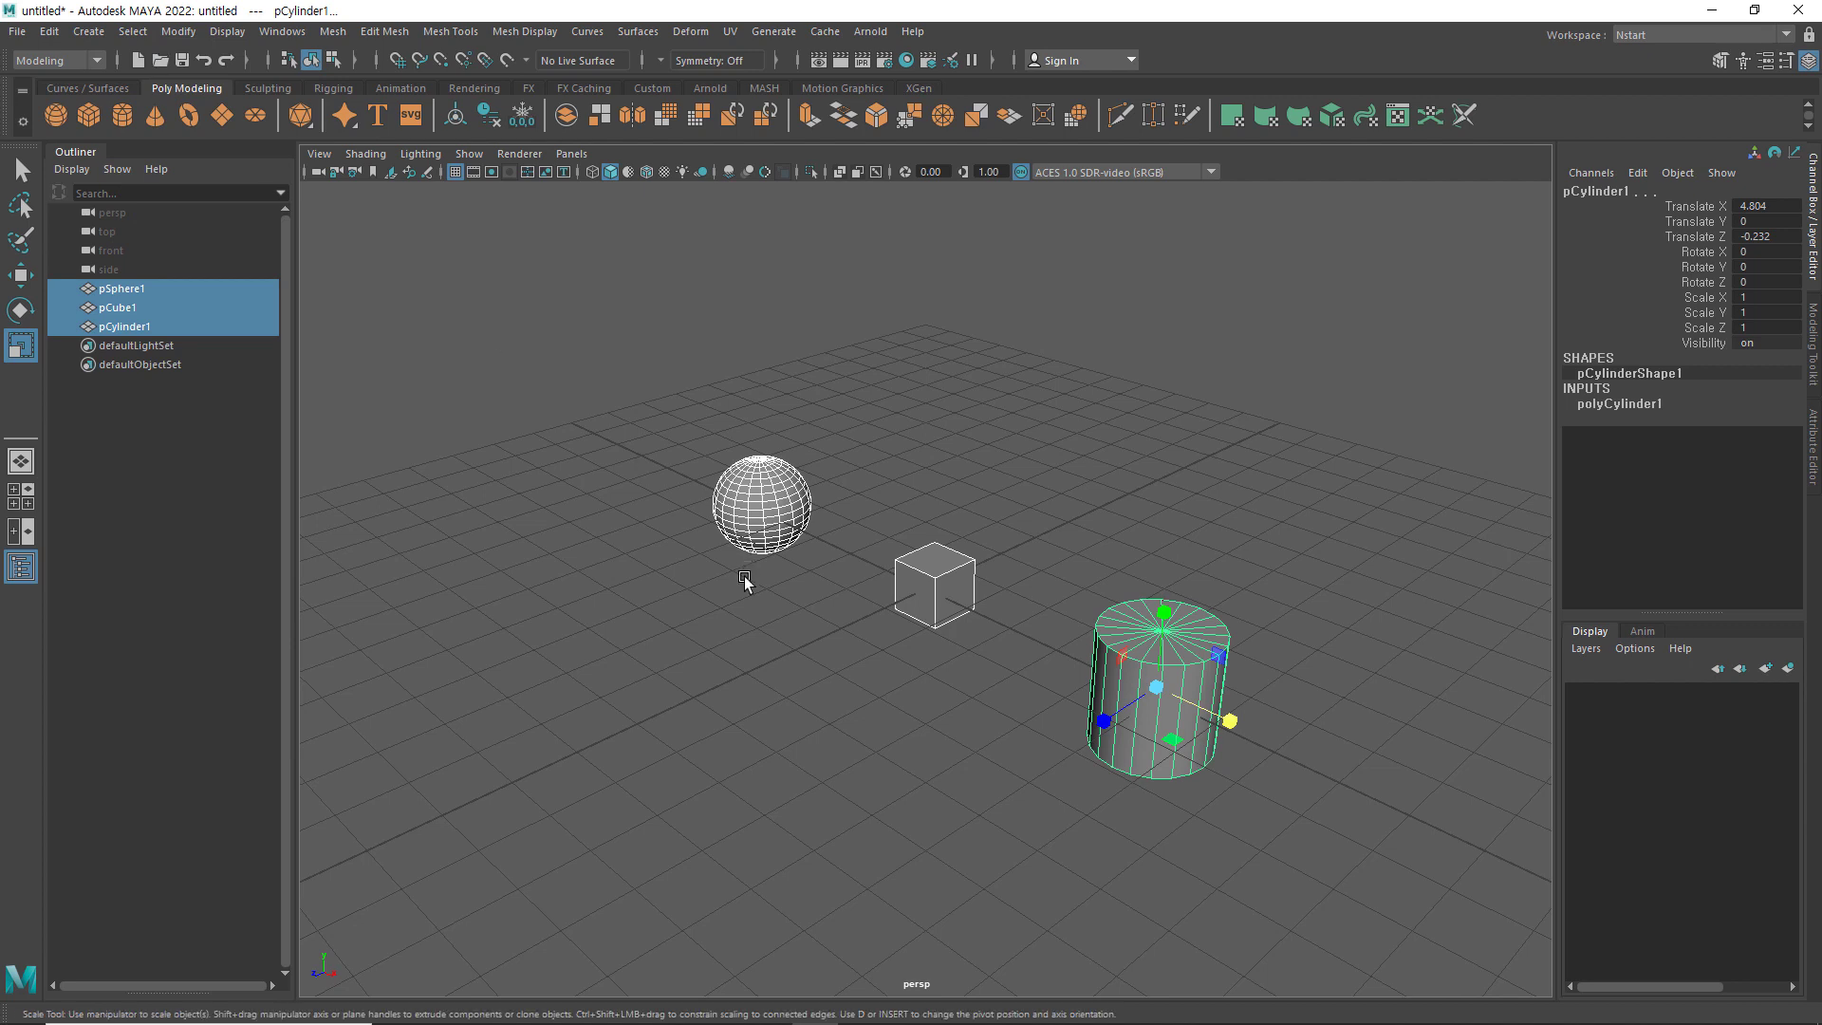
click(644, 649)
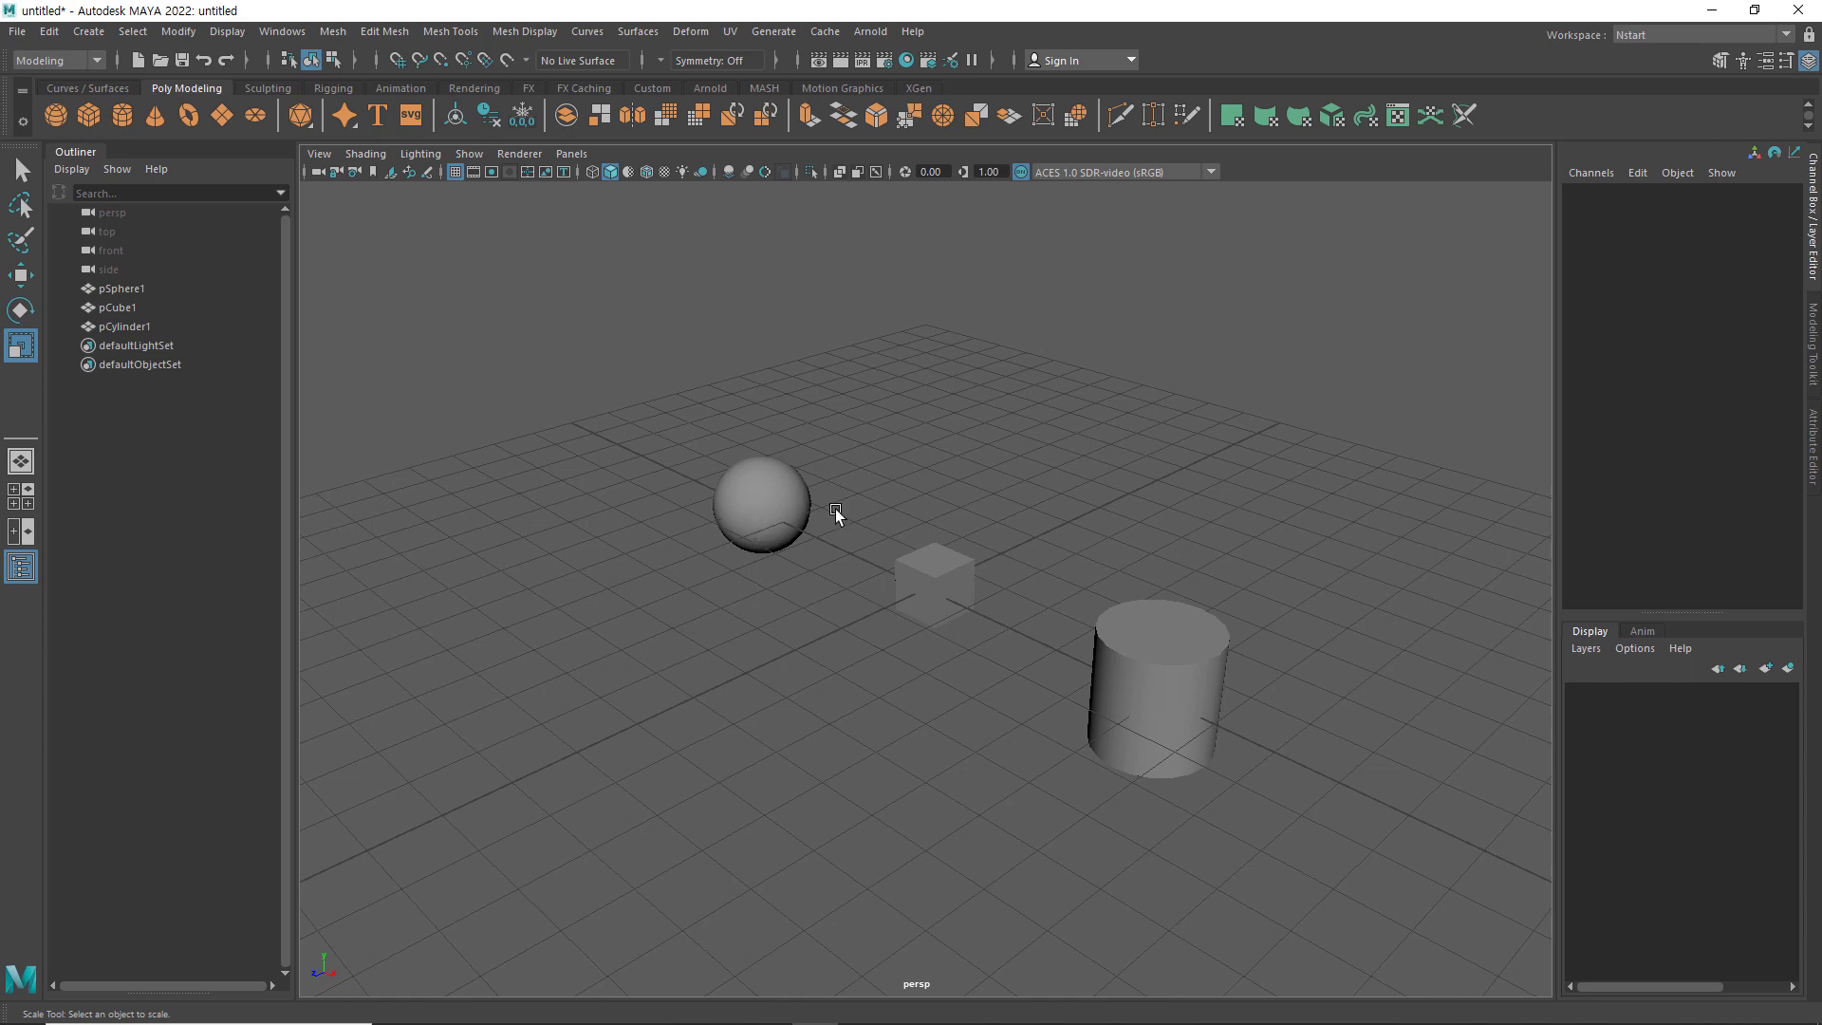
Select the range from pSphere1 to pCylinder1 in the Outliner, and clear the selection
click(128, 289)
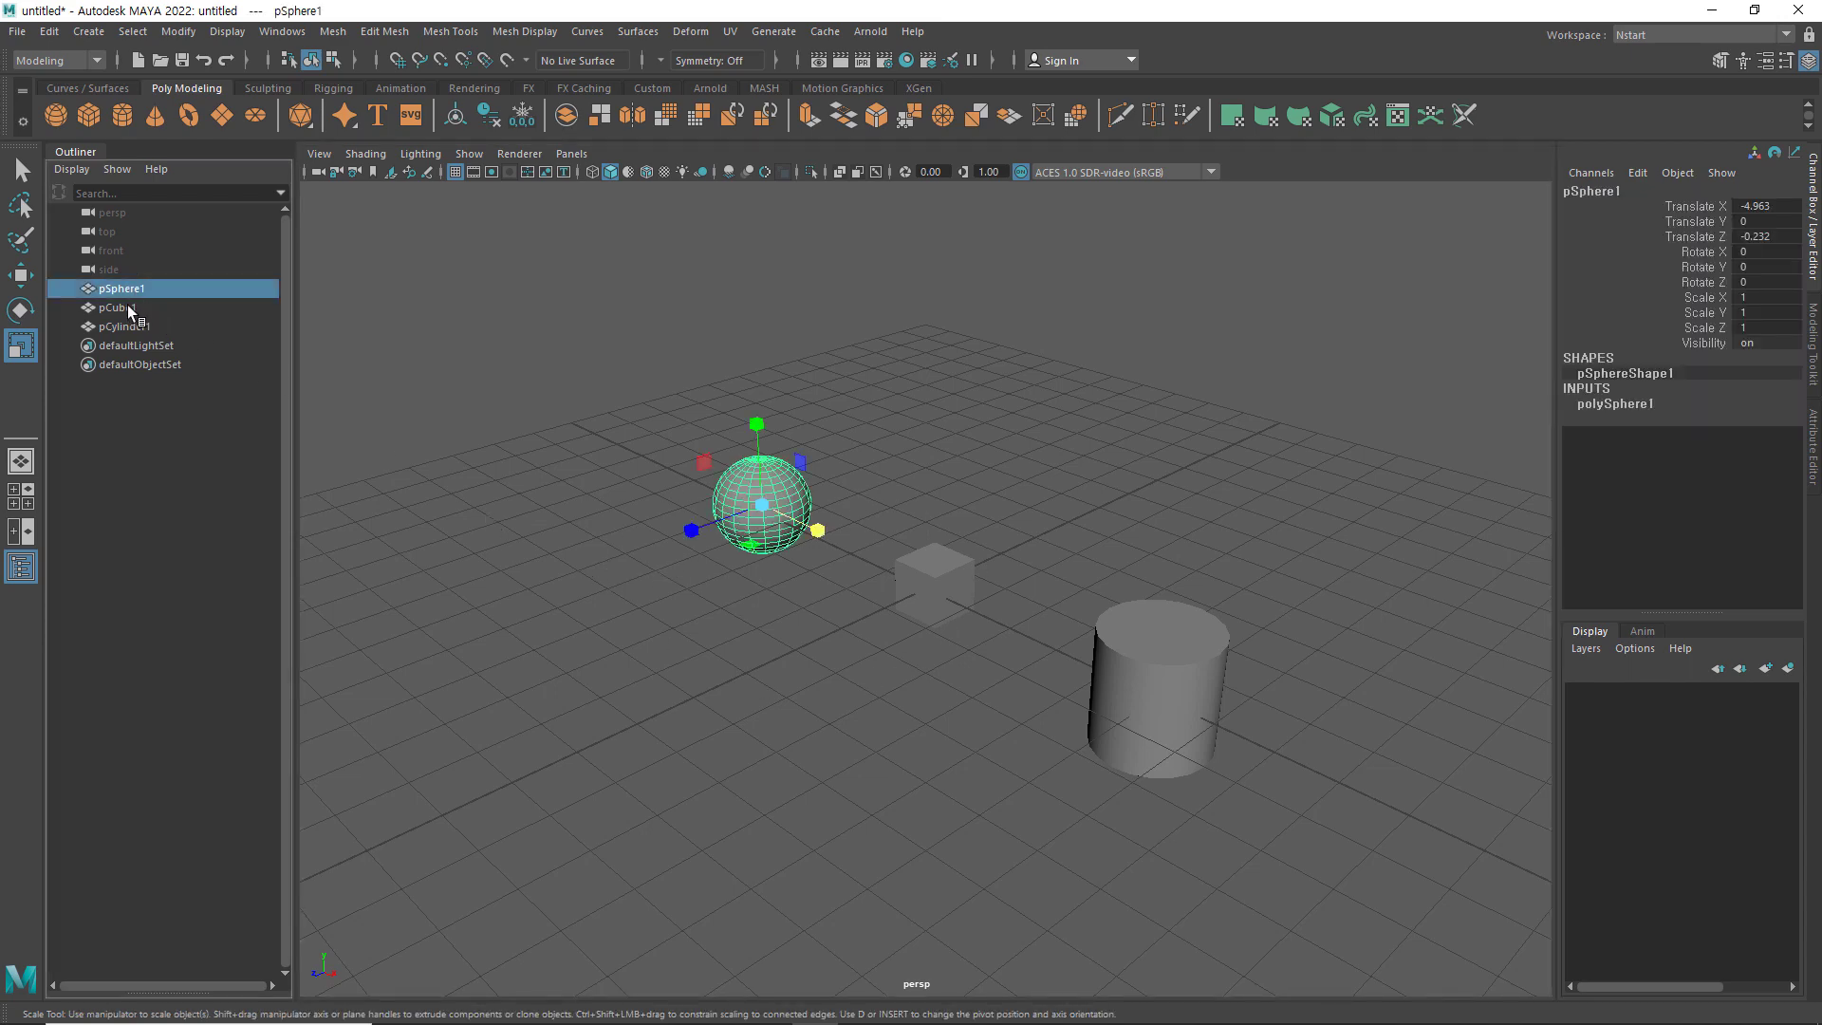
shift+click(125, 326)
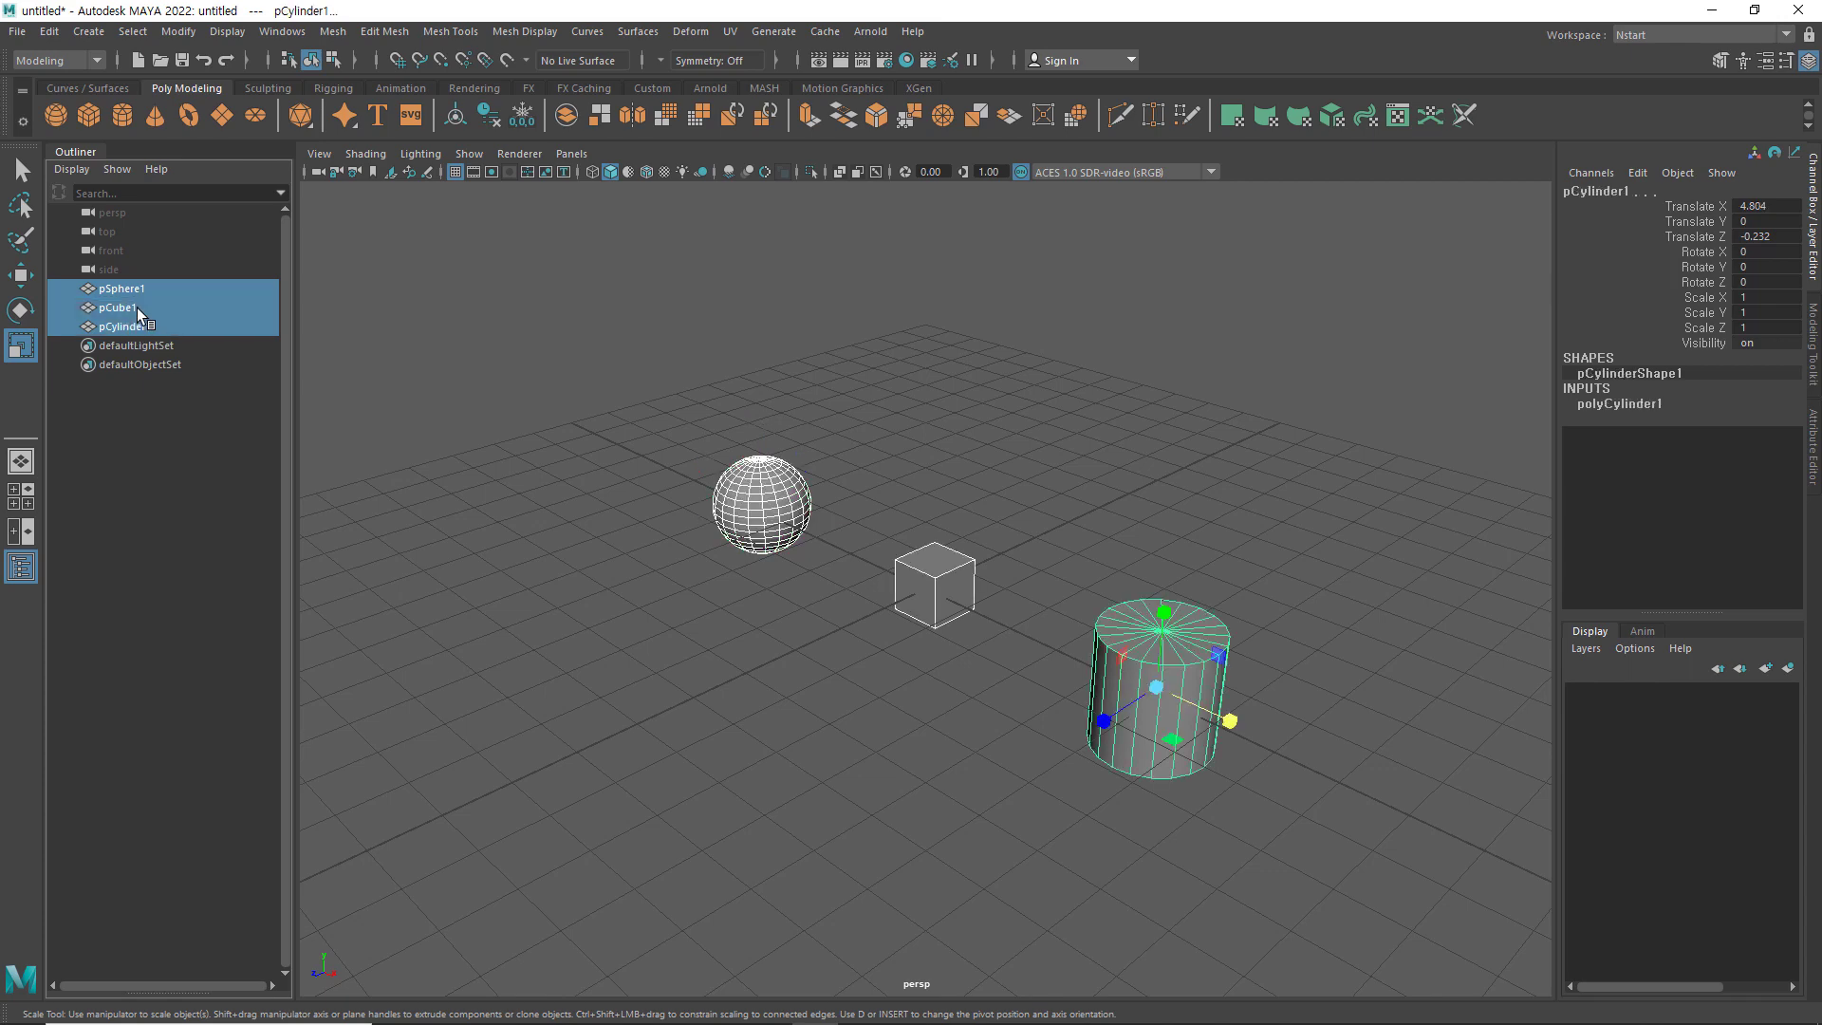
click(152, 486)
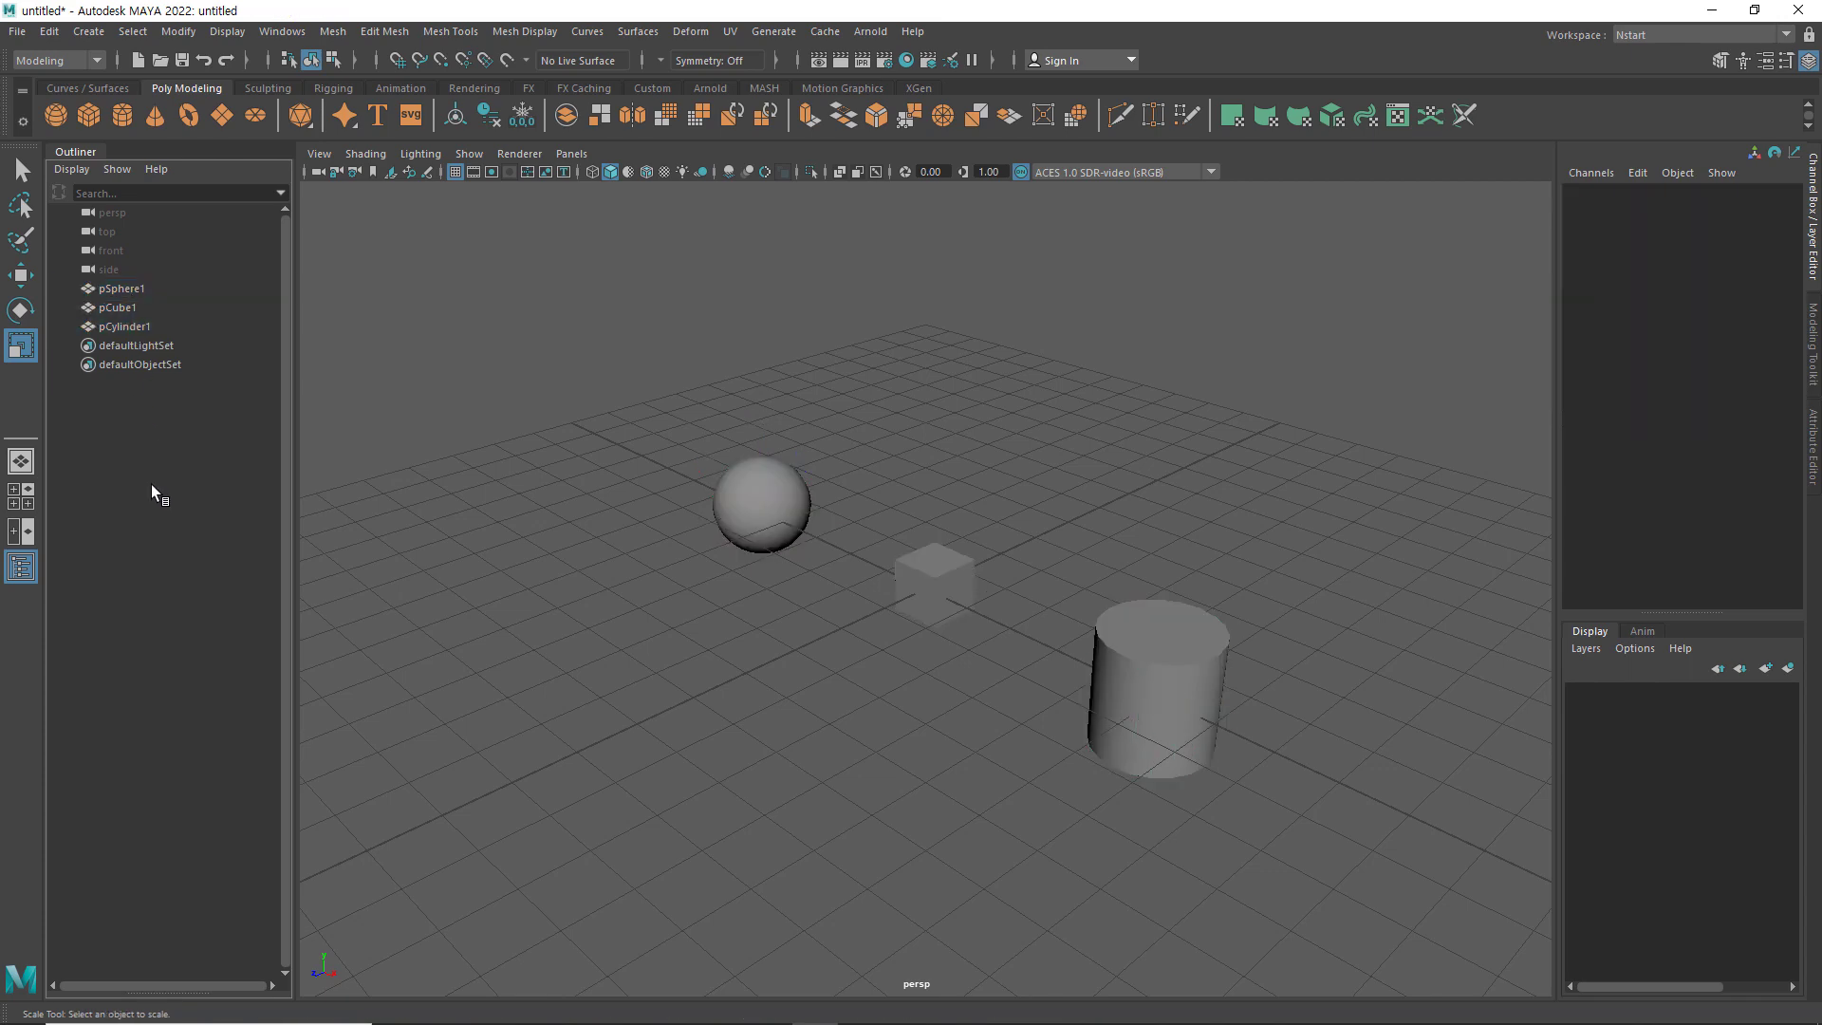
Select only pSphere1 and pCylinder1 in the Outliner, skipping pCube1, clear the selection, and repeat both once
click(131, 287)
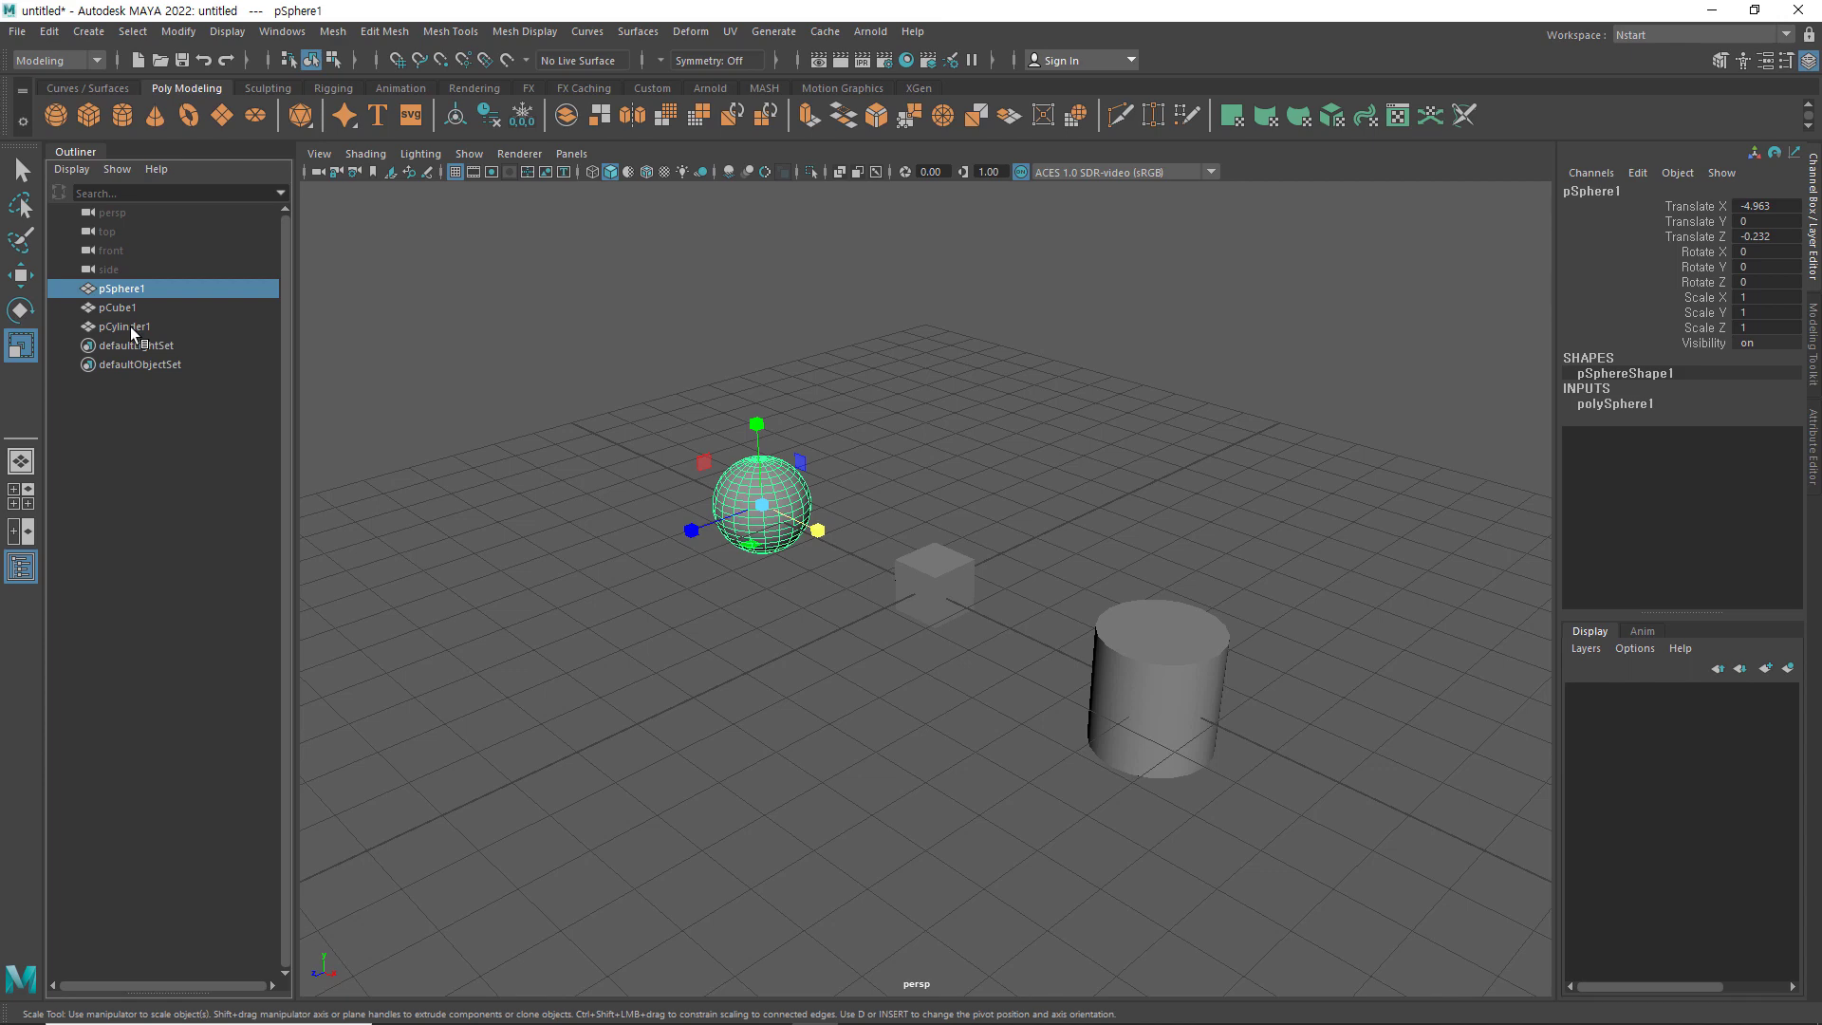
ctrl+click(129, 326)
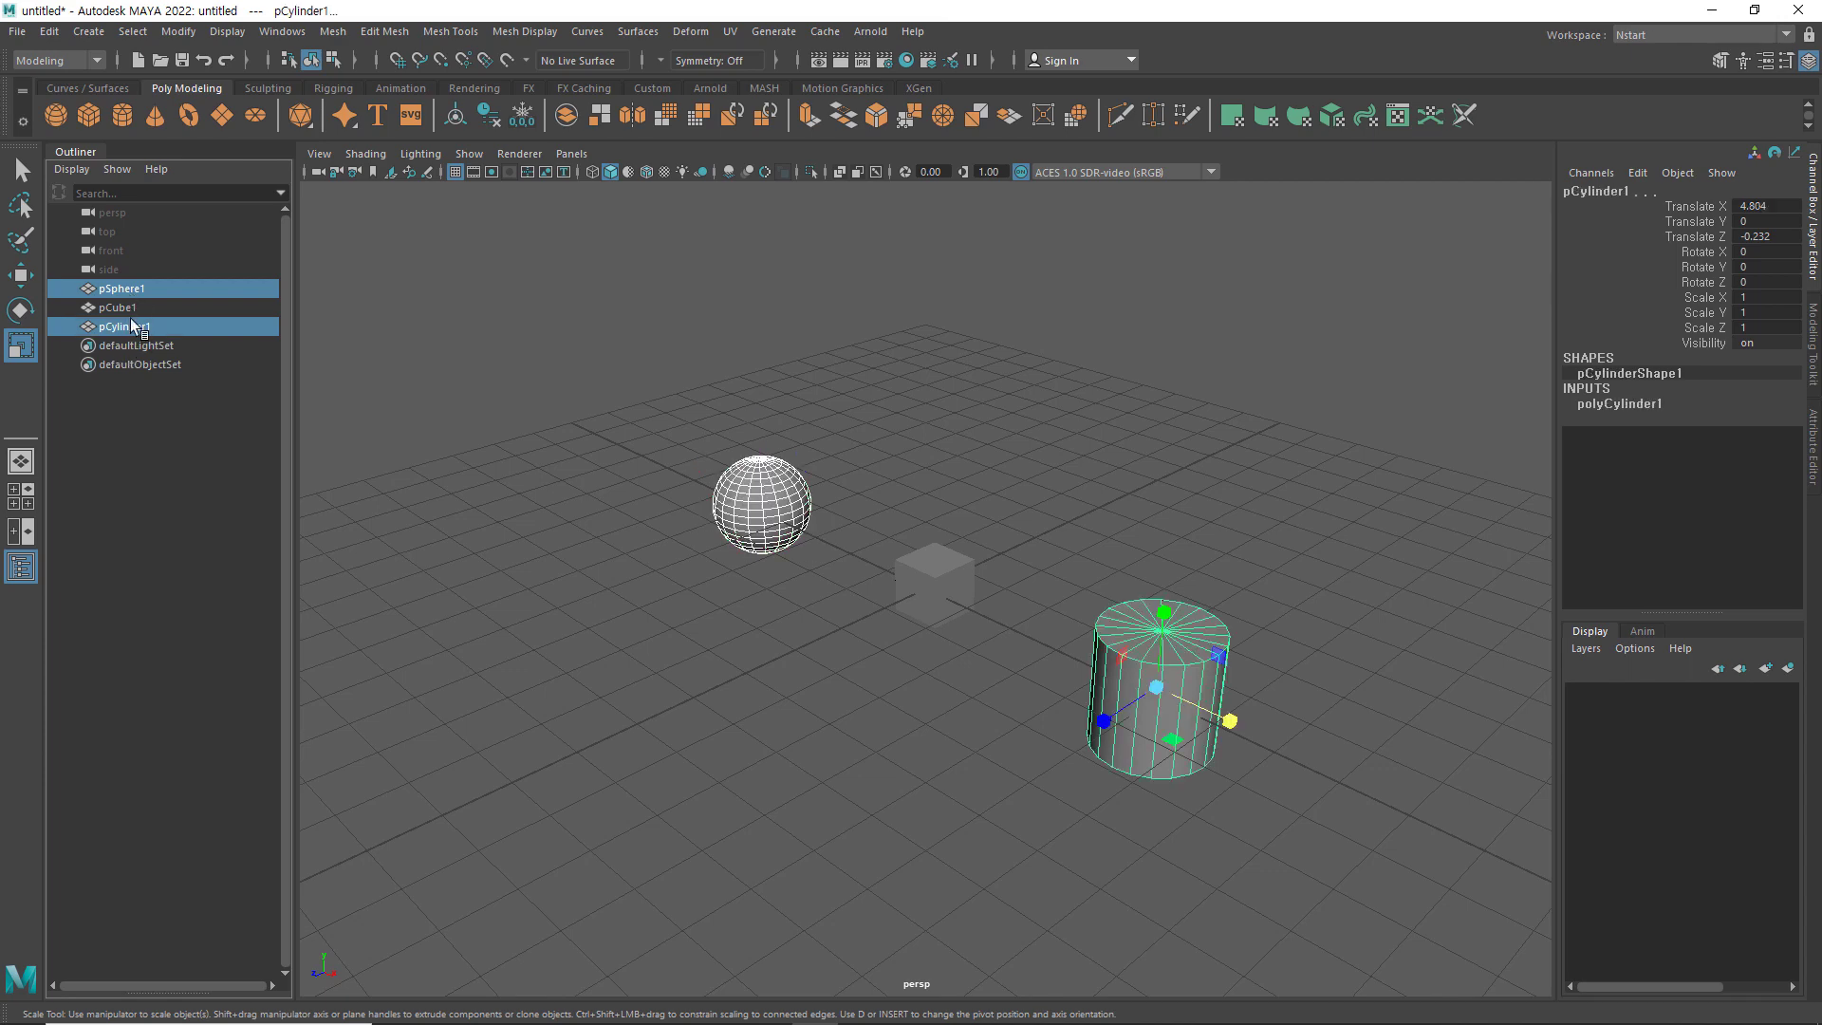
click(138, 410)
click(131, 290)
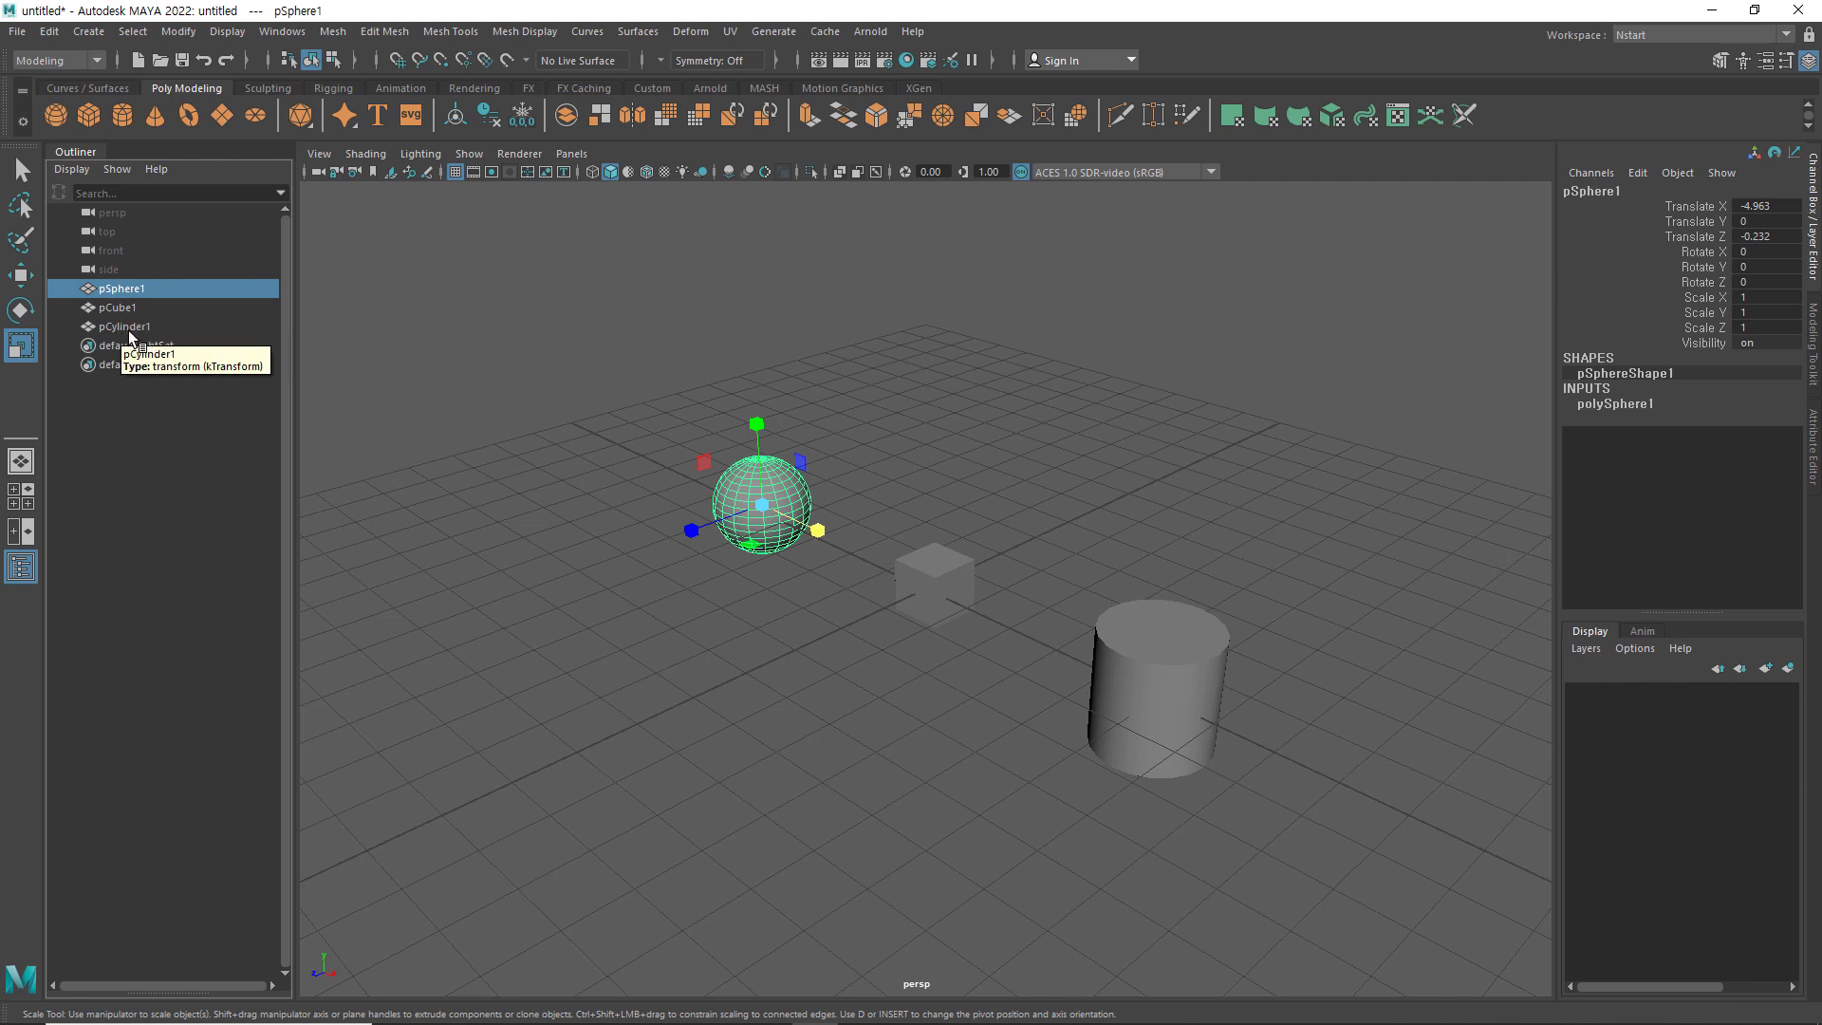
ctrl+click(129, 328)
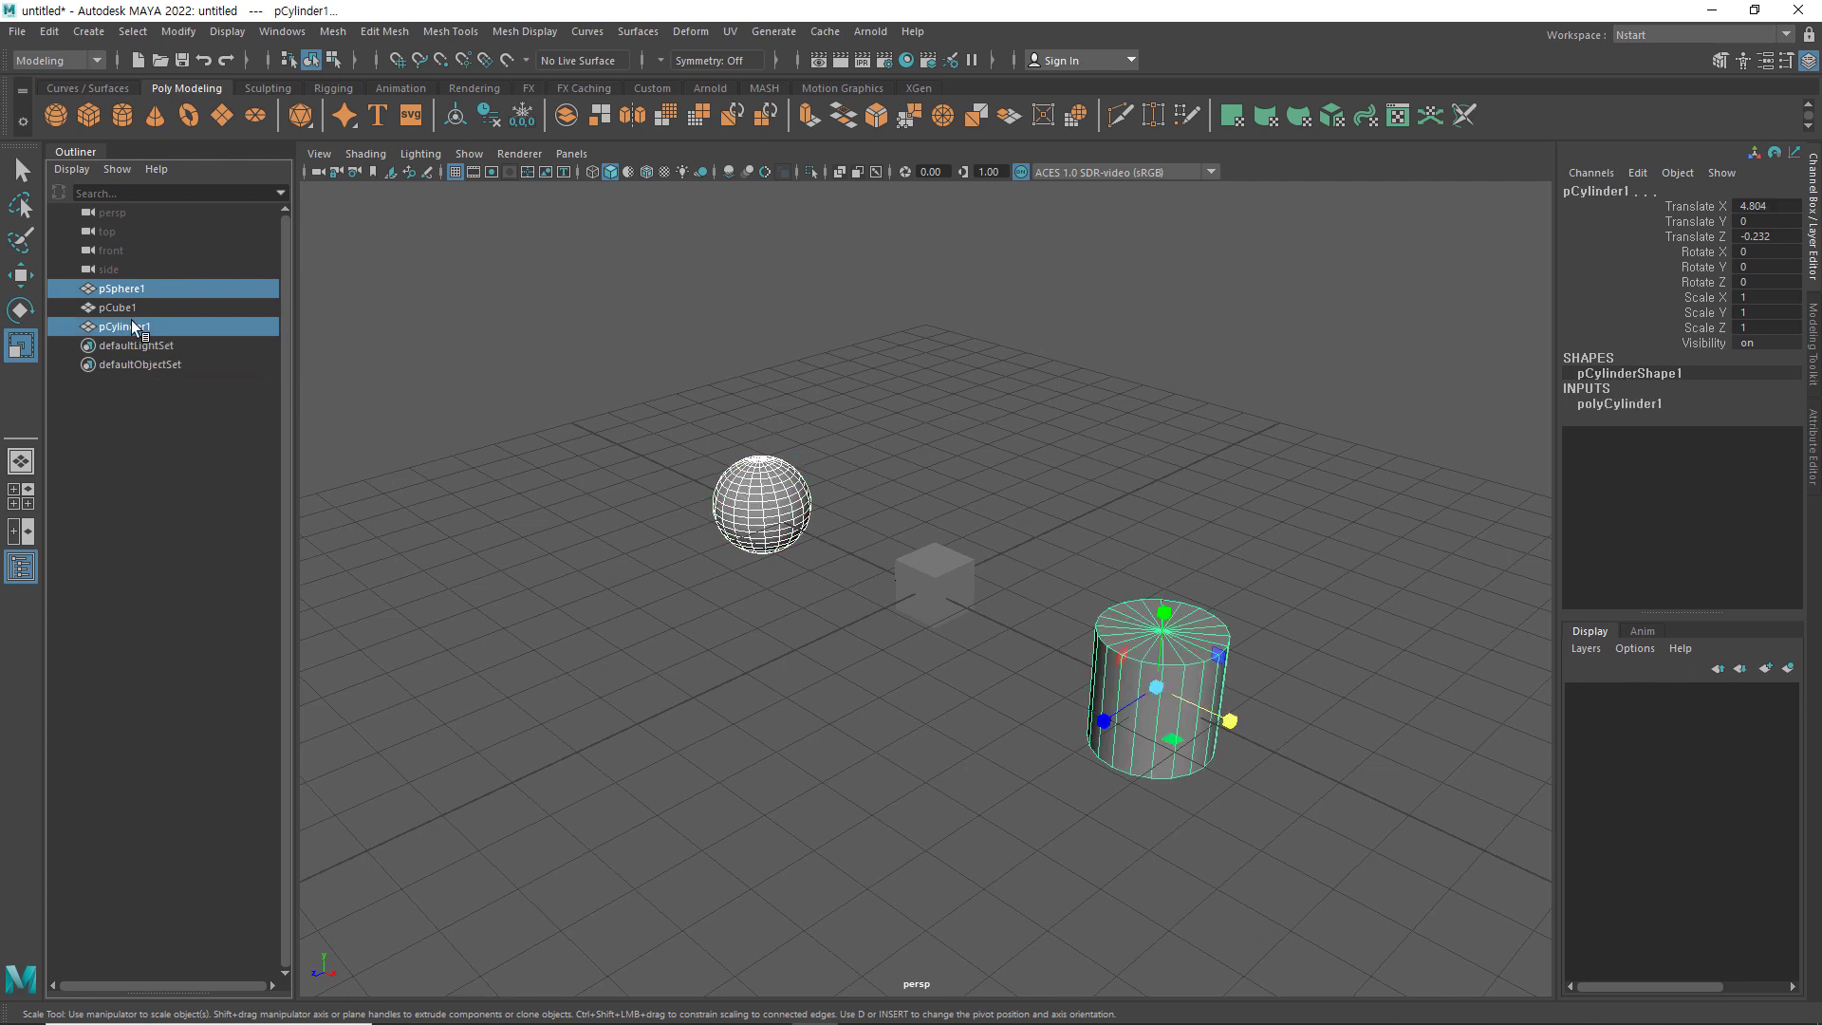
click(140, 440)
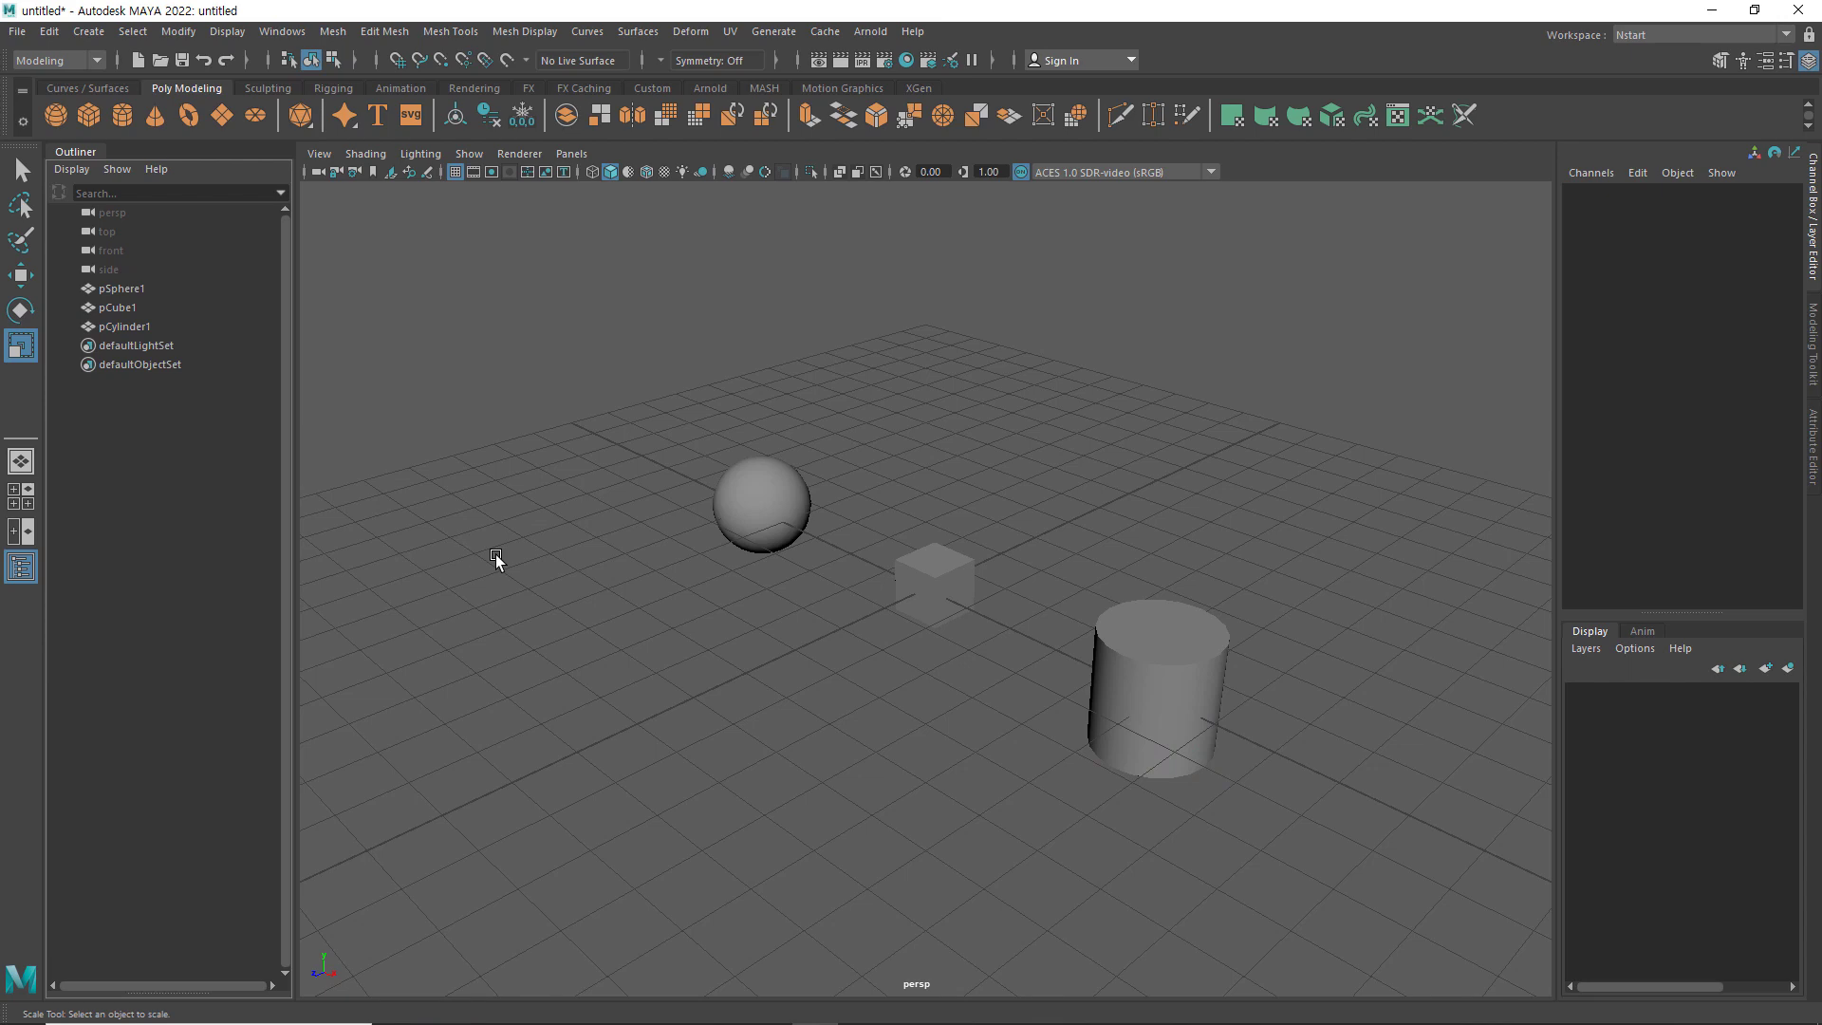
Select all objects with the All command and clear them with Deselect All
click(132, 31)
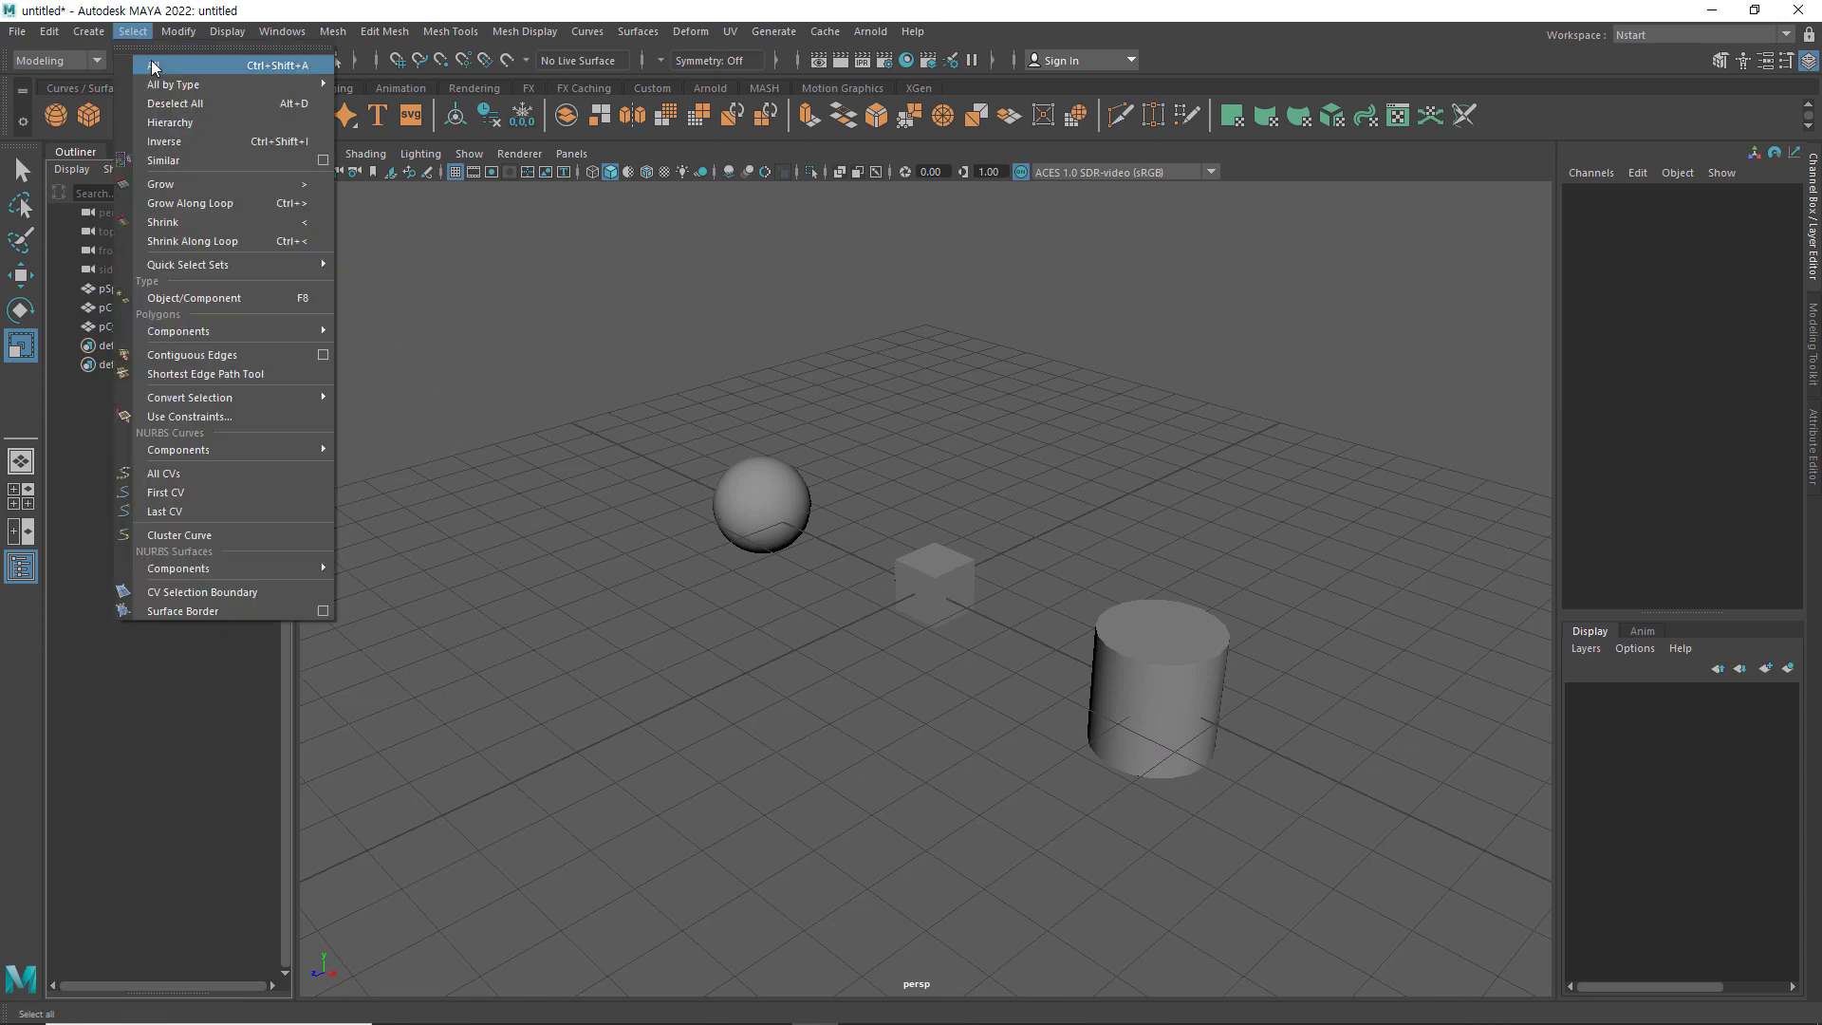
click(152, 66)
click(136, 33)
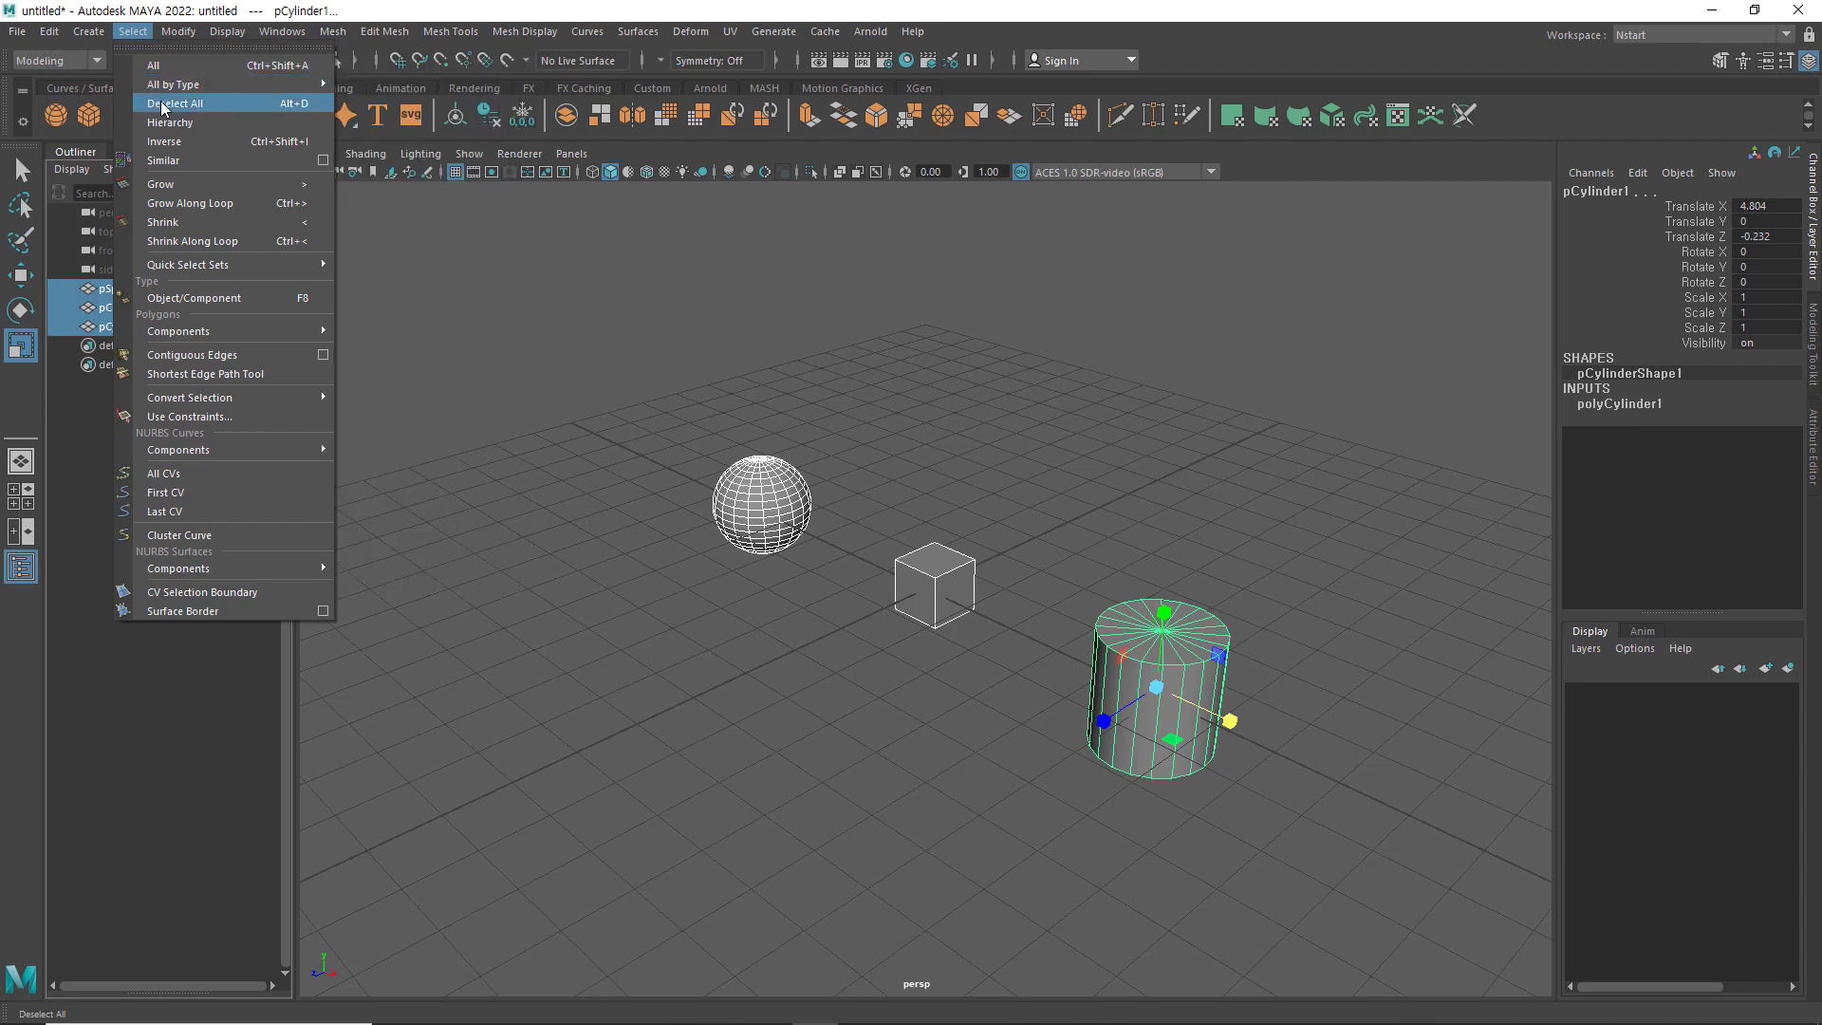
click(220, 107)
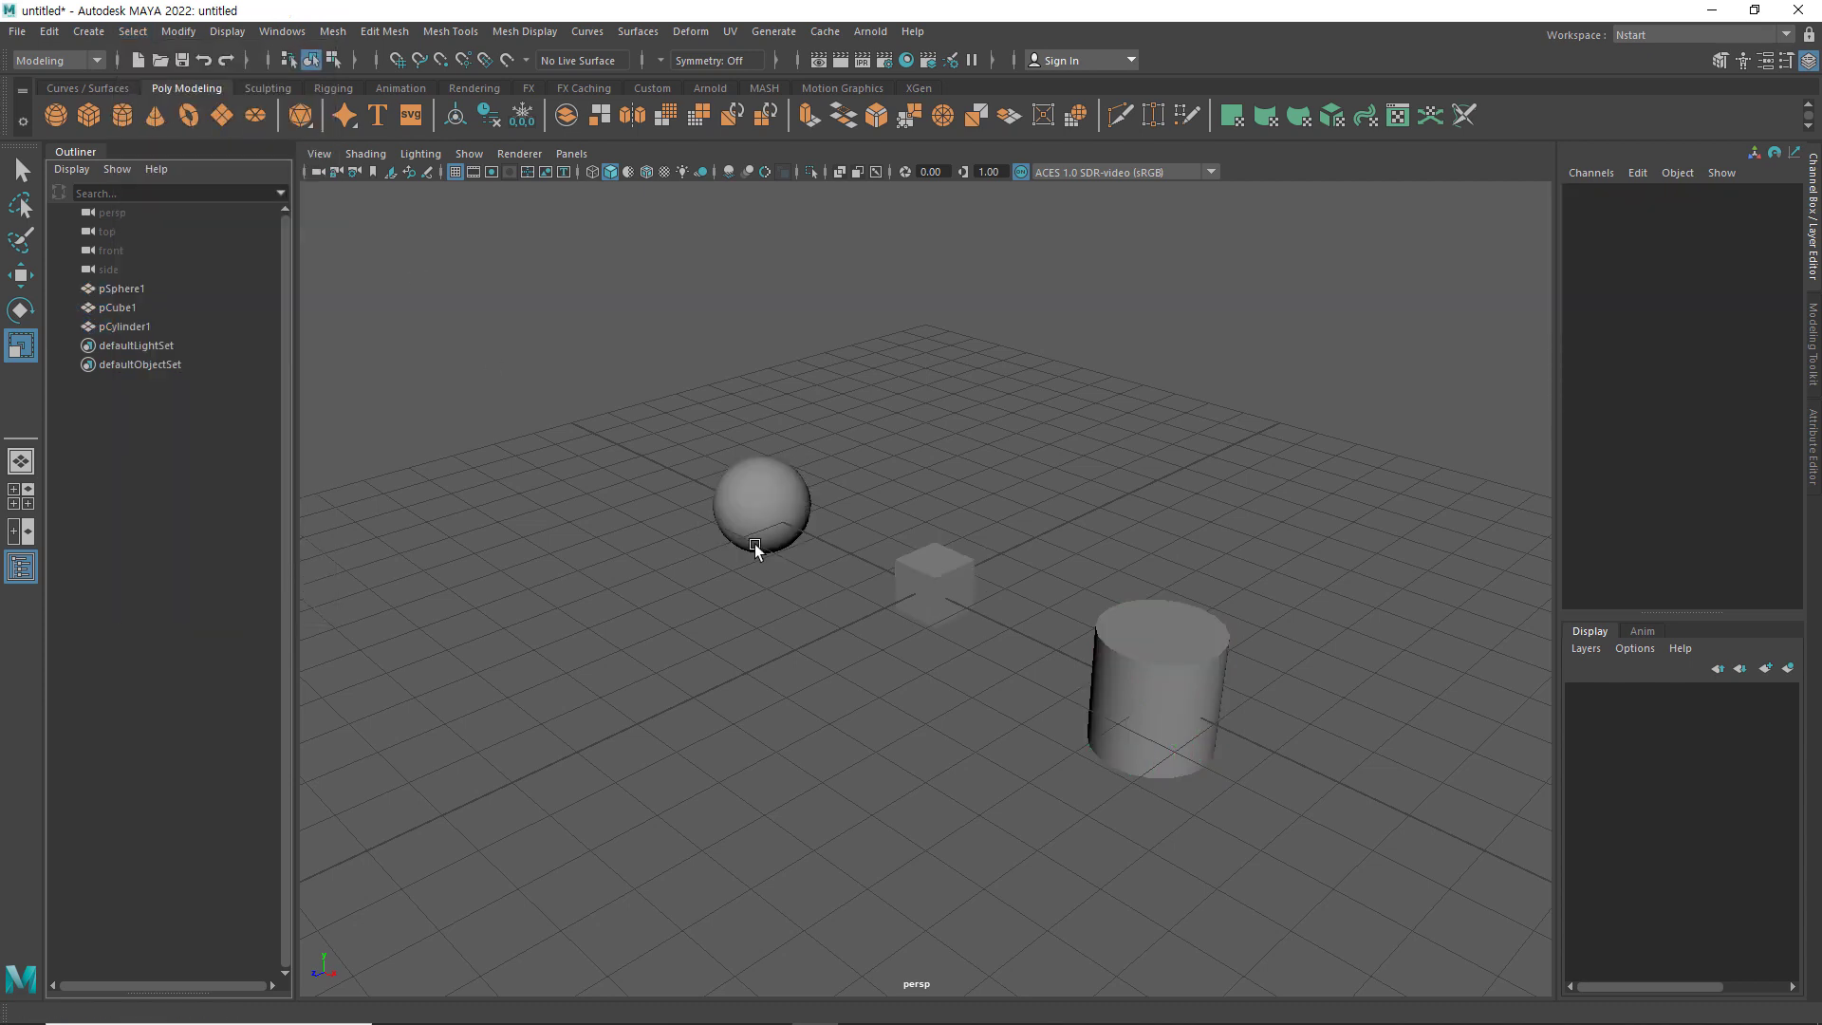
Select the sphere, invert the selection to the cube and cylinder with Inverse, and clear the selection
click(761, 480)
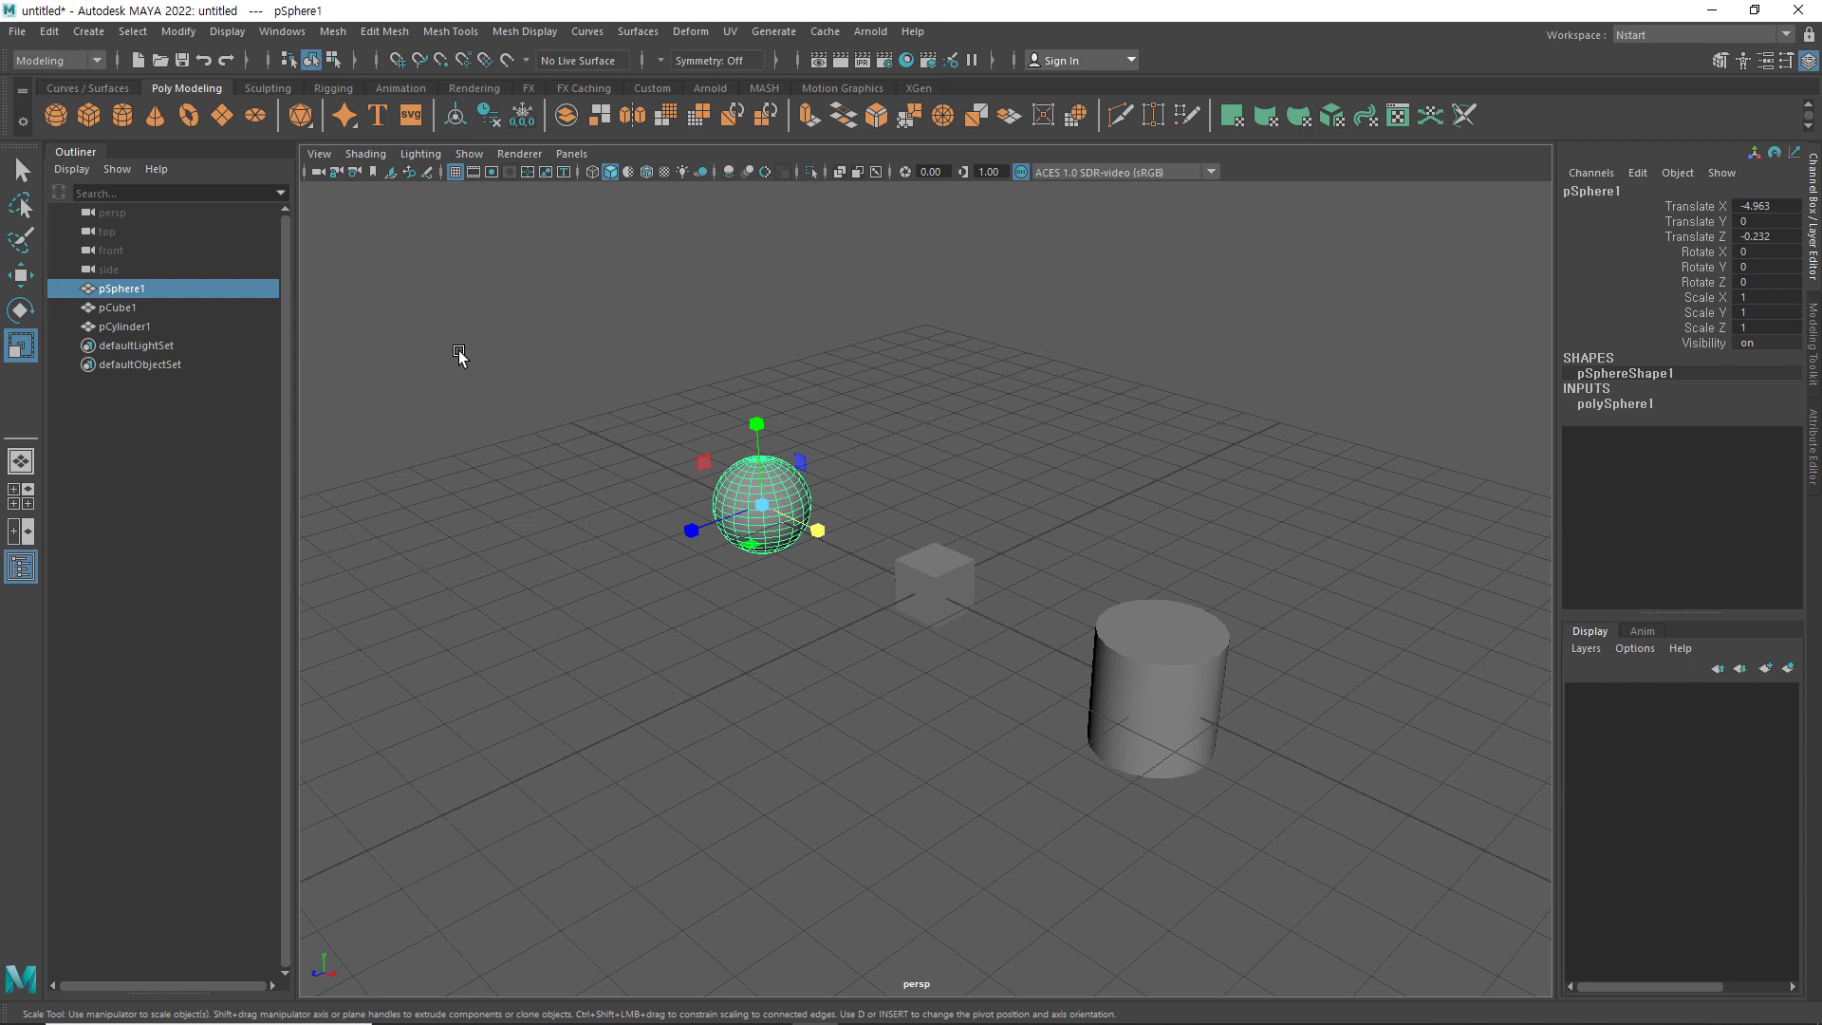
click(133, 31)
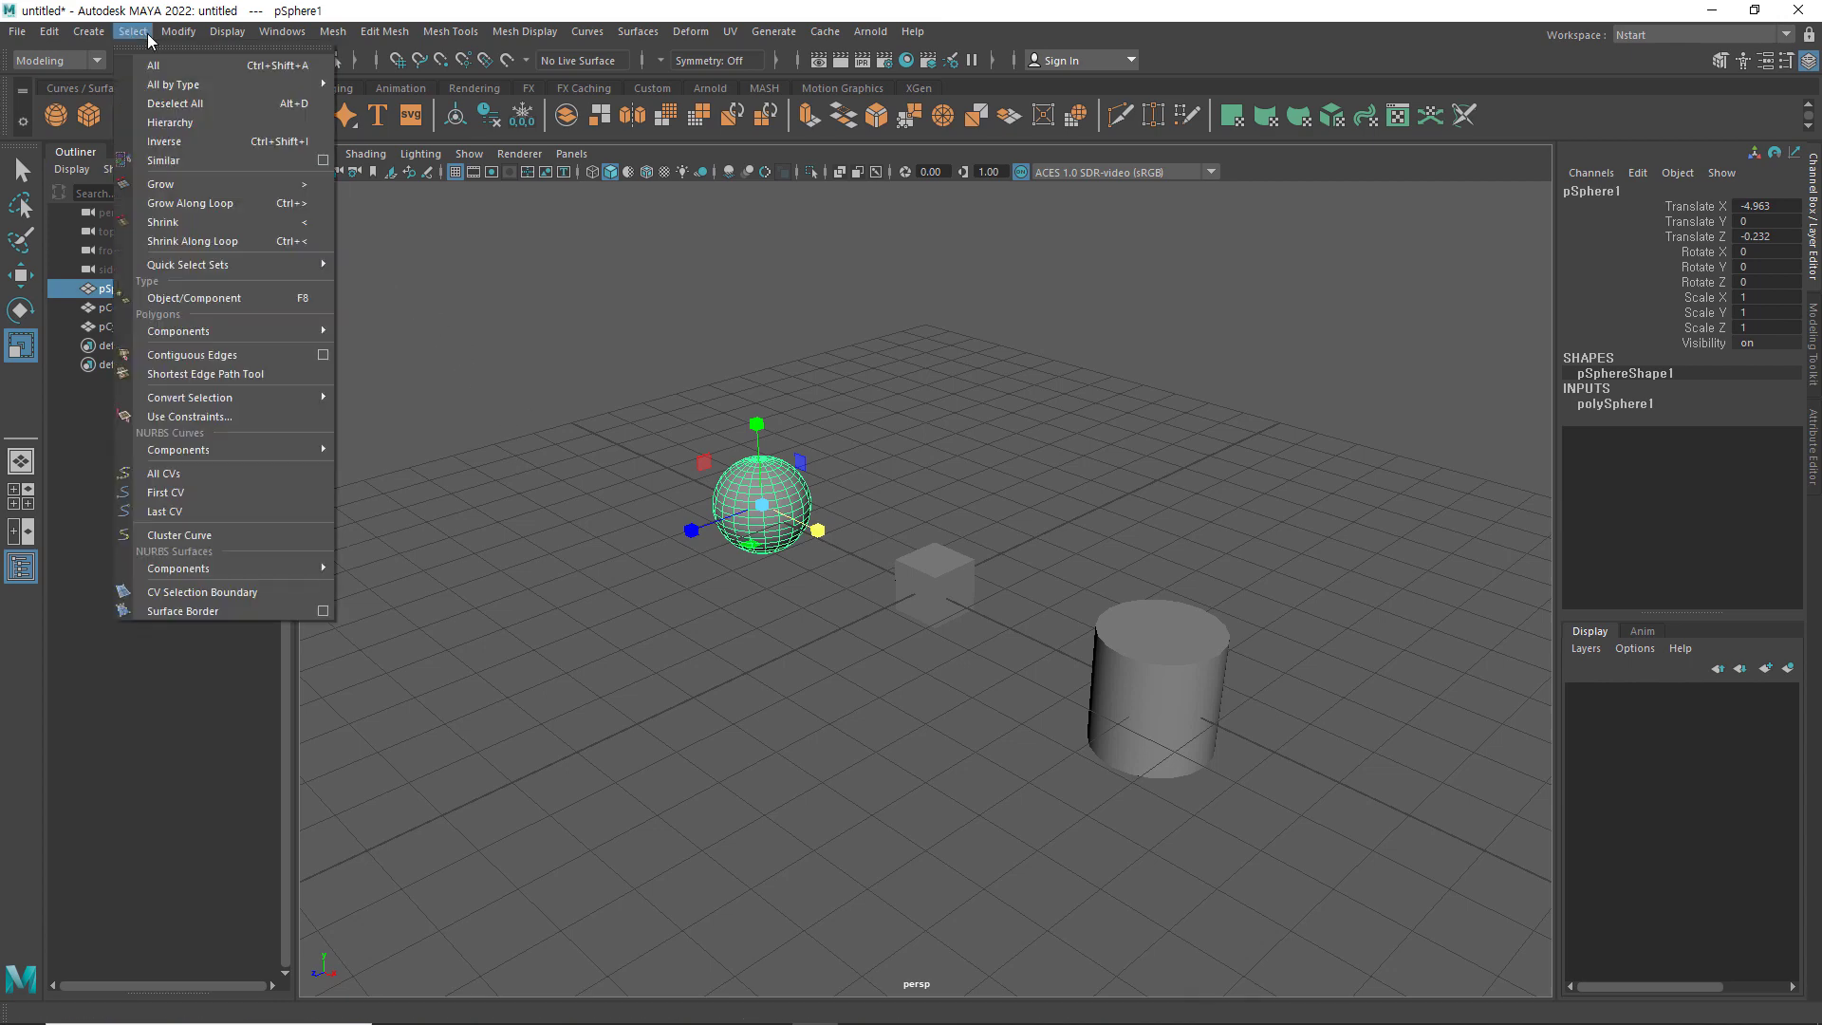
click(202, 142)
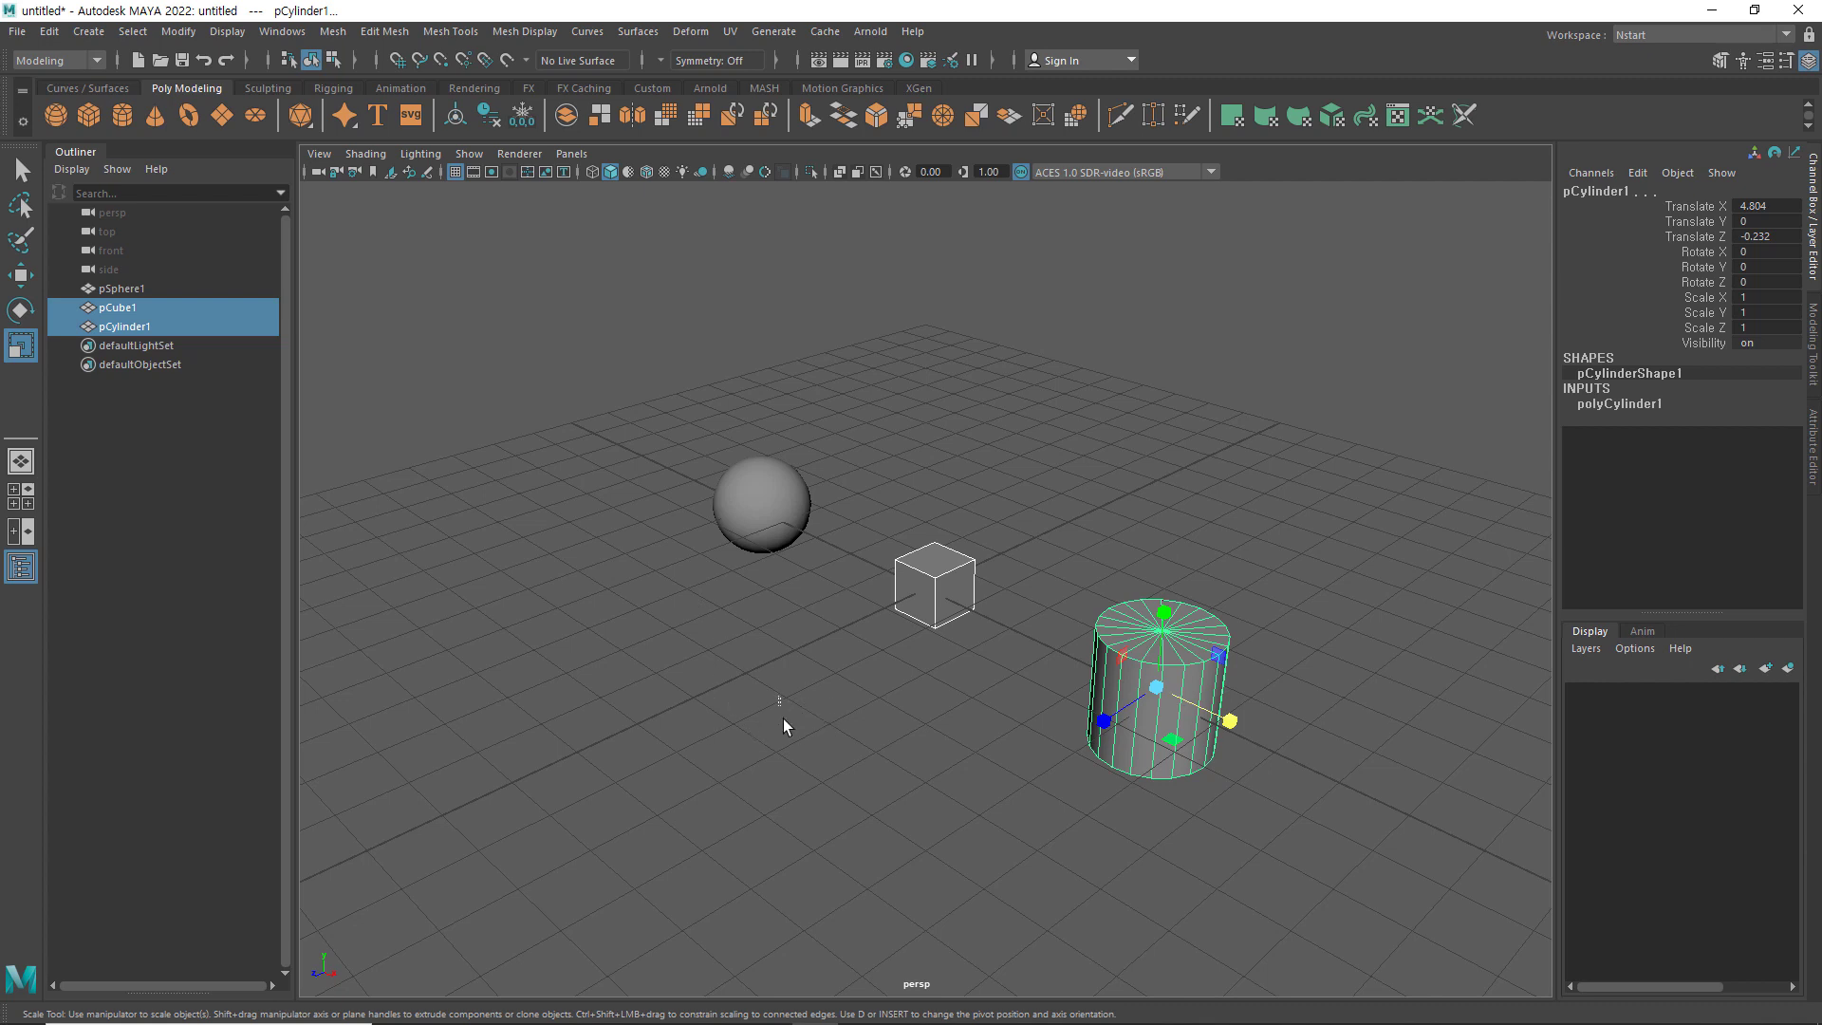
drag(782, 721, 799, 749)
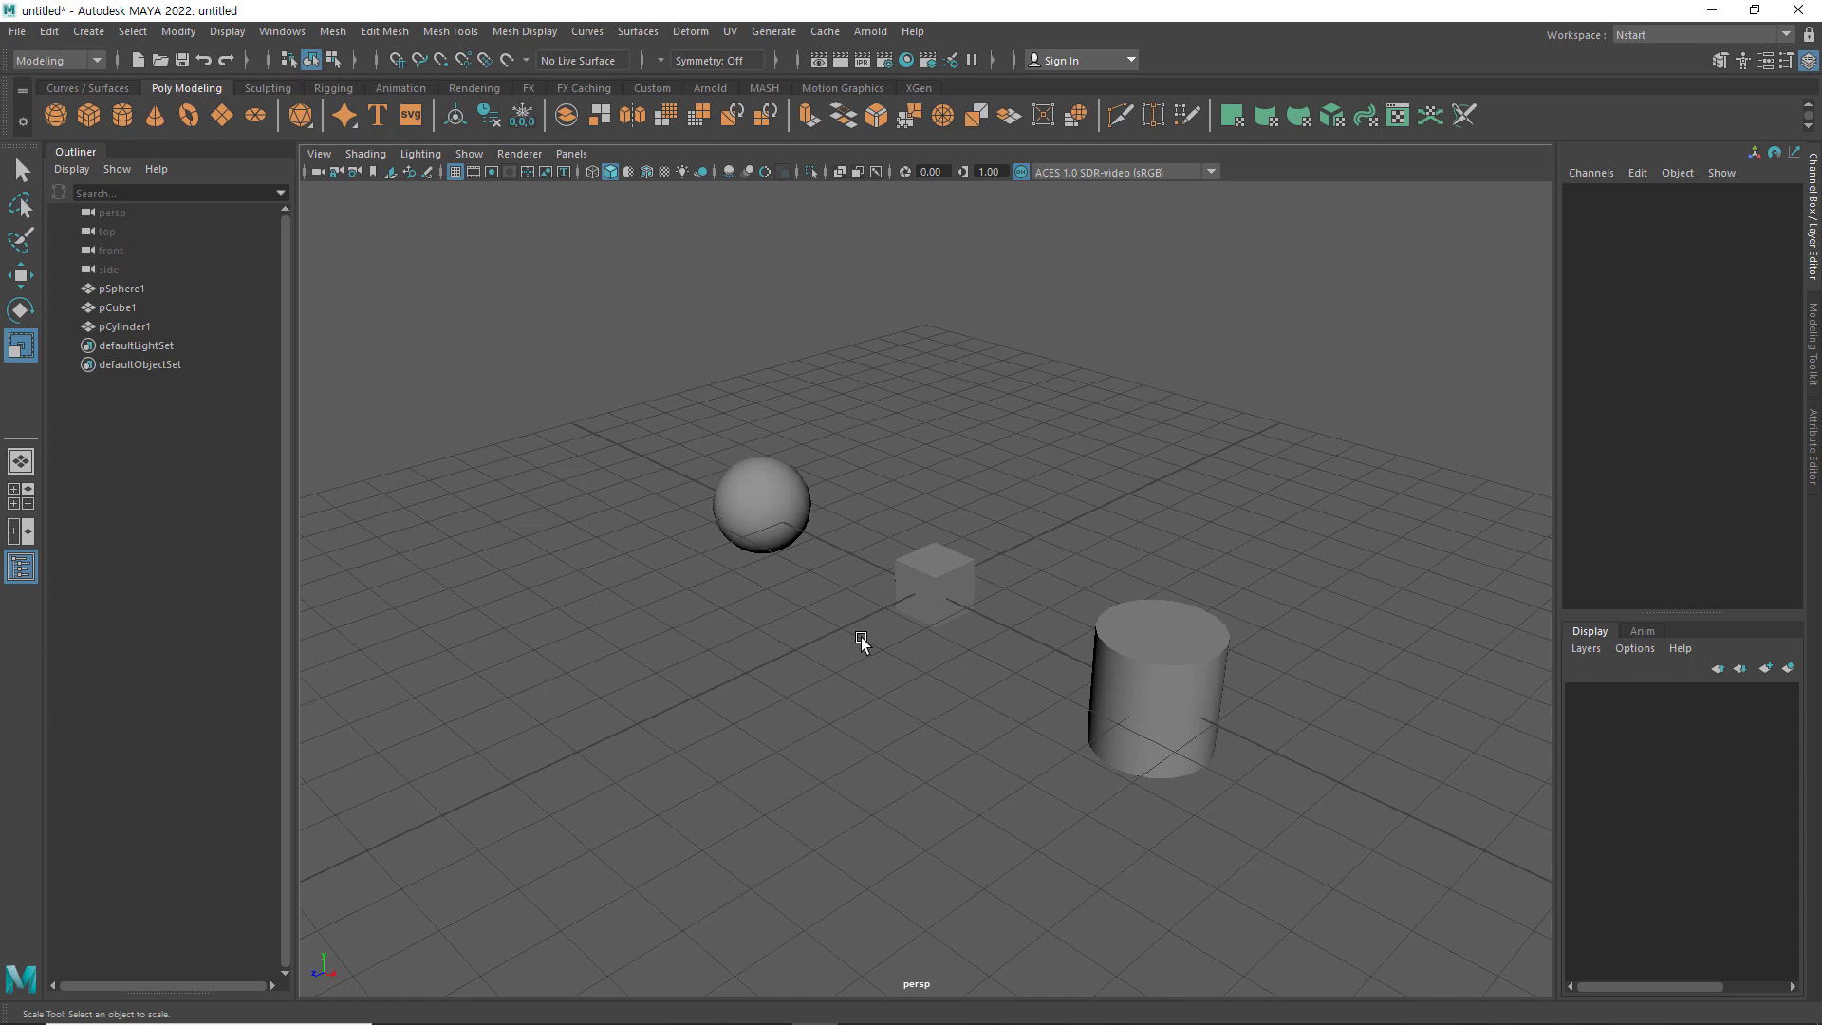
Select the sphere, then the cube instead, and switch the cube to Vertex component mode
click(776, 503)
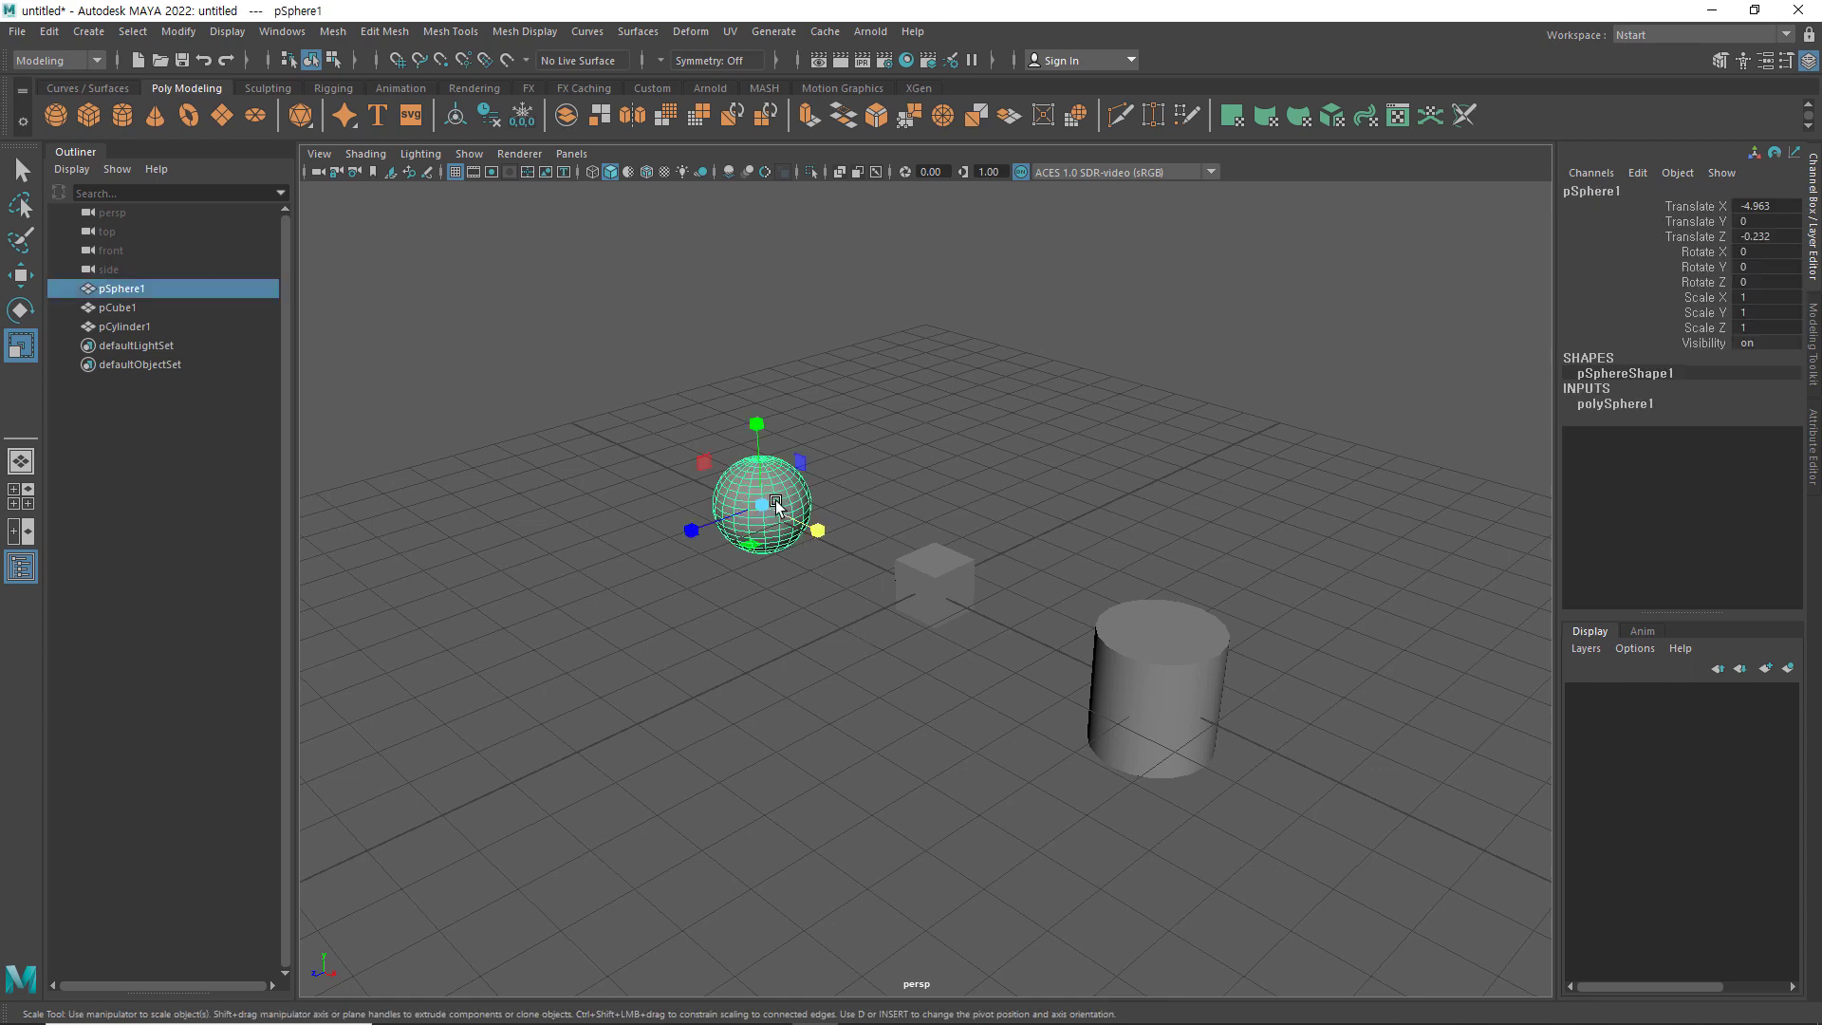
click(941, 581)
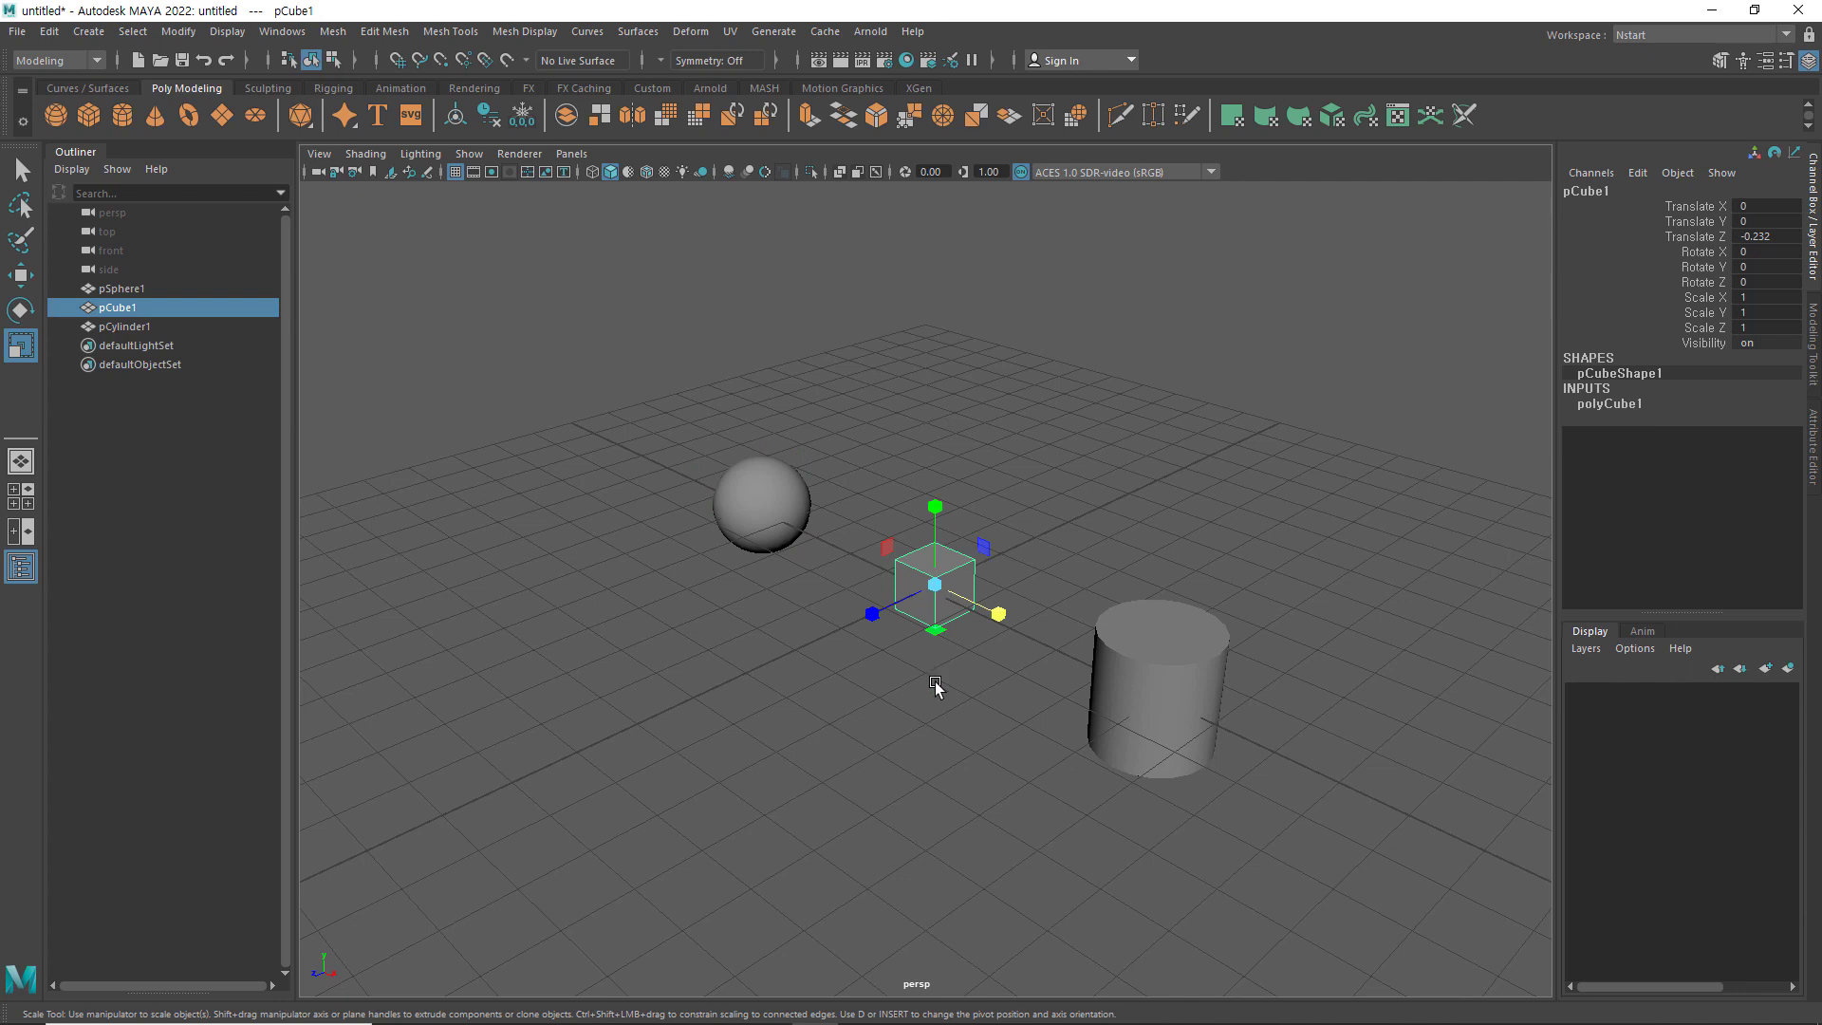
right_click(953, 563)
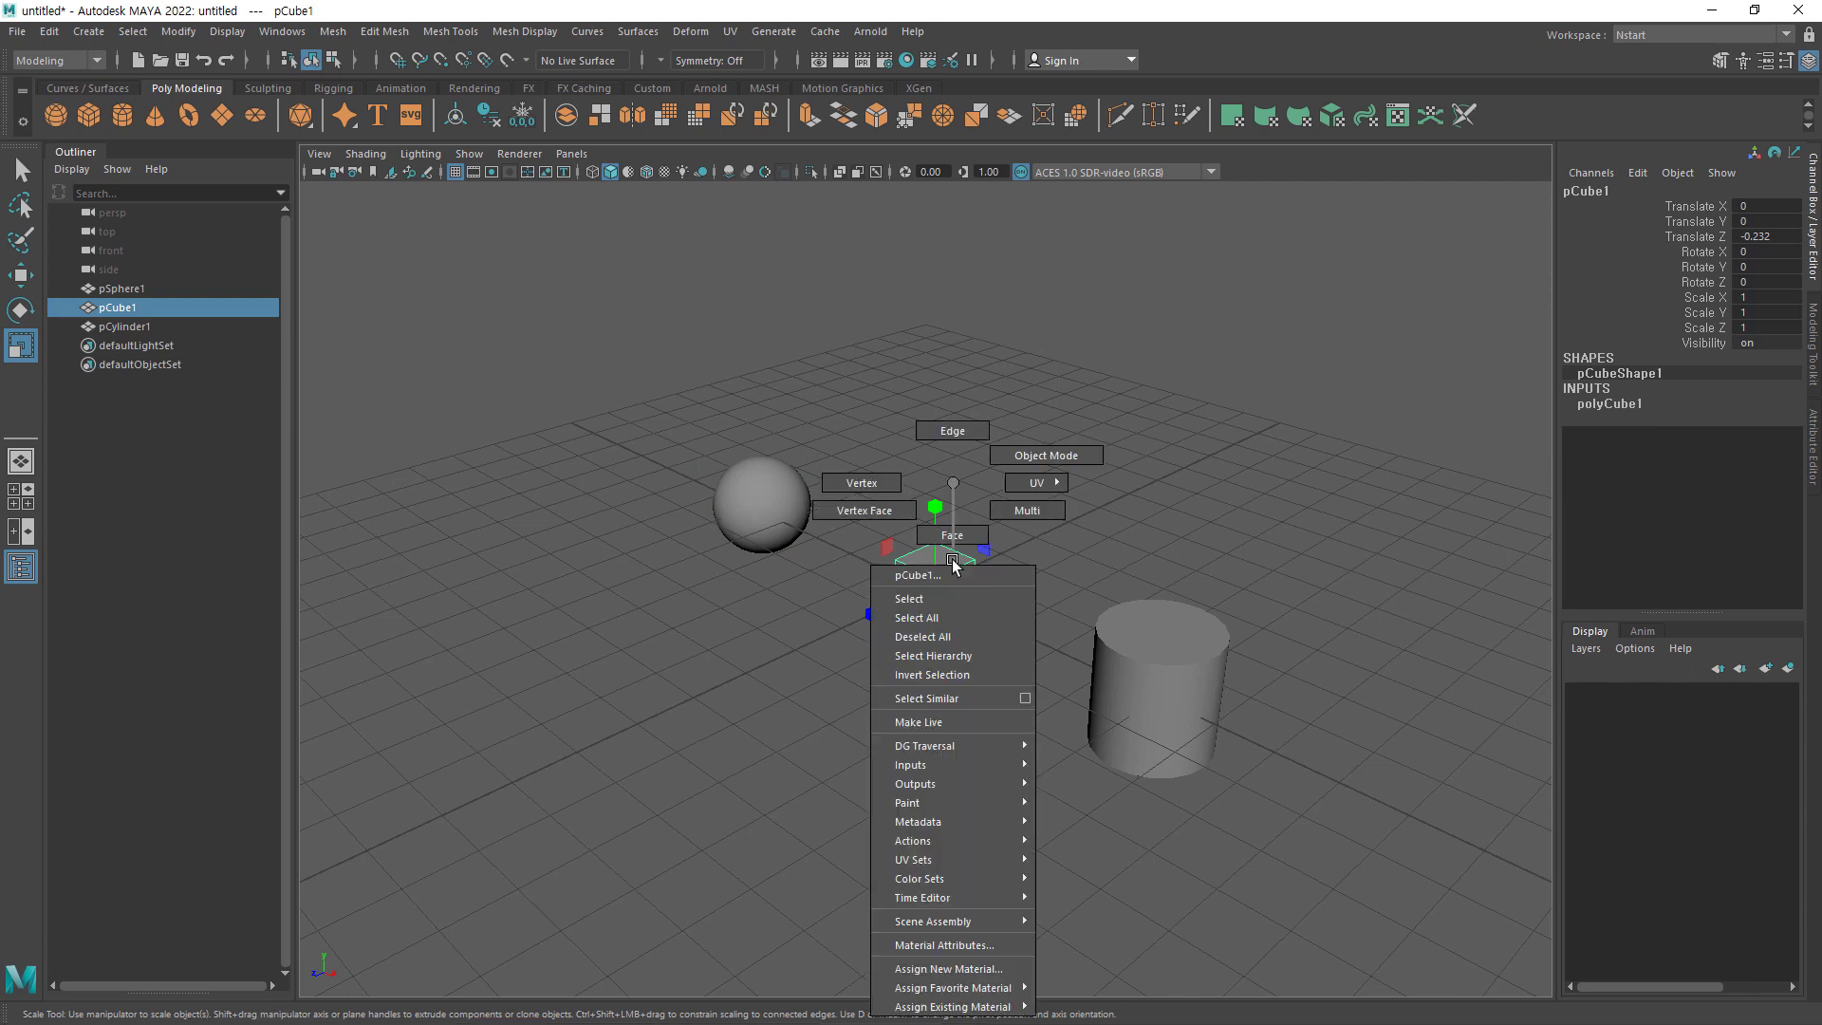
right_drag(954, 564, 942, 464)
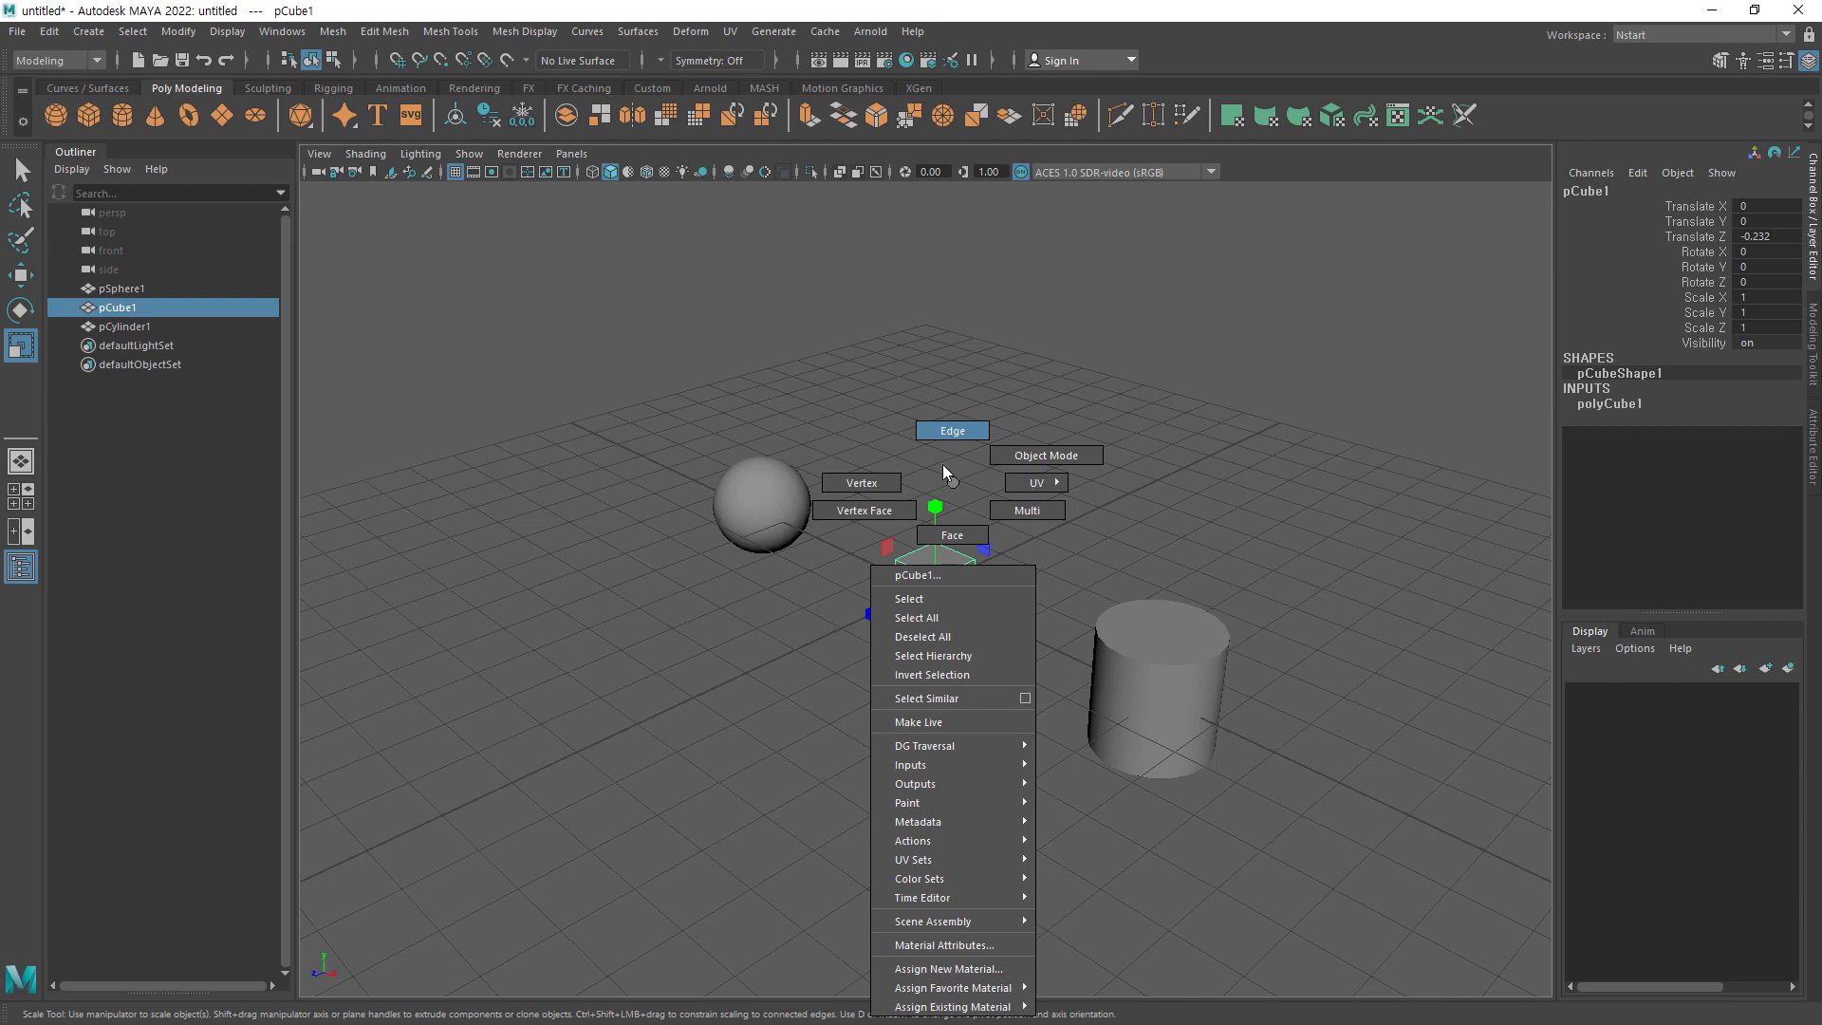
right_drag(942, 464, 886, 493)
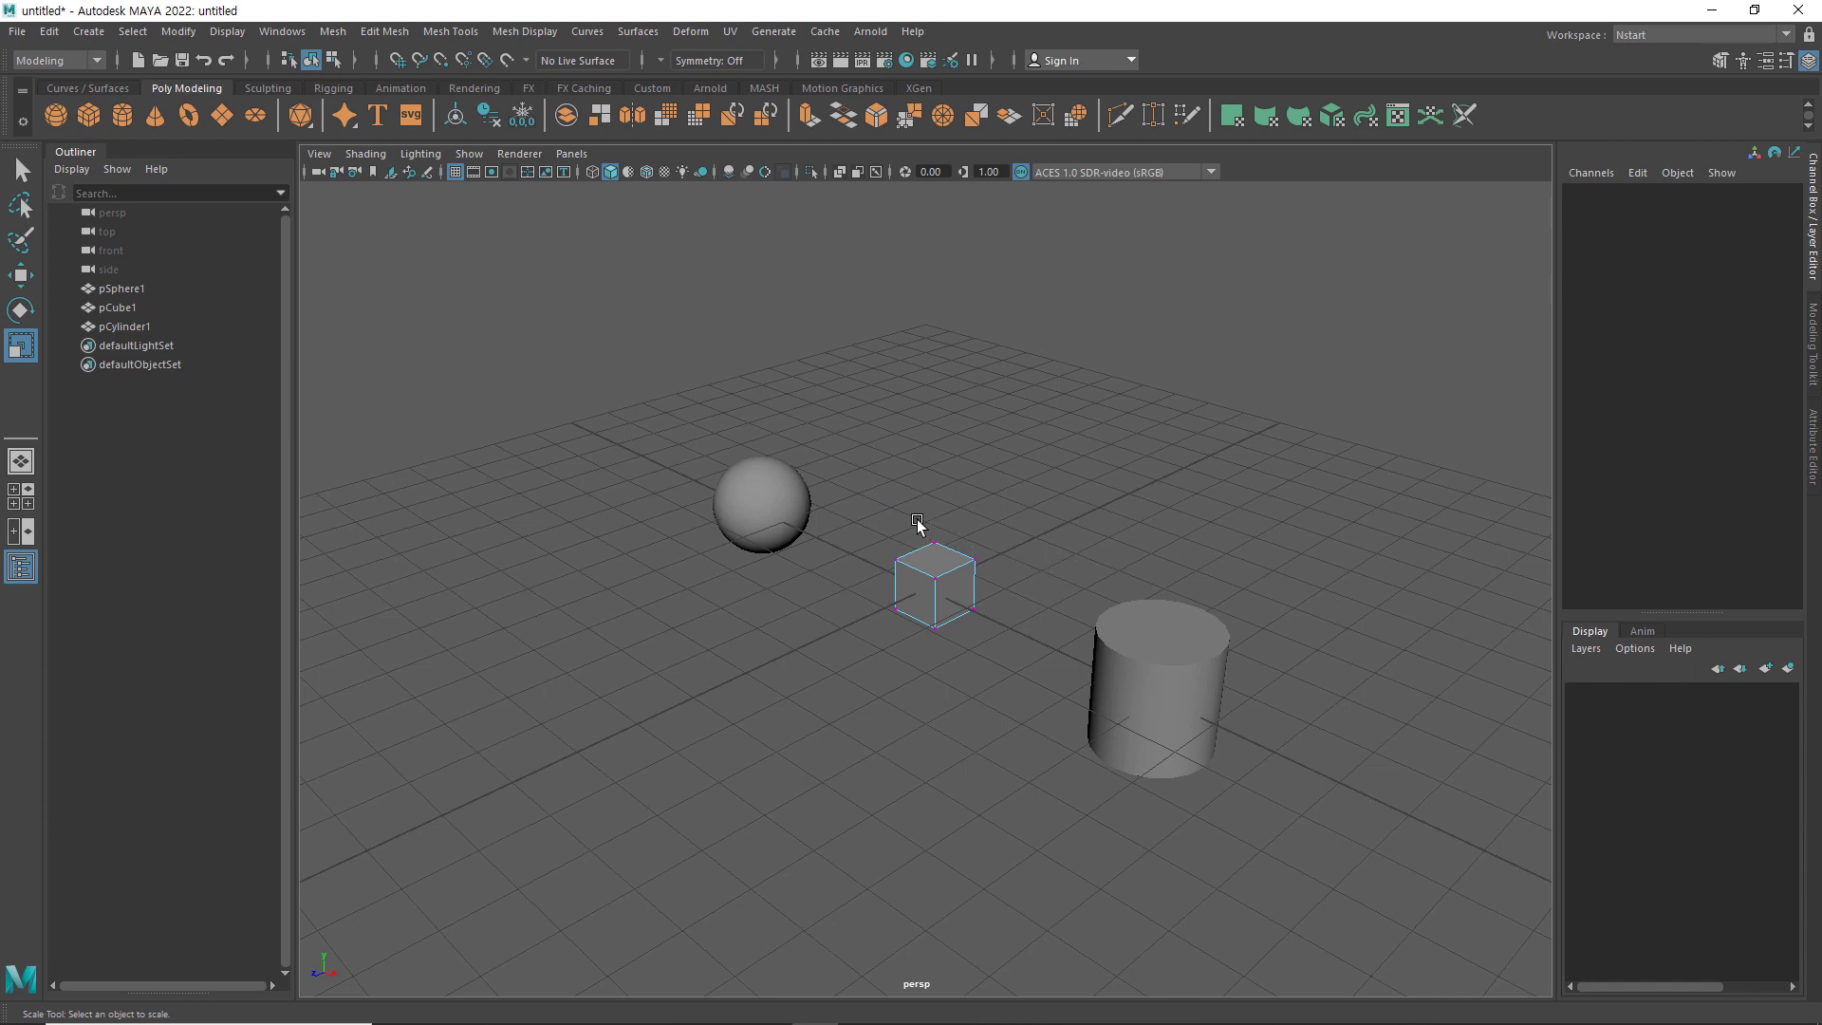
Select the cube's rear top vertex, clear it, and repeat the selection and clearing with the Select Tool
click(935, 543)
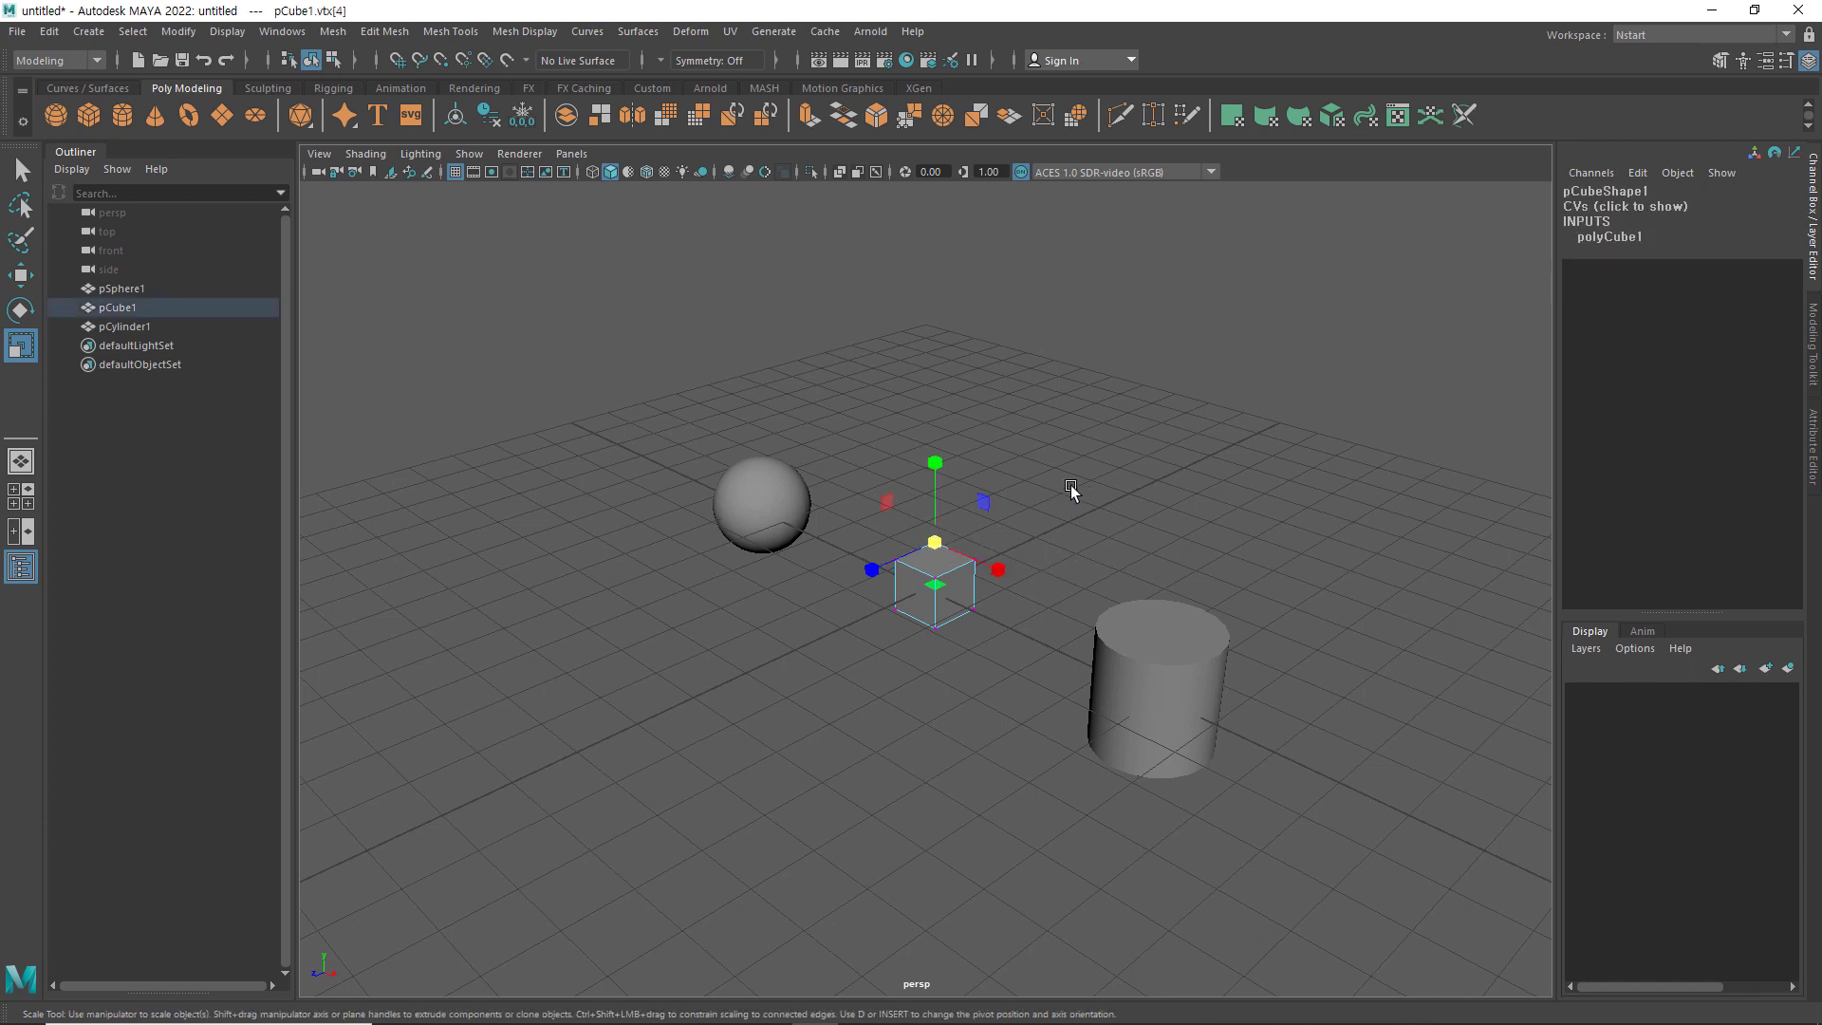
click(1070, 486)
click(21, 171)
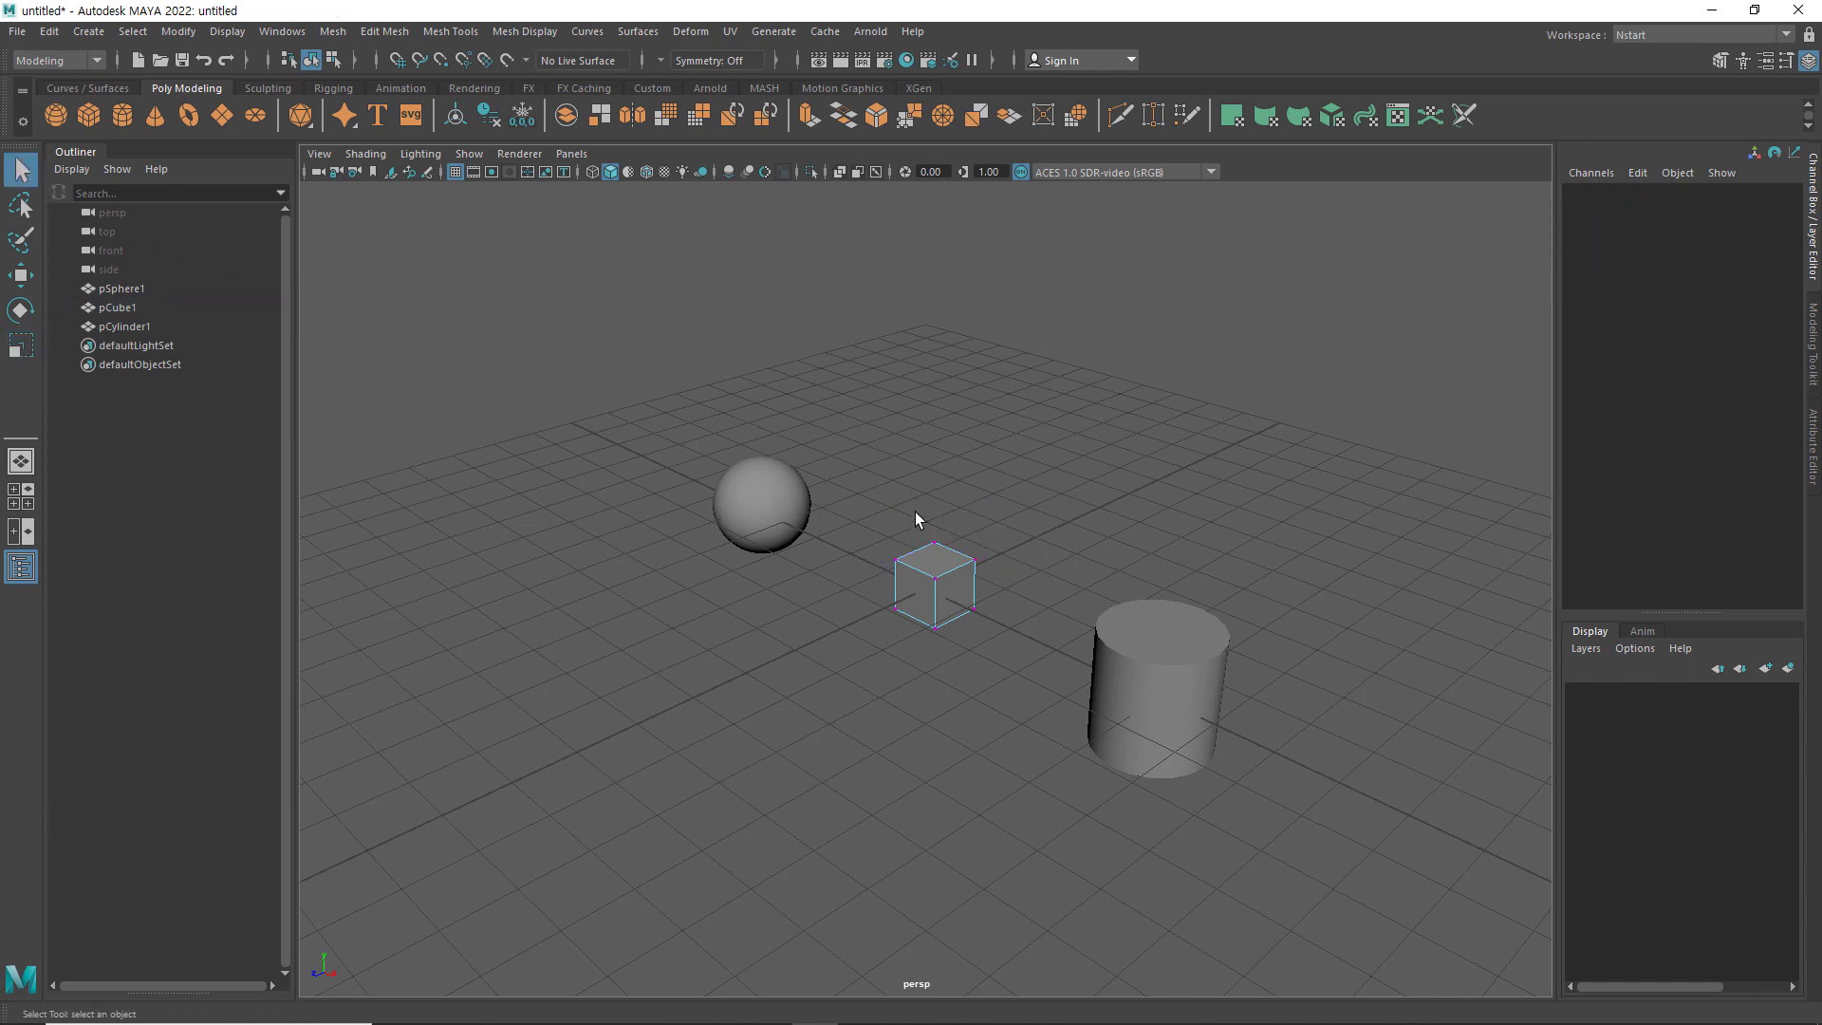
drag(941, 558, 943, 560)
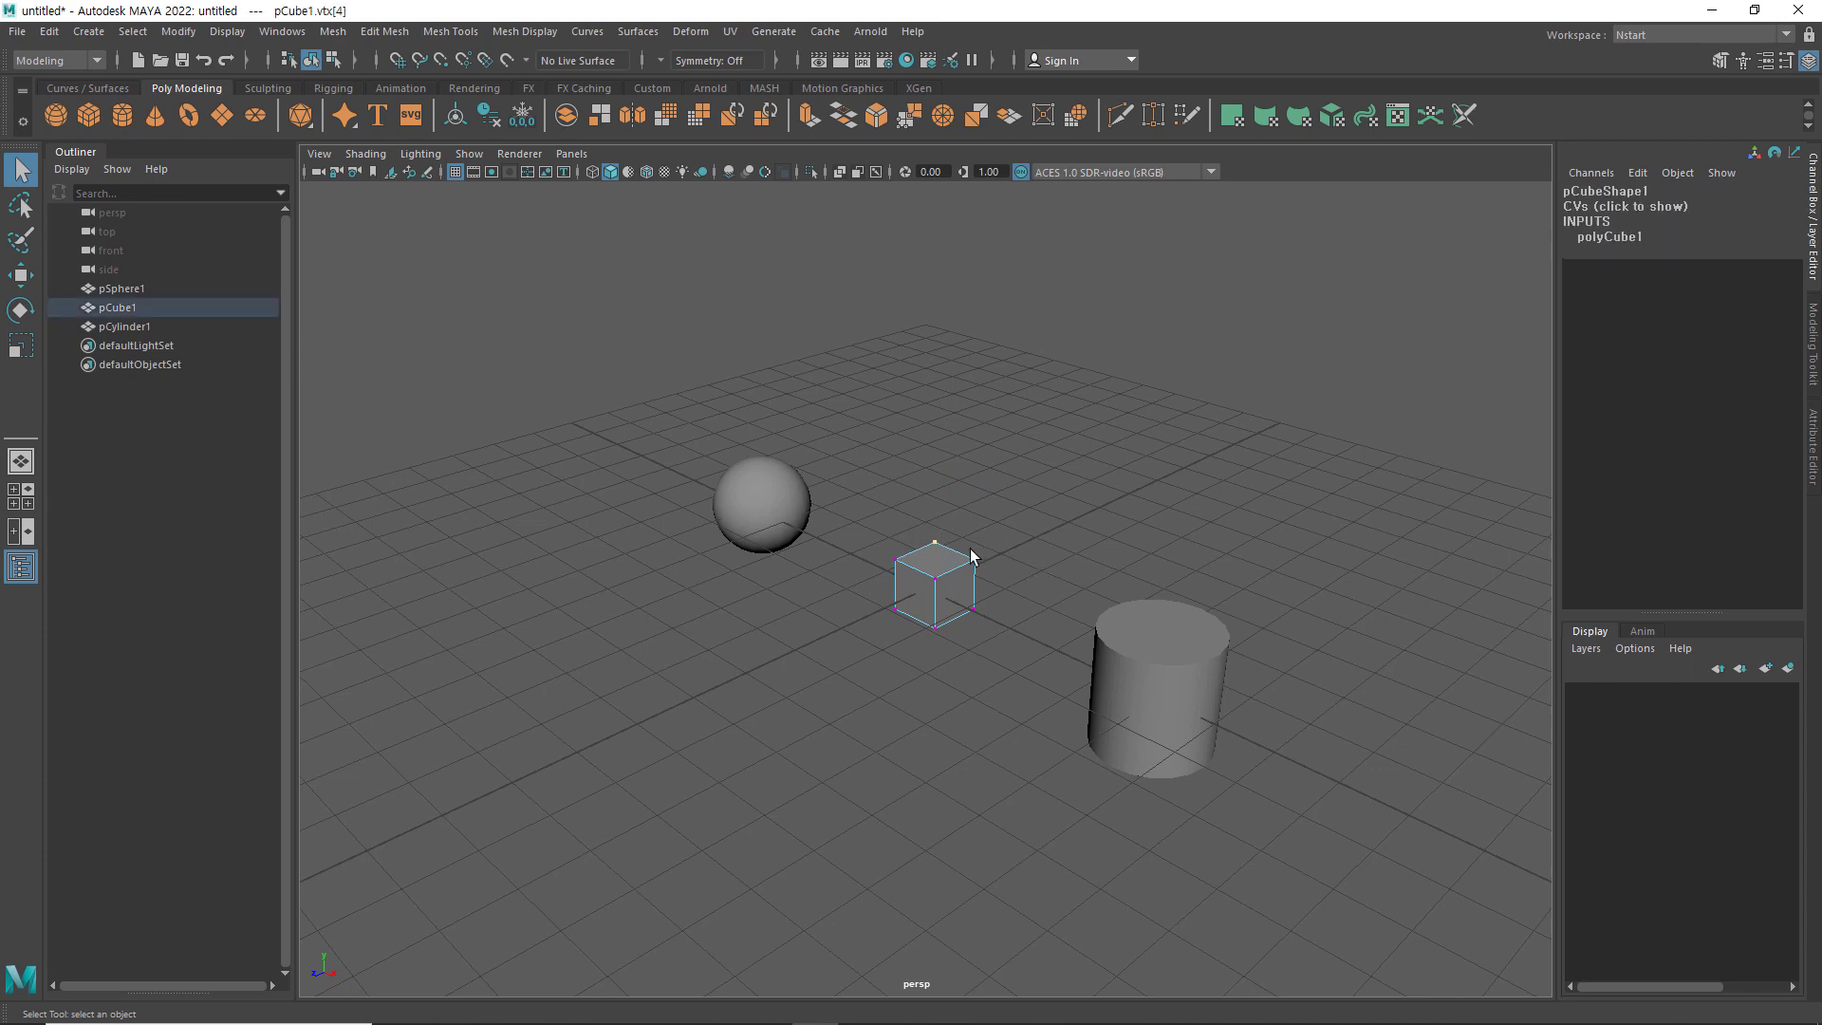
click(992, 546)
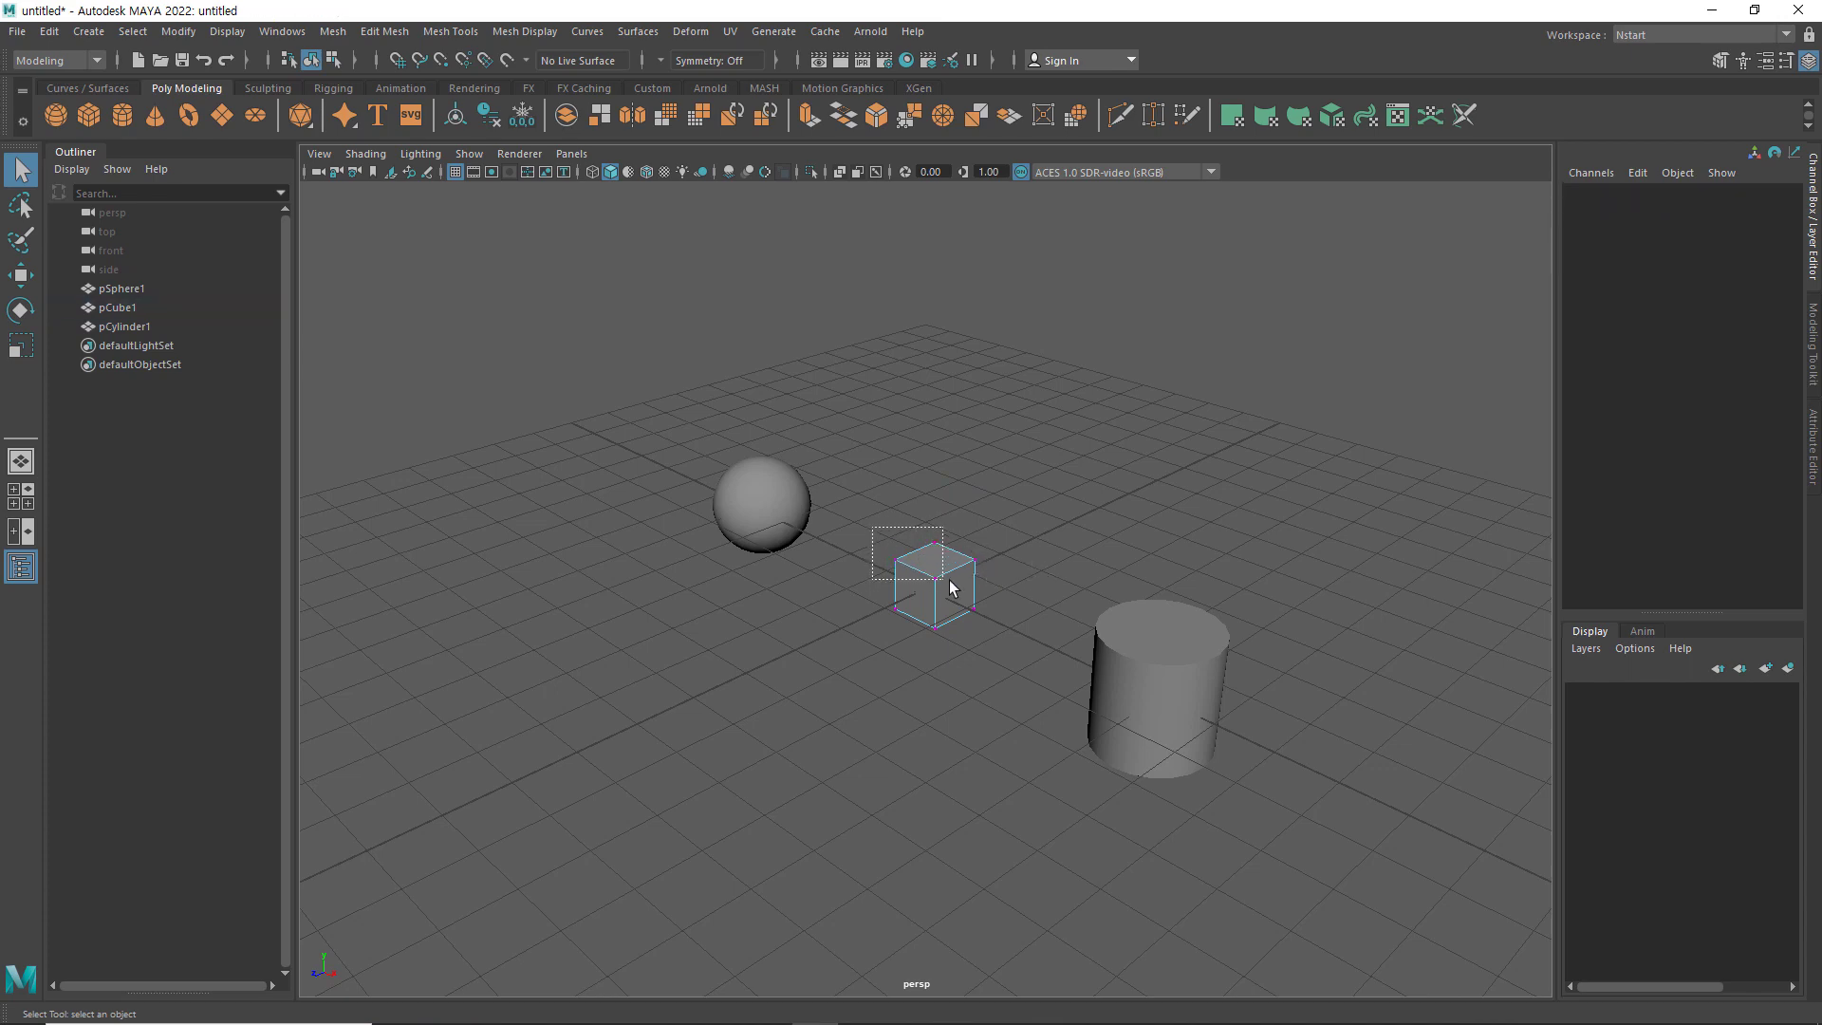
Box-select the cube's four top vertices and clear the selection, doing this twice
drag(952, 588, 998, 586)
scroll(981, 581, up, 3)
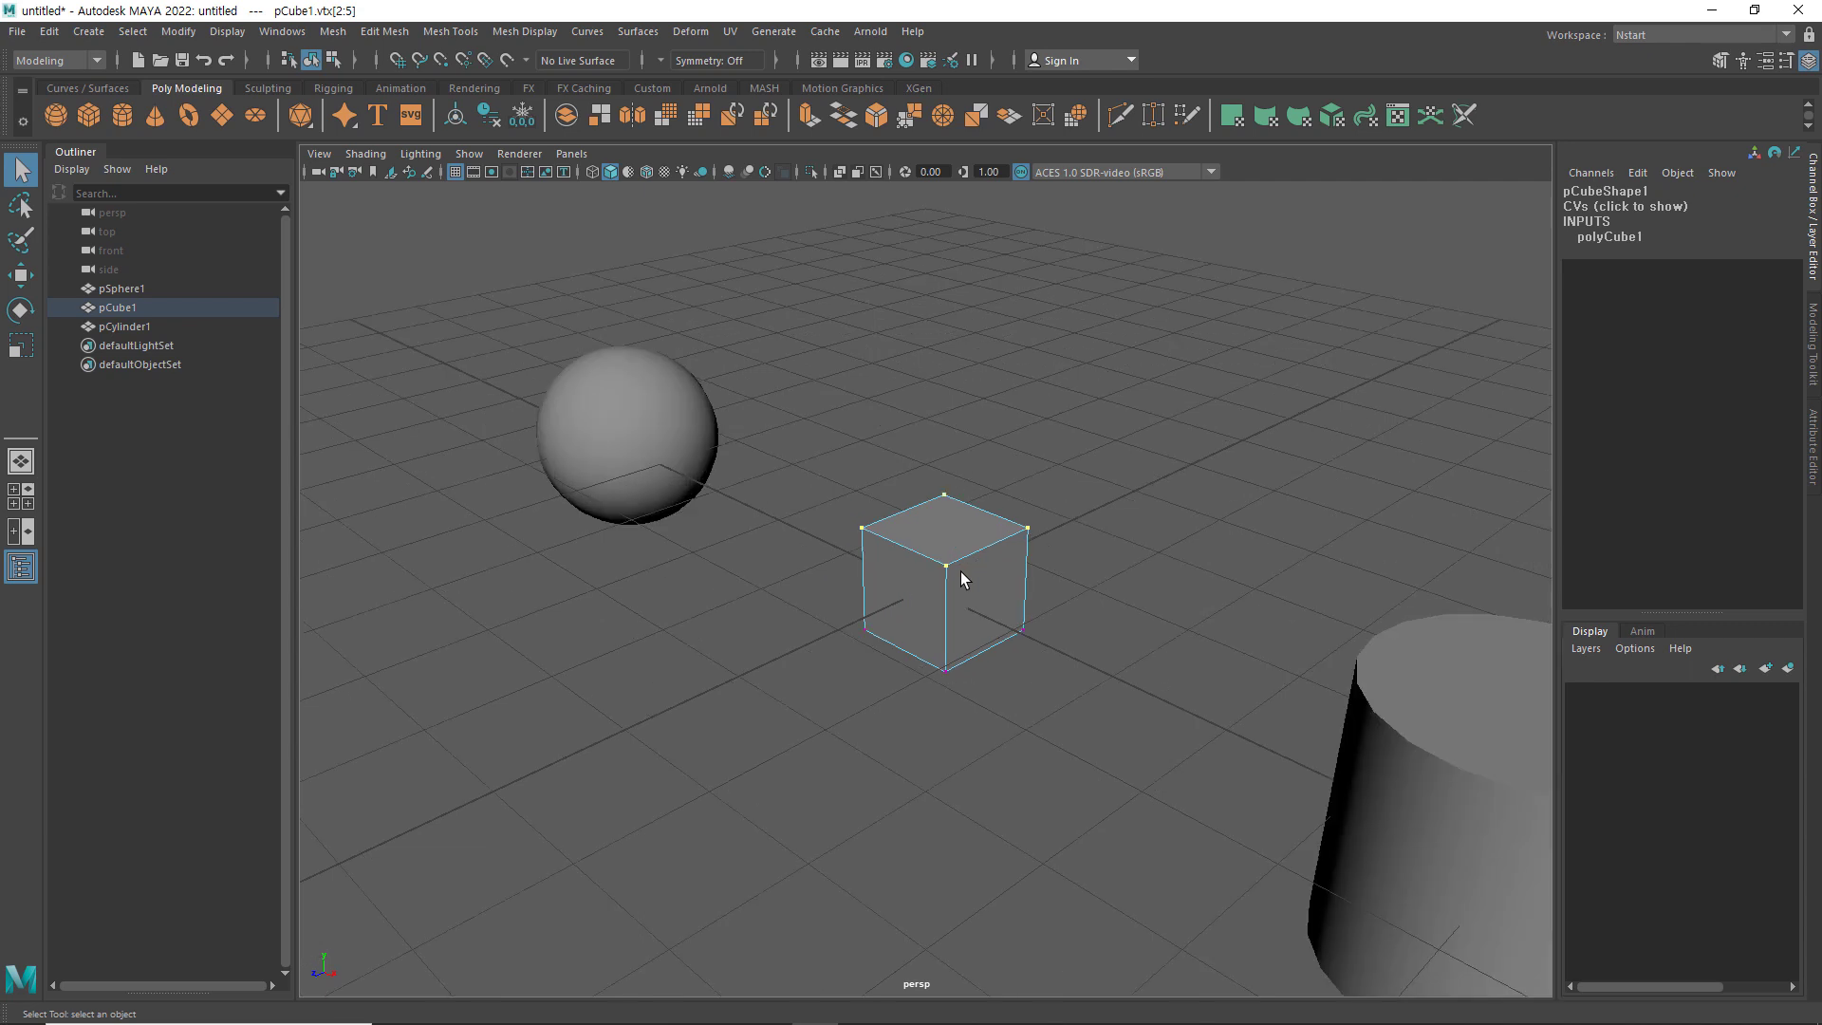
scroll(960, 571, up, 2)
click(1079, 527)
drag(838, 453, 1097, 572)
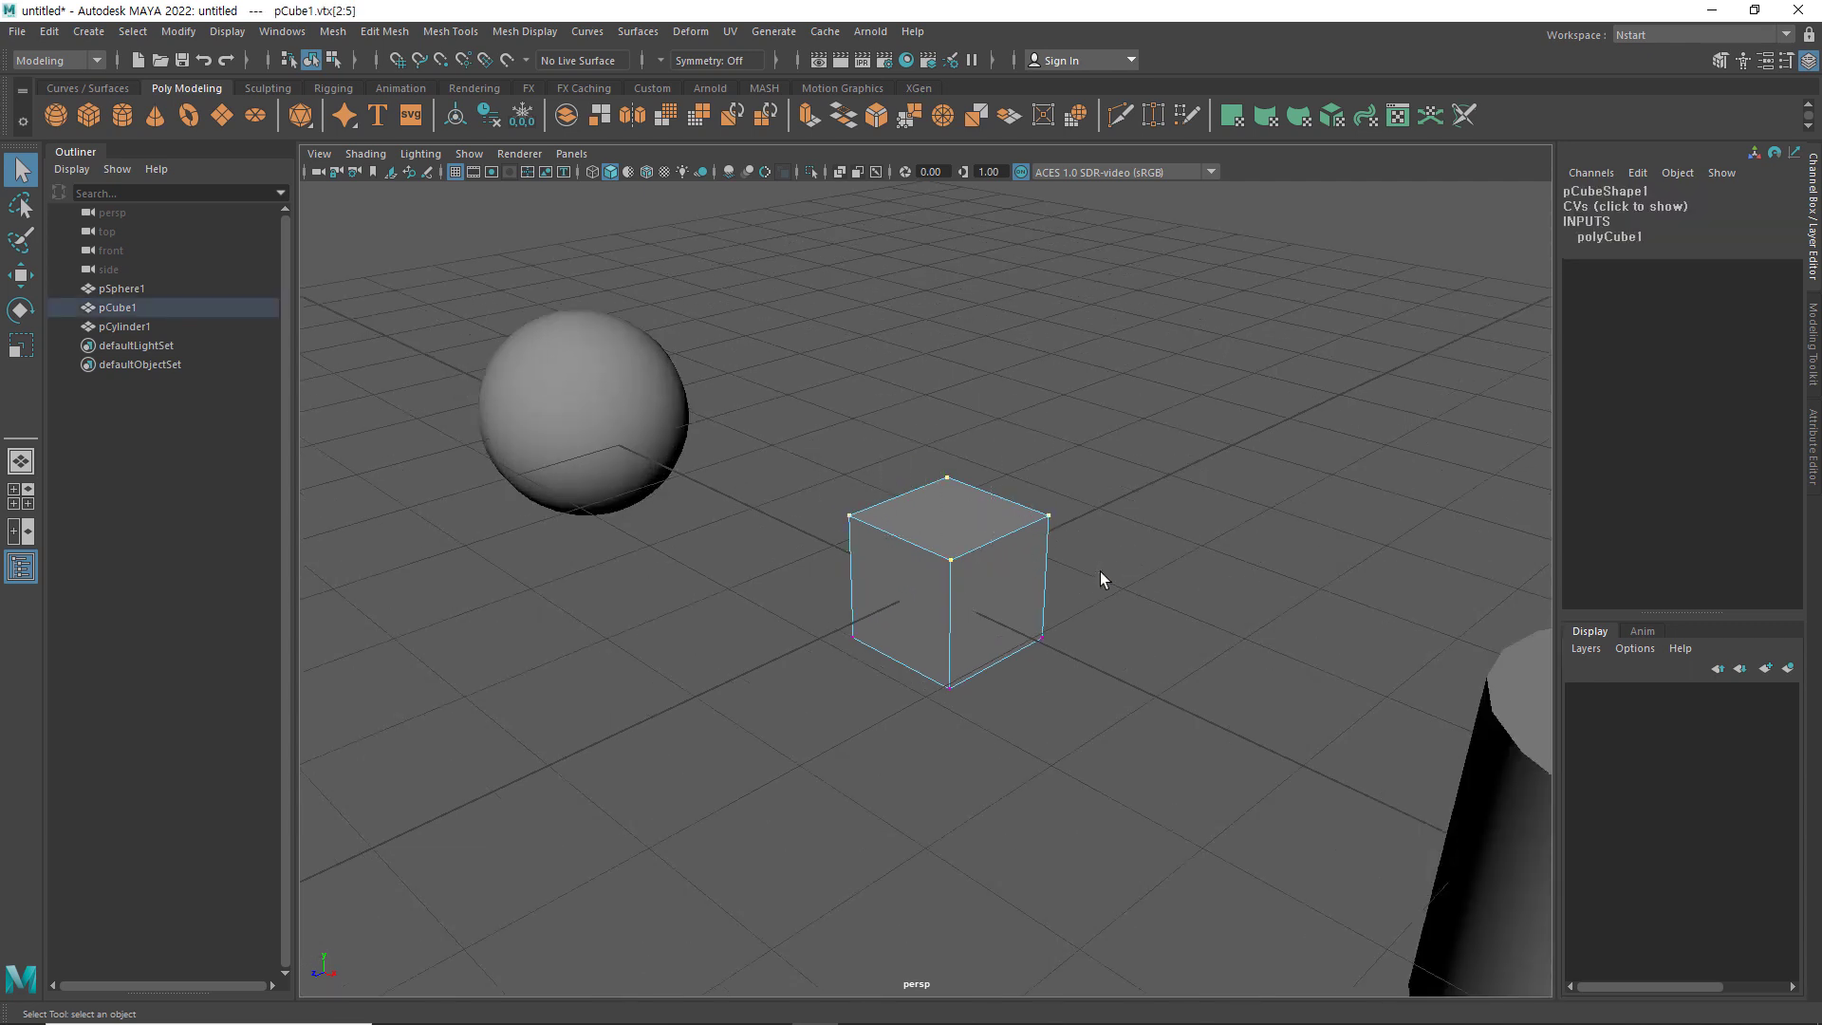
click(1100, 572)
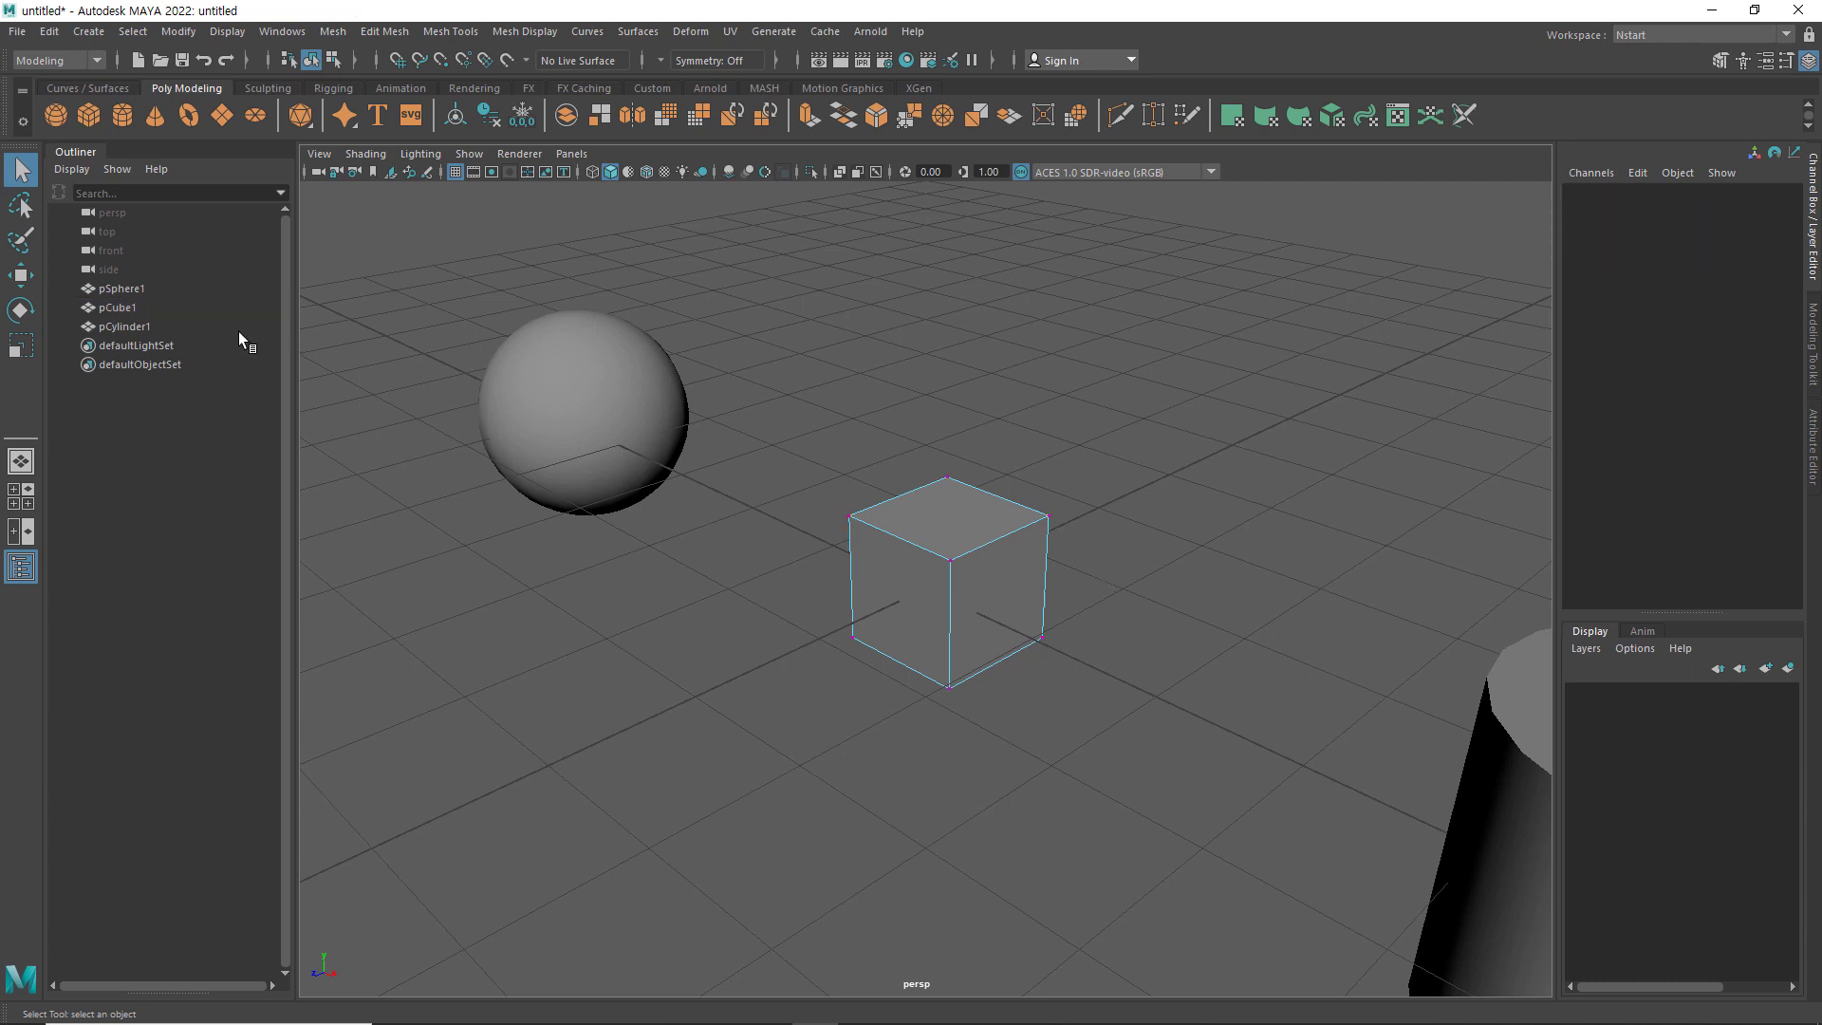
Select vertices of the cube with the Lasso Tool, ending with two adjacent bottom vertices, and clear the selection
click(22, 205)
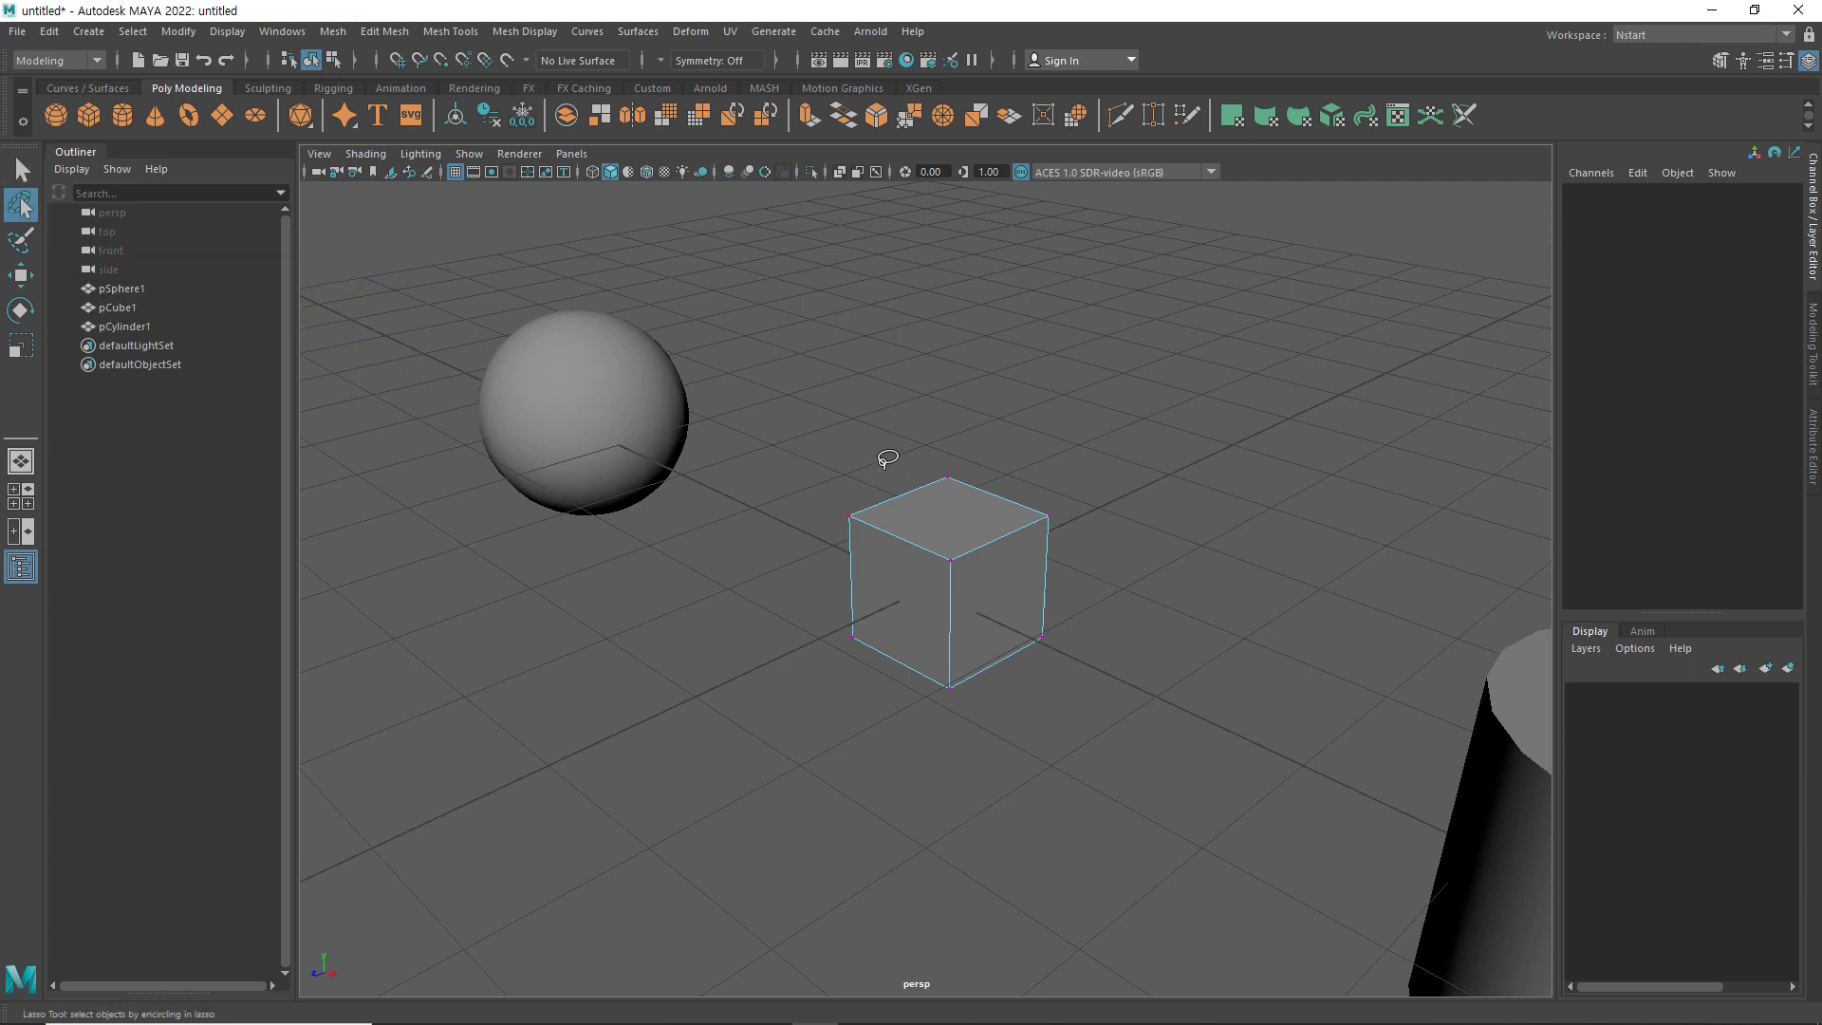
mouse_move(887, 459)
mouse_down()
mouse_move(828, 536)
mouse_move(925, 593)
mouse_move(1034, 557)
mouse_move(1034, 450)
mouse_up()
mouse_move(889, 623)
mouse_down()
mouse_move(818, 642)
mouse_move(987, 726)
mouse_move(939, 638)
mouse_up()
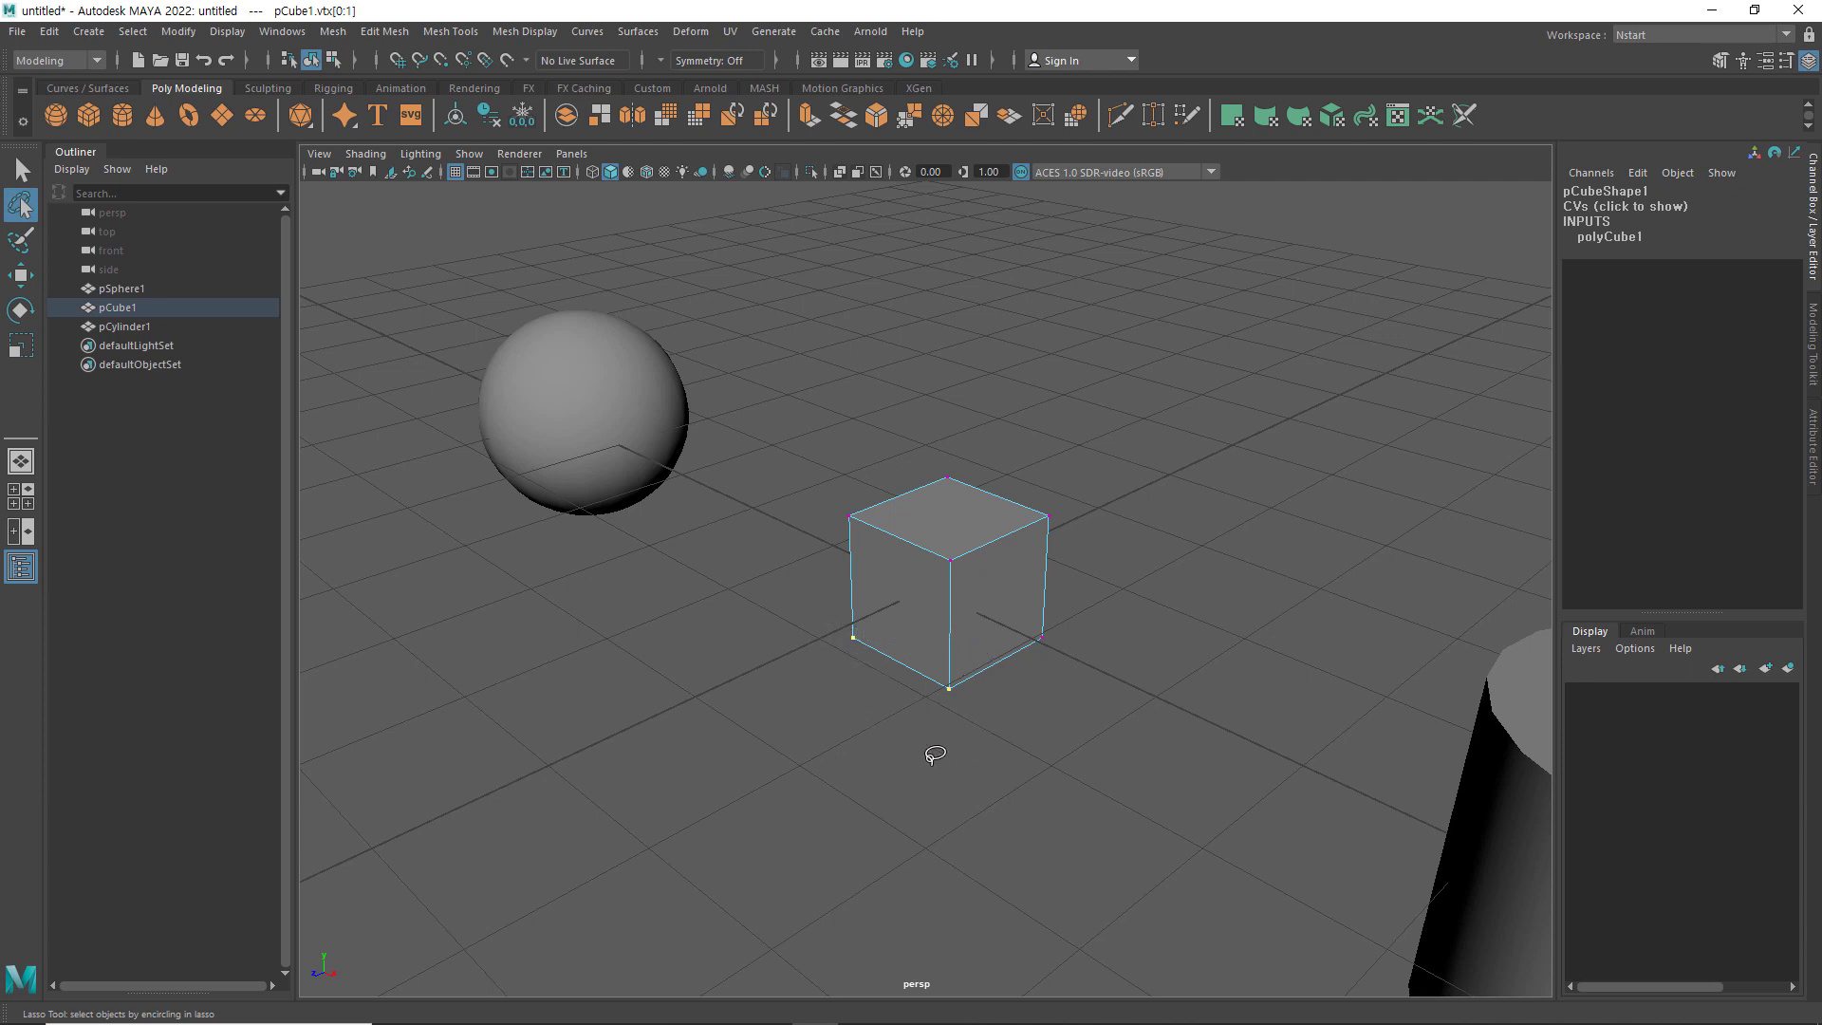
click(1032, 703)
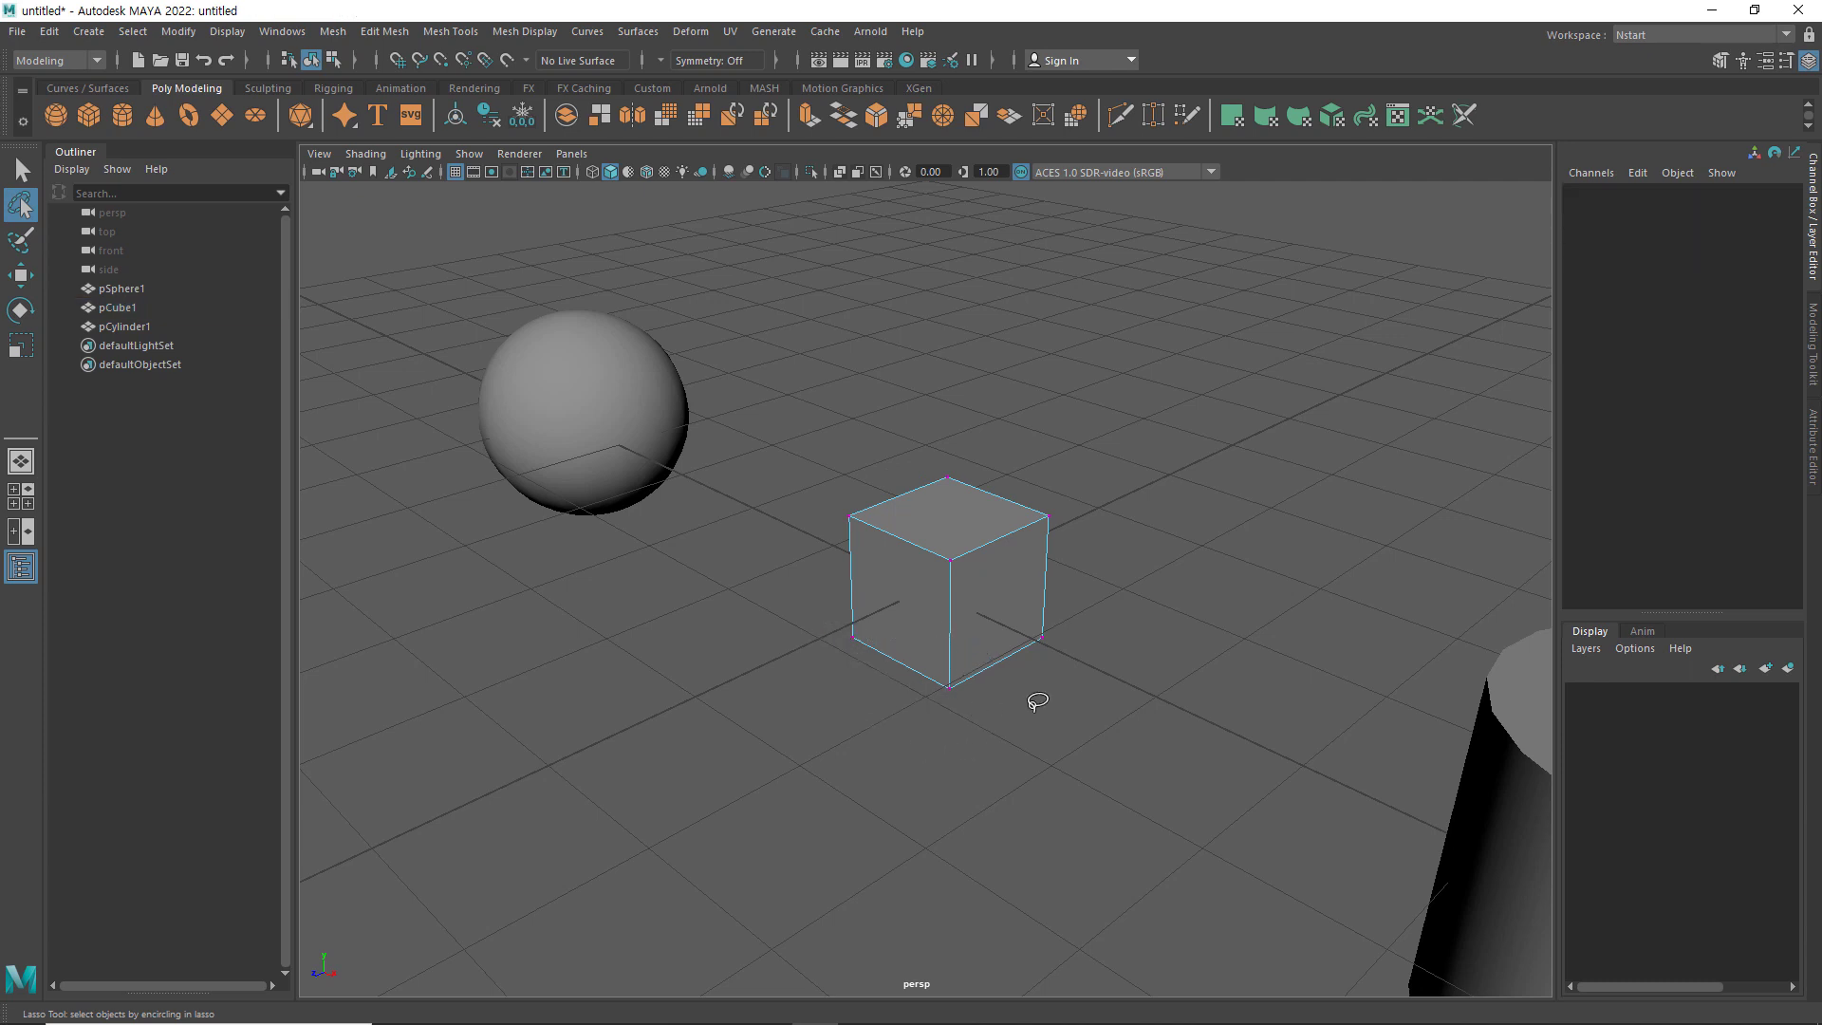
Paint over the cube's top face with the Paint Selection Tool to select its four top vertices
click(16, 243)
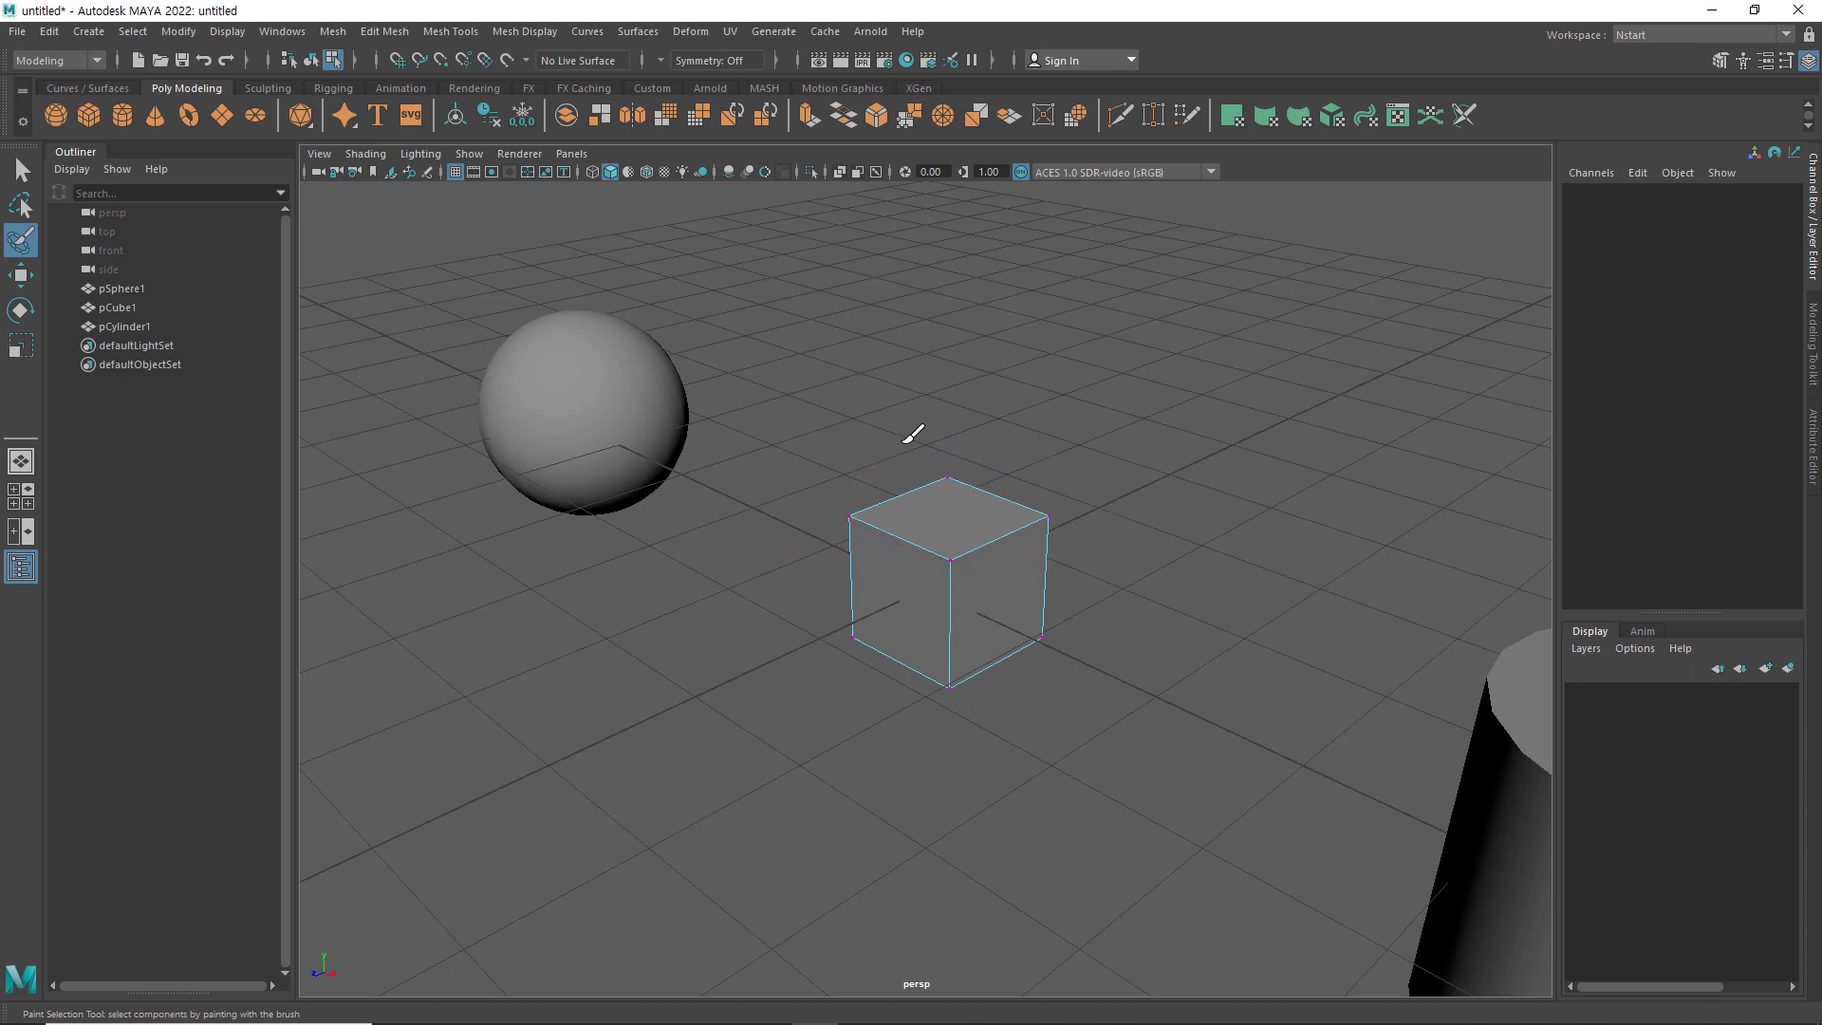
mouse_move(882, 507)
mouse_down()
mouse_move(1053, 512)
mouse_move(939, 480)
mouse_move(967, 496)
mouse_up()
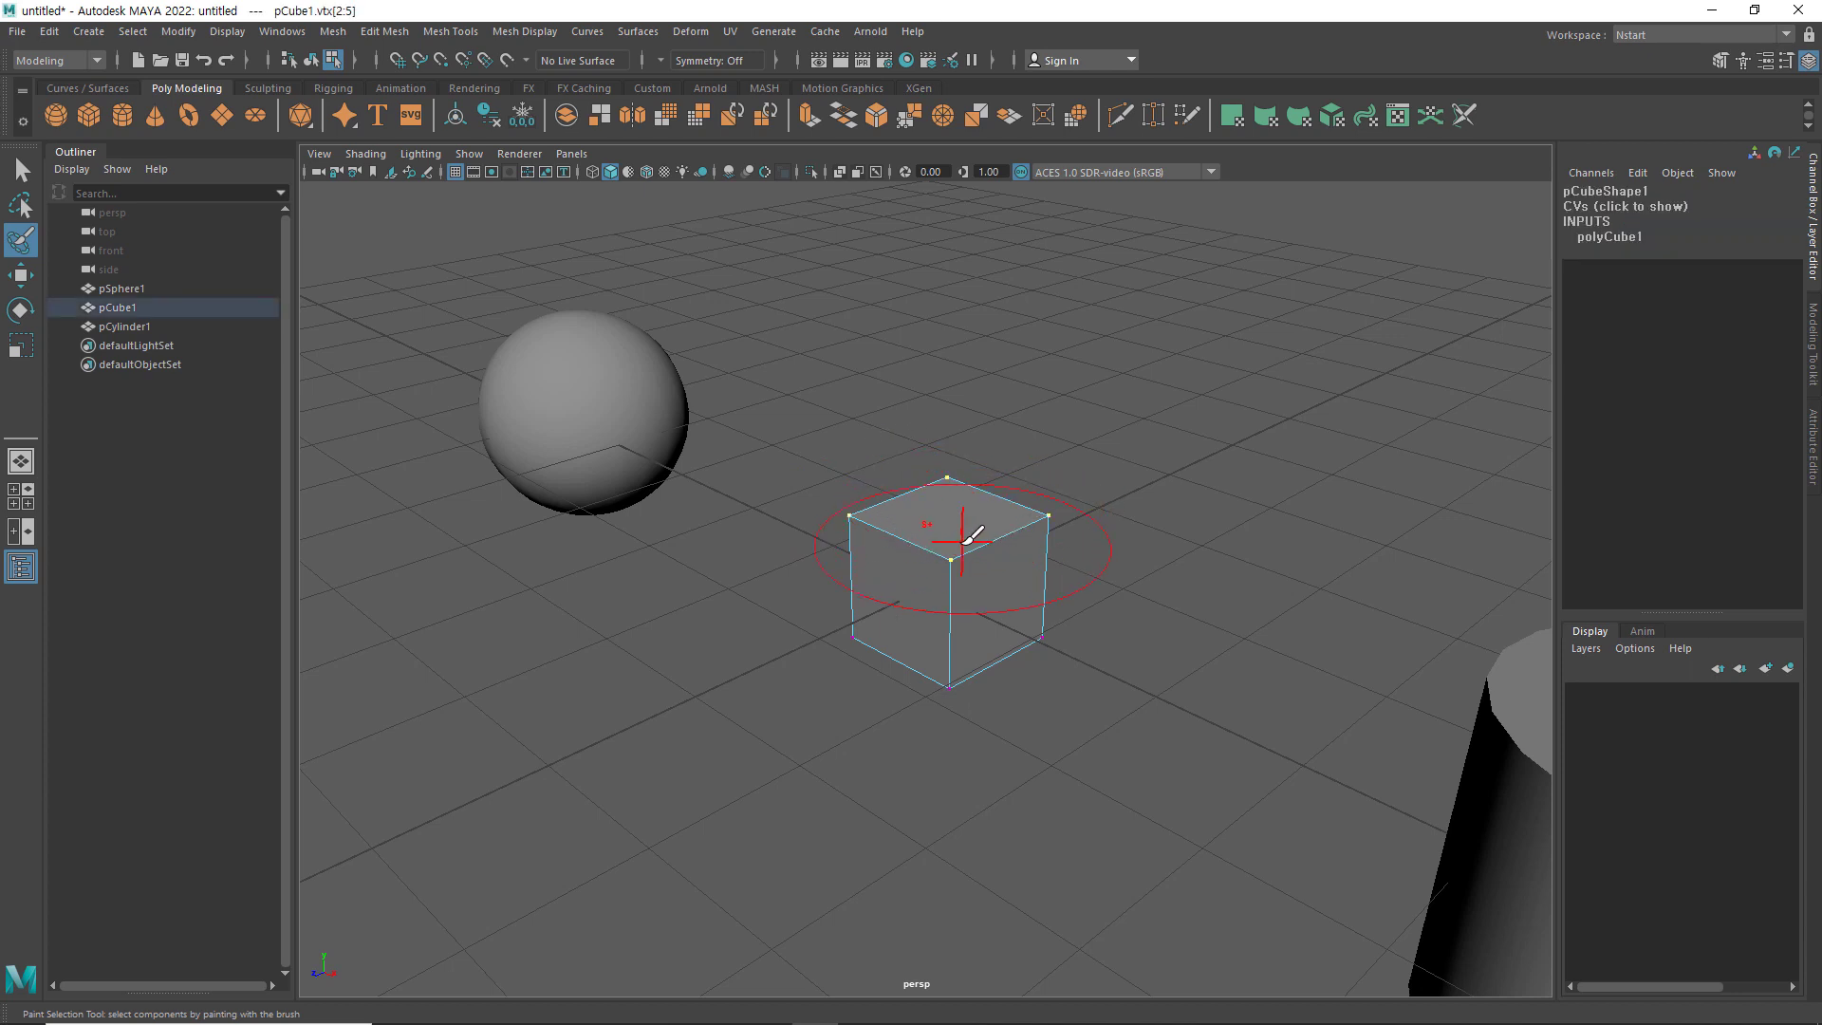